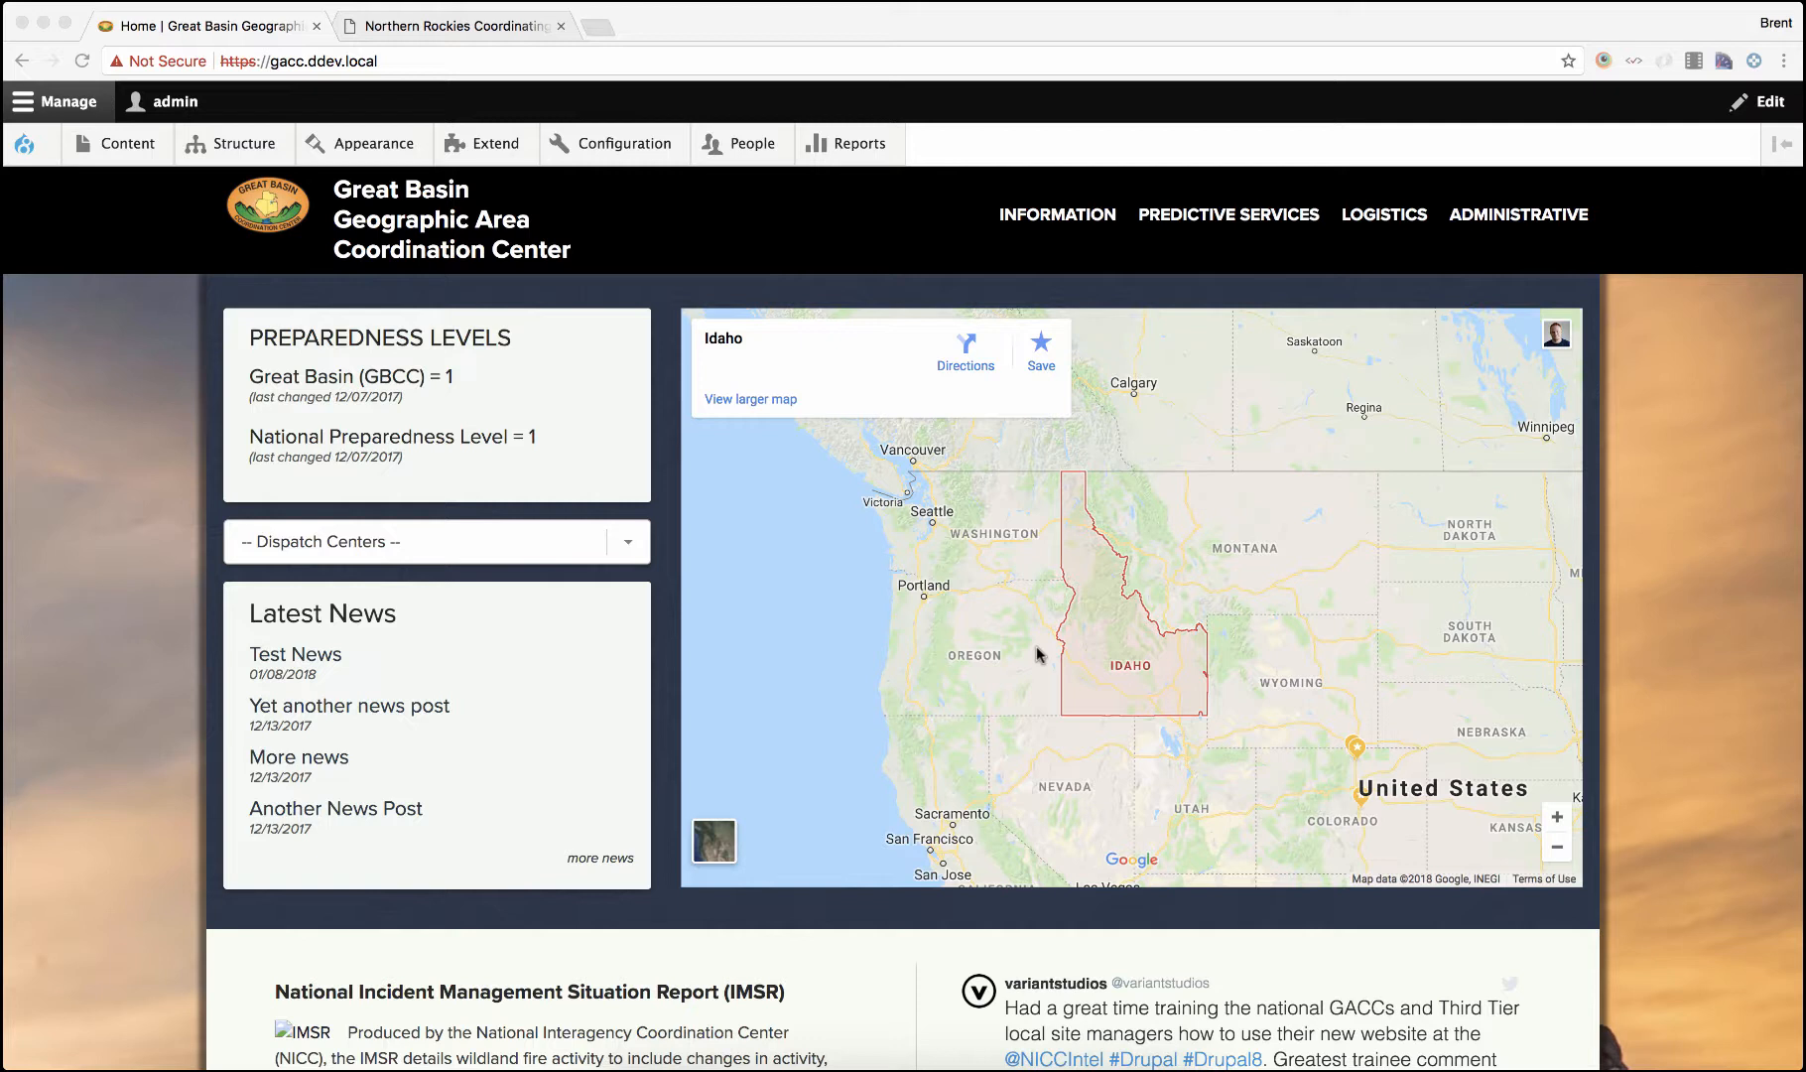
- Start a new Basic Page and give it the title "New Styles"
click(637, 254)
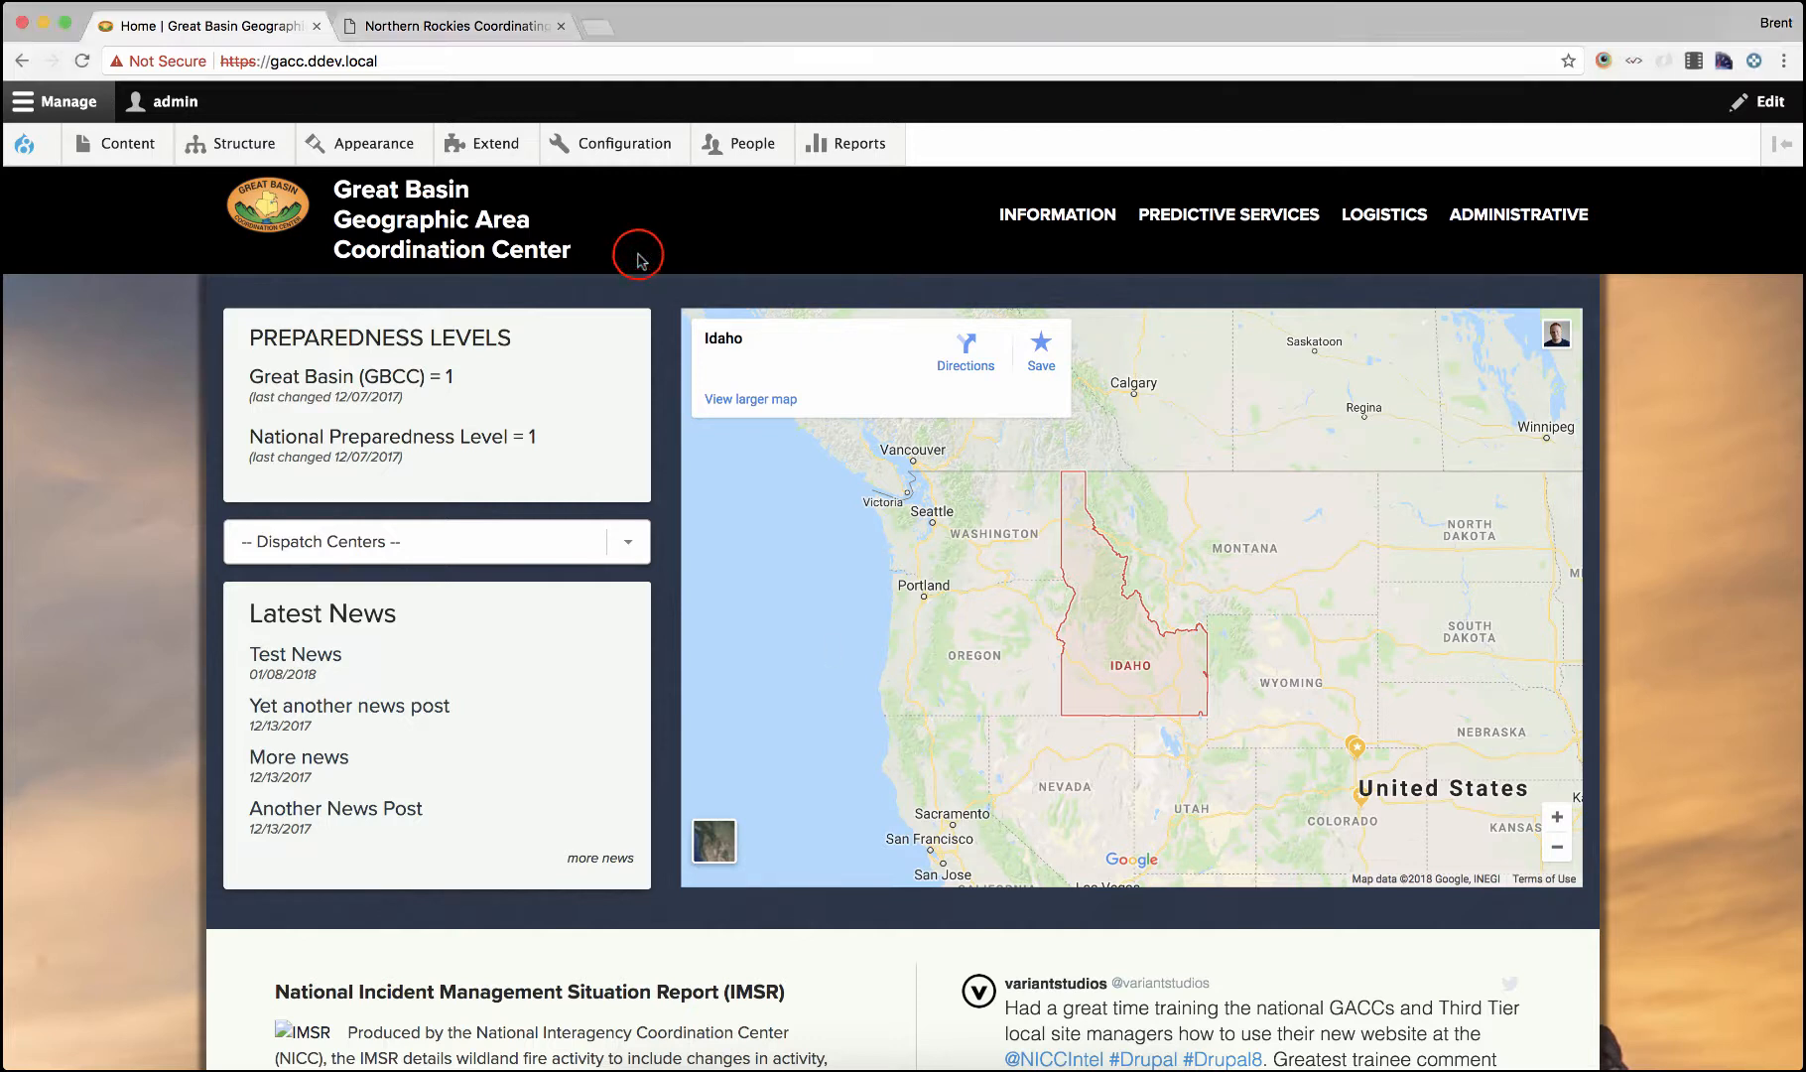
mouse_move(121, 141)
mouse_move(145, 188)
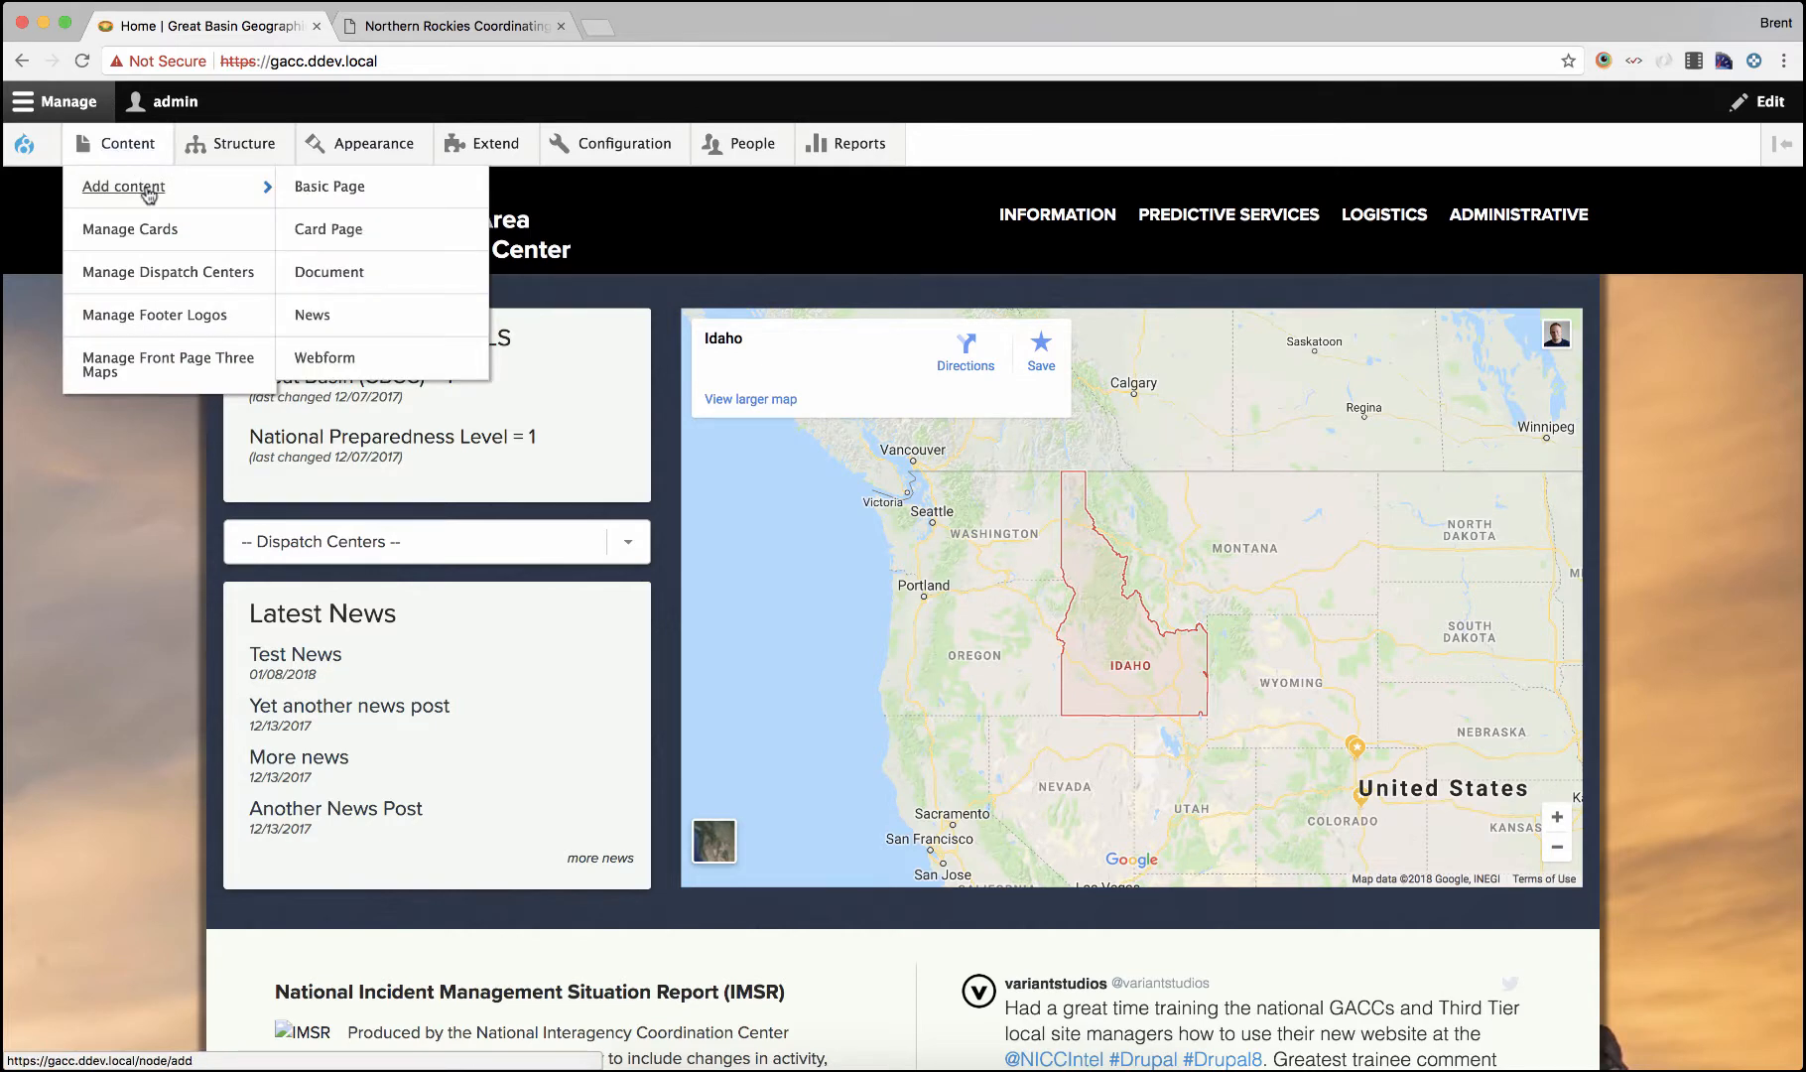
click(370, 198)
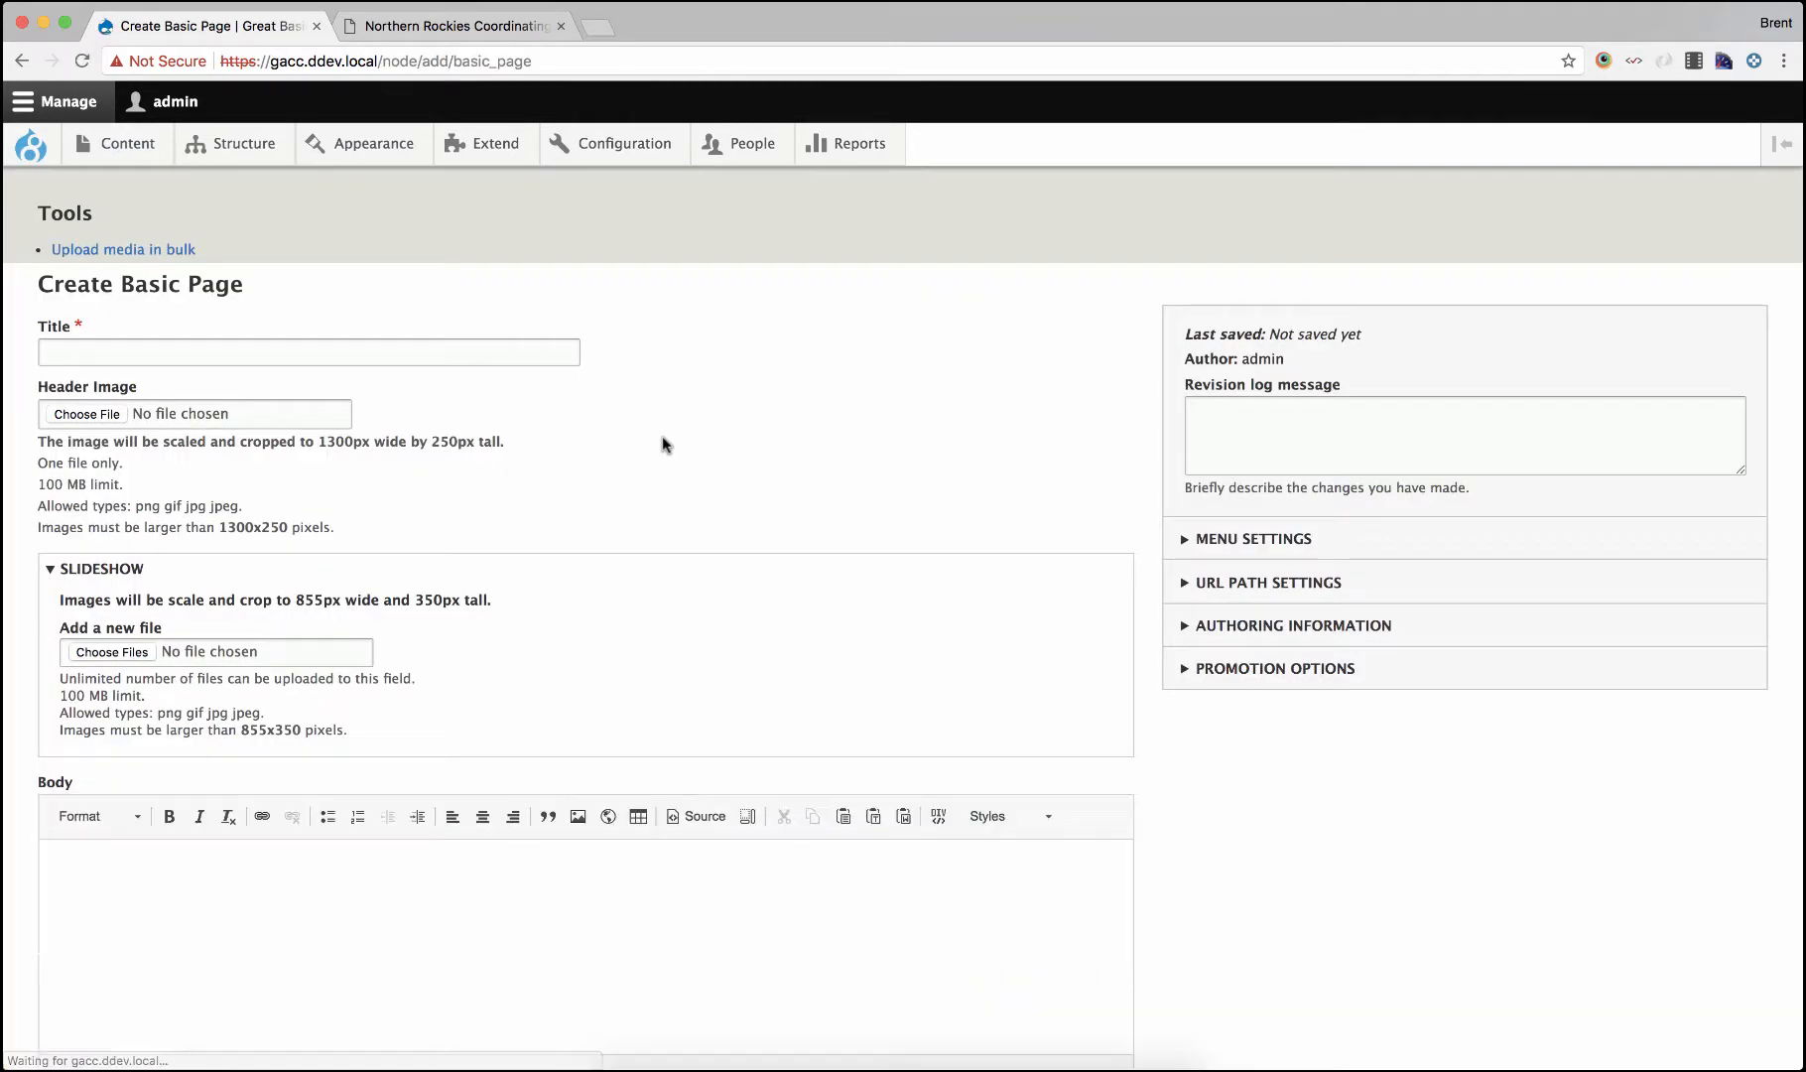
scroll(662, 436, down, 1)
scroll(604, 729, down, 1)
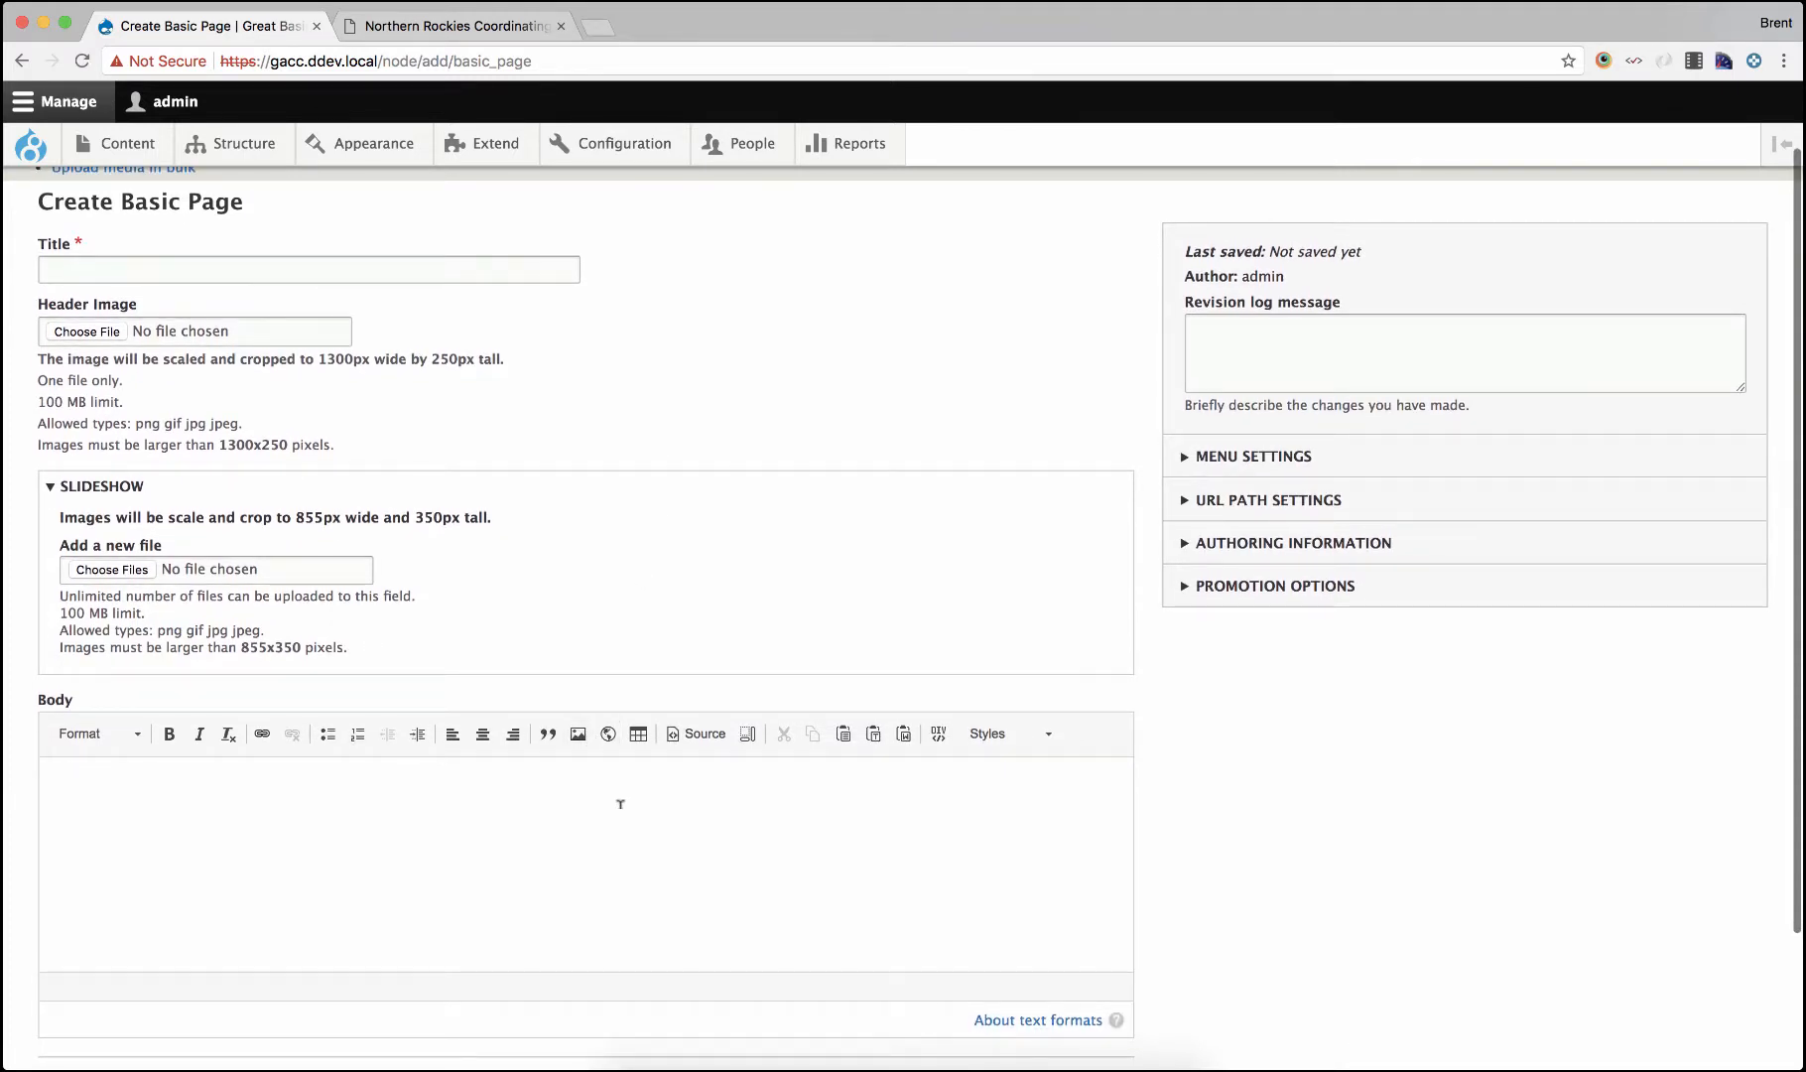
click(501, 258)
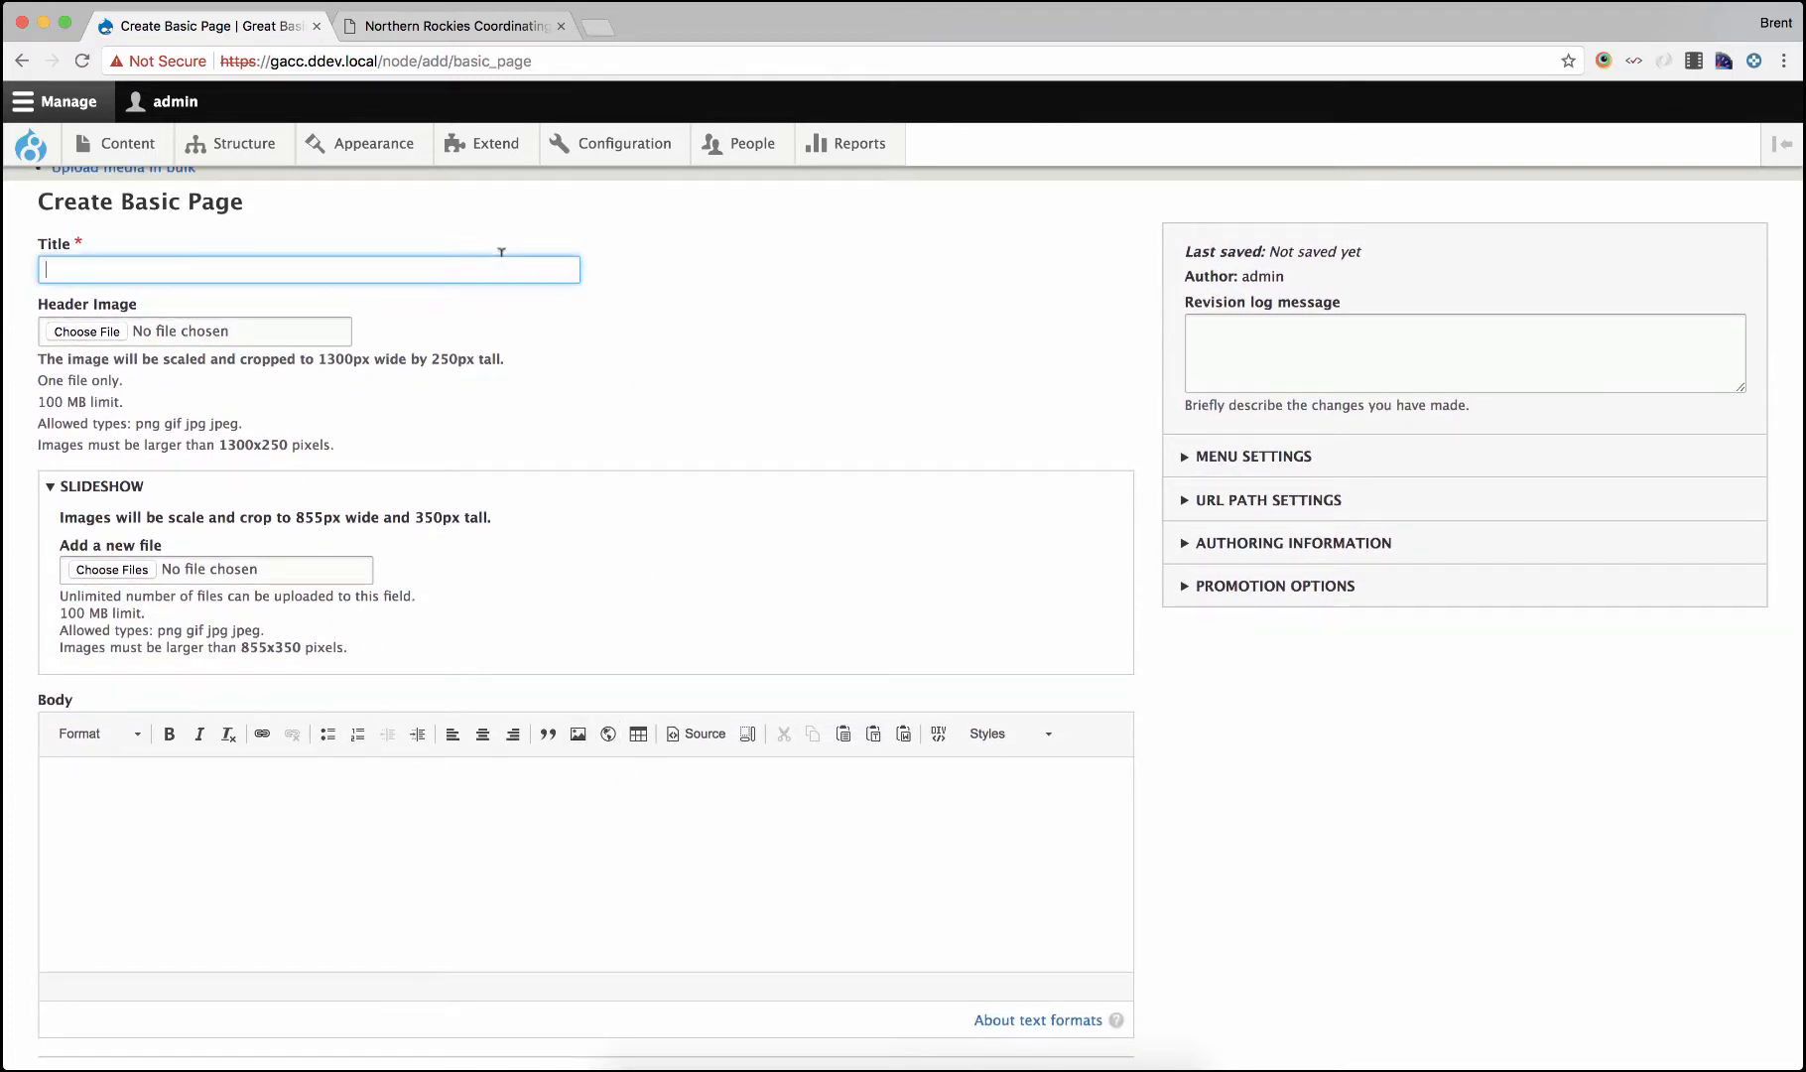
text(New Styles)
- Enter "Here is a new headline." as the first line of the page body
click(623, 882)
scroll(623, 885, down, 3)
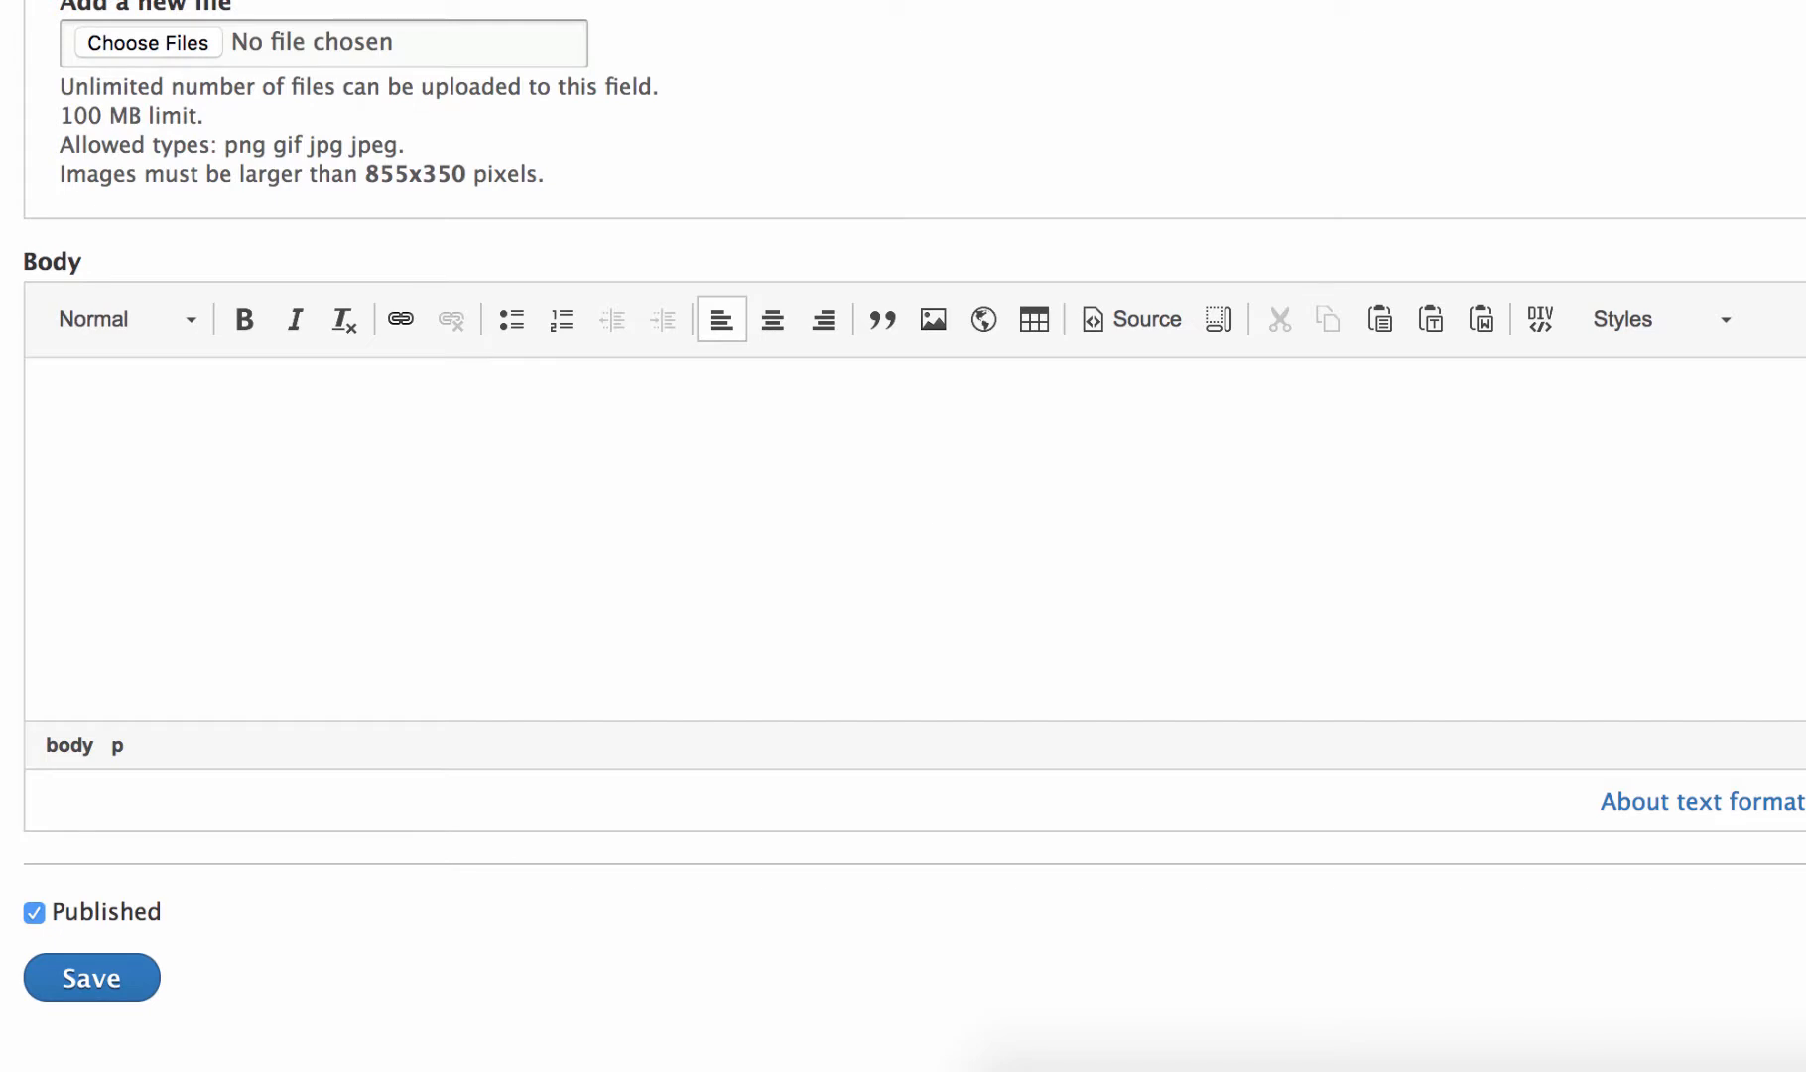
text(Here is a new )
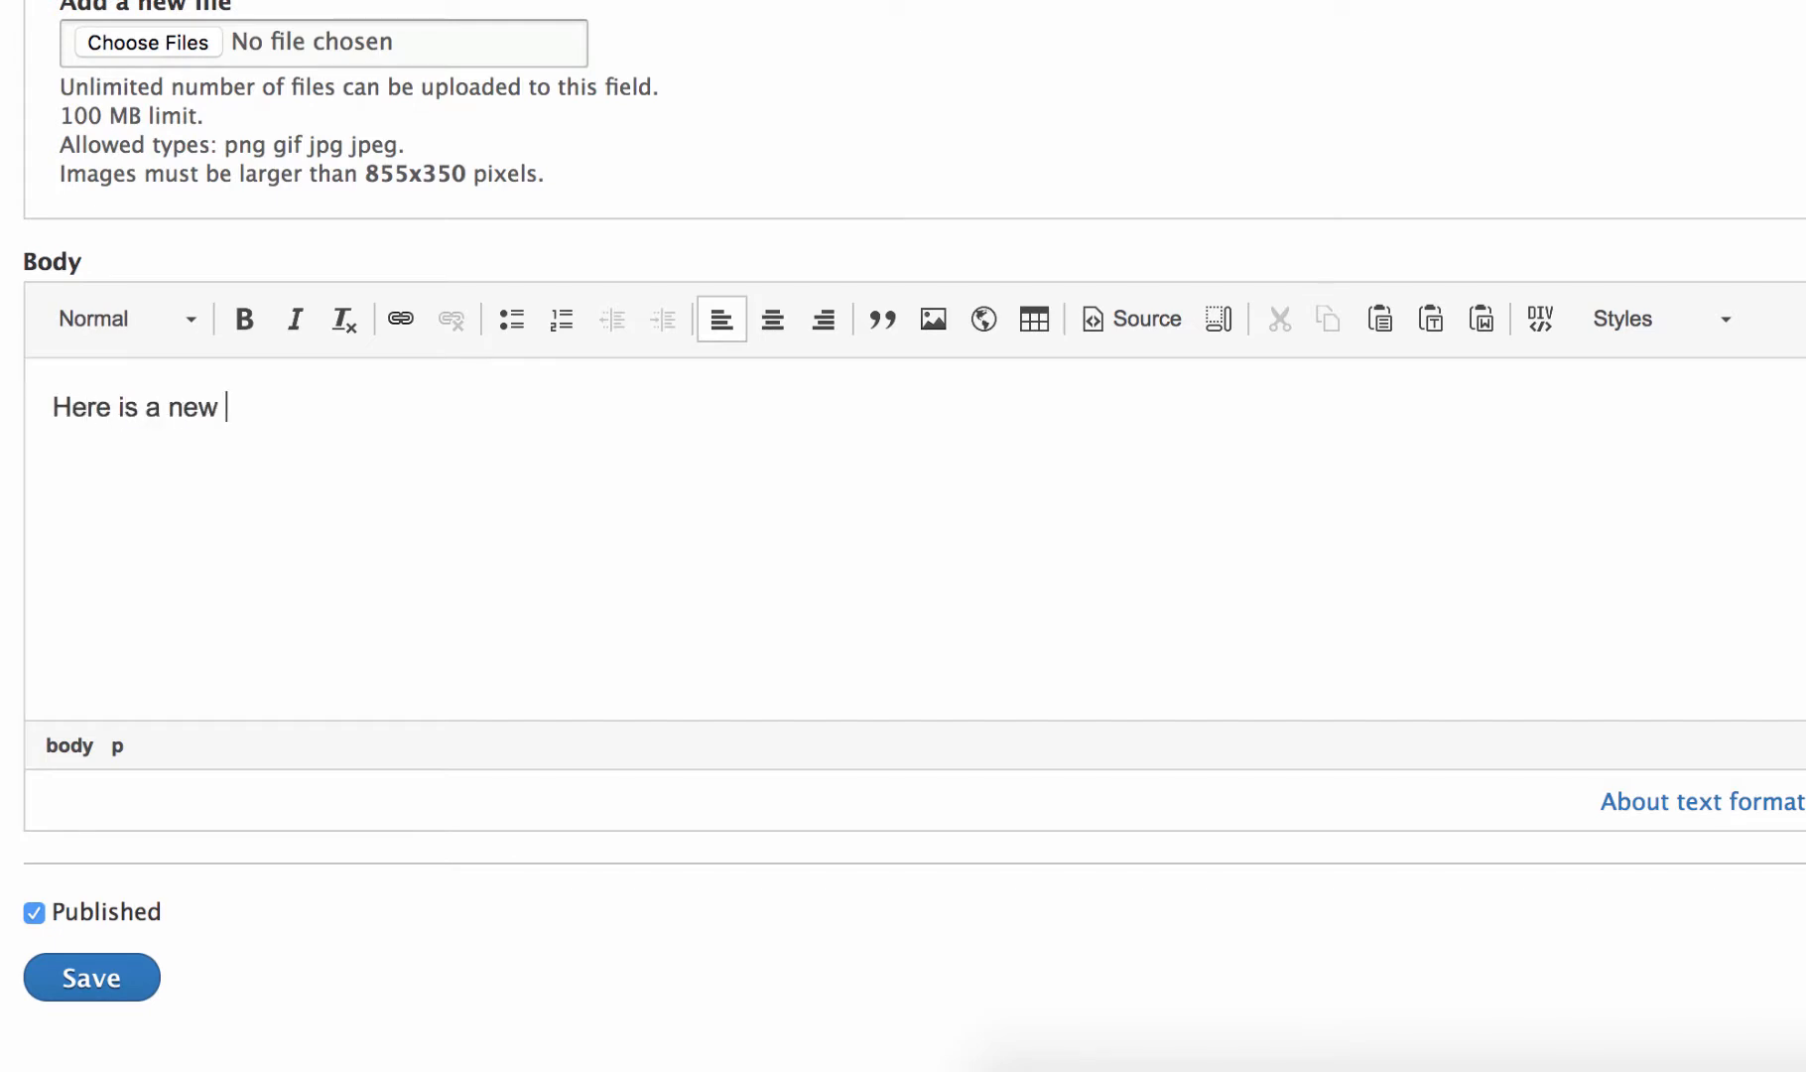
text(headline.)
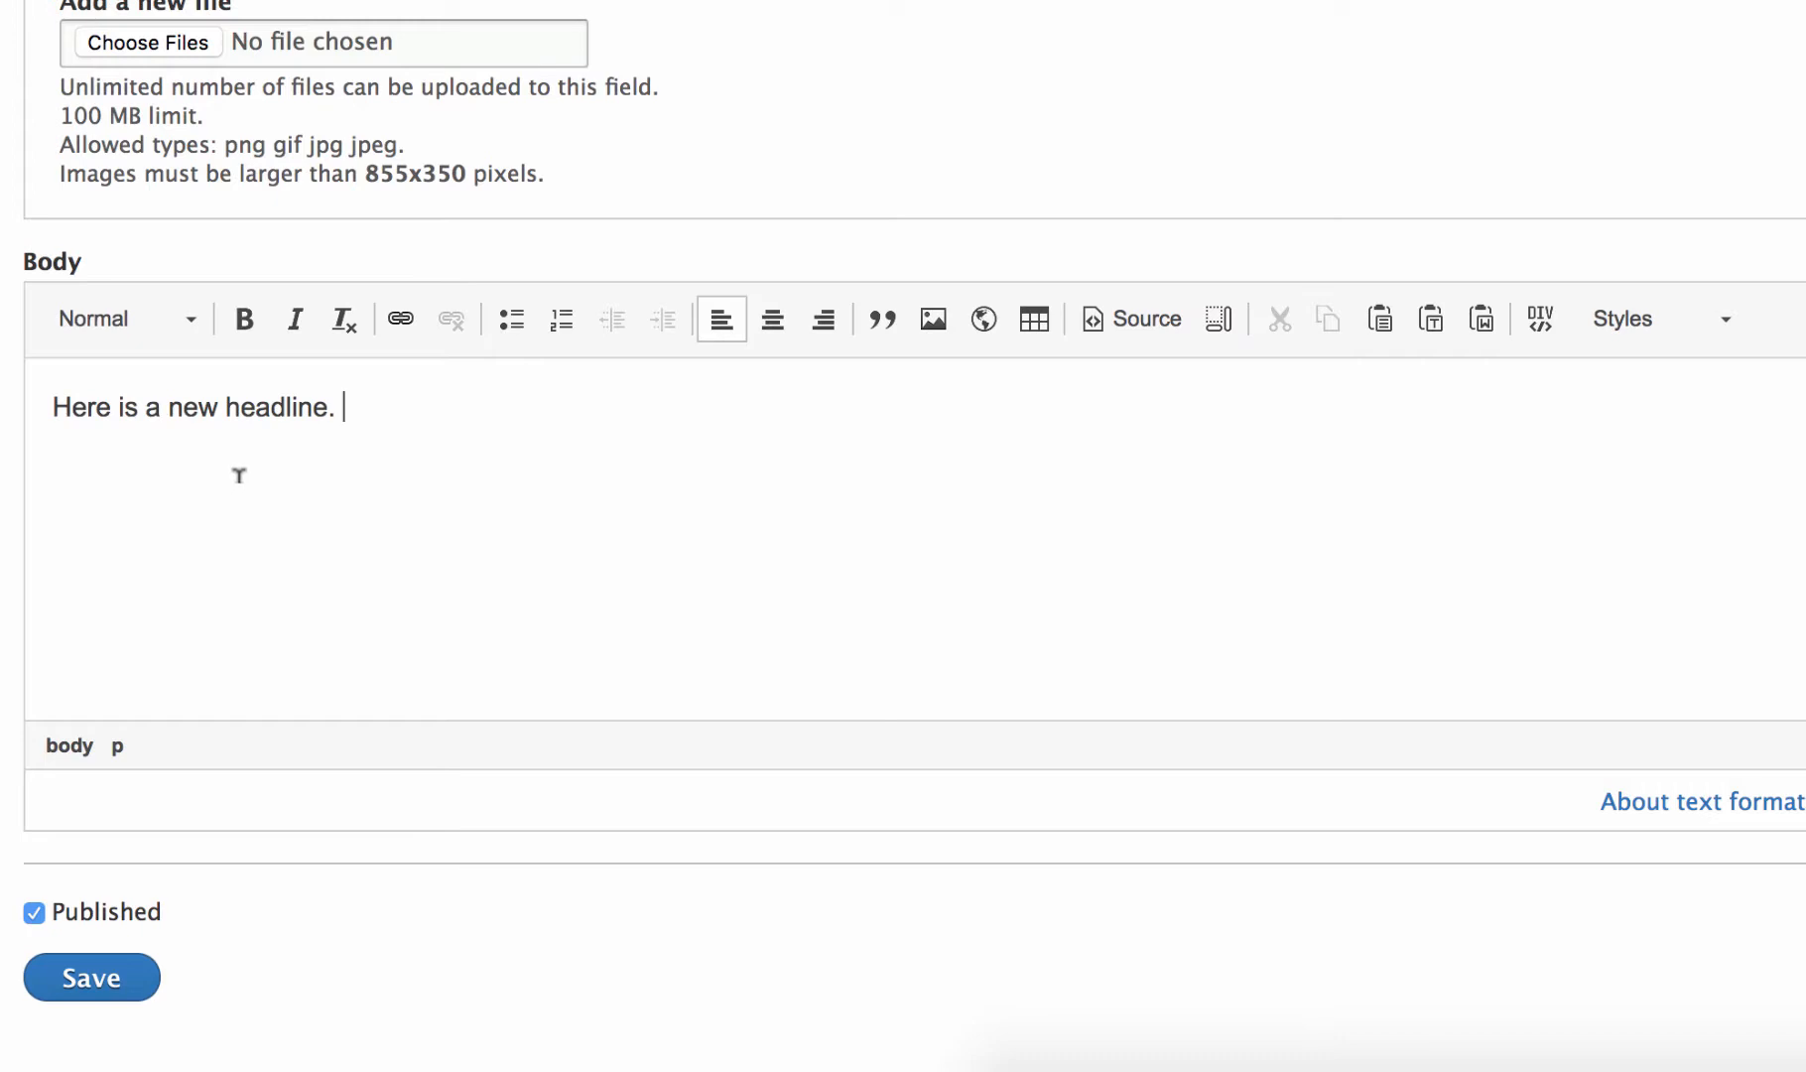
- Apply the Highlight inline style to the word "headline" in the first body line
click(270, 380)
double_click(269, 397)
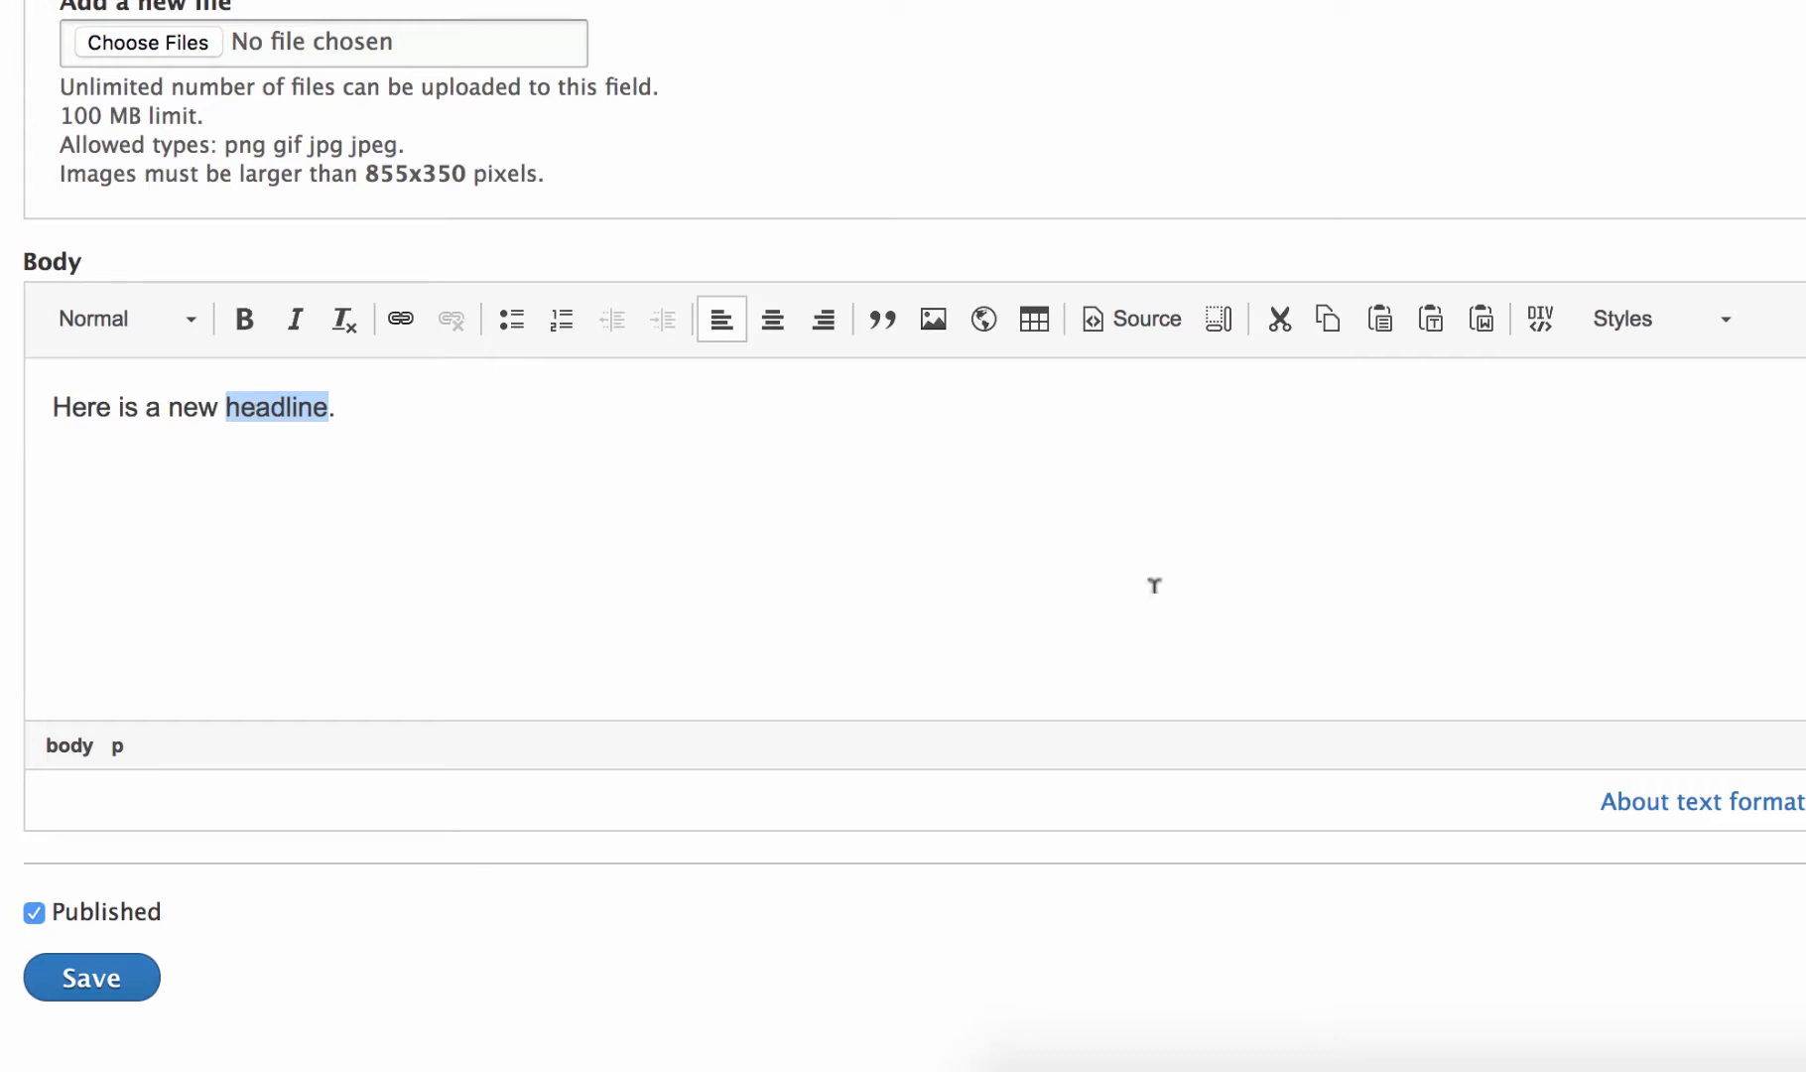
click(1641, 356)
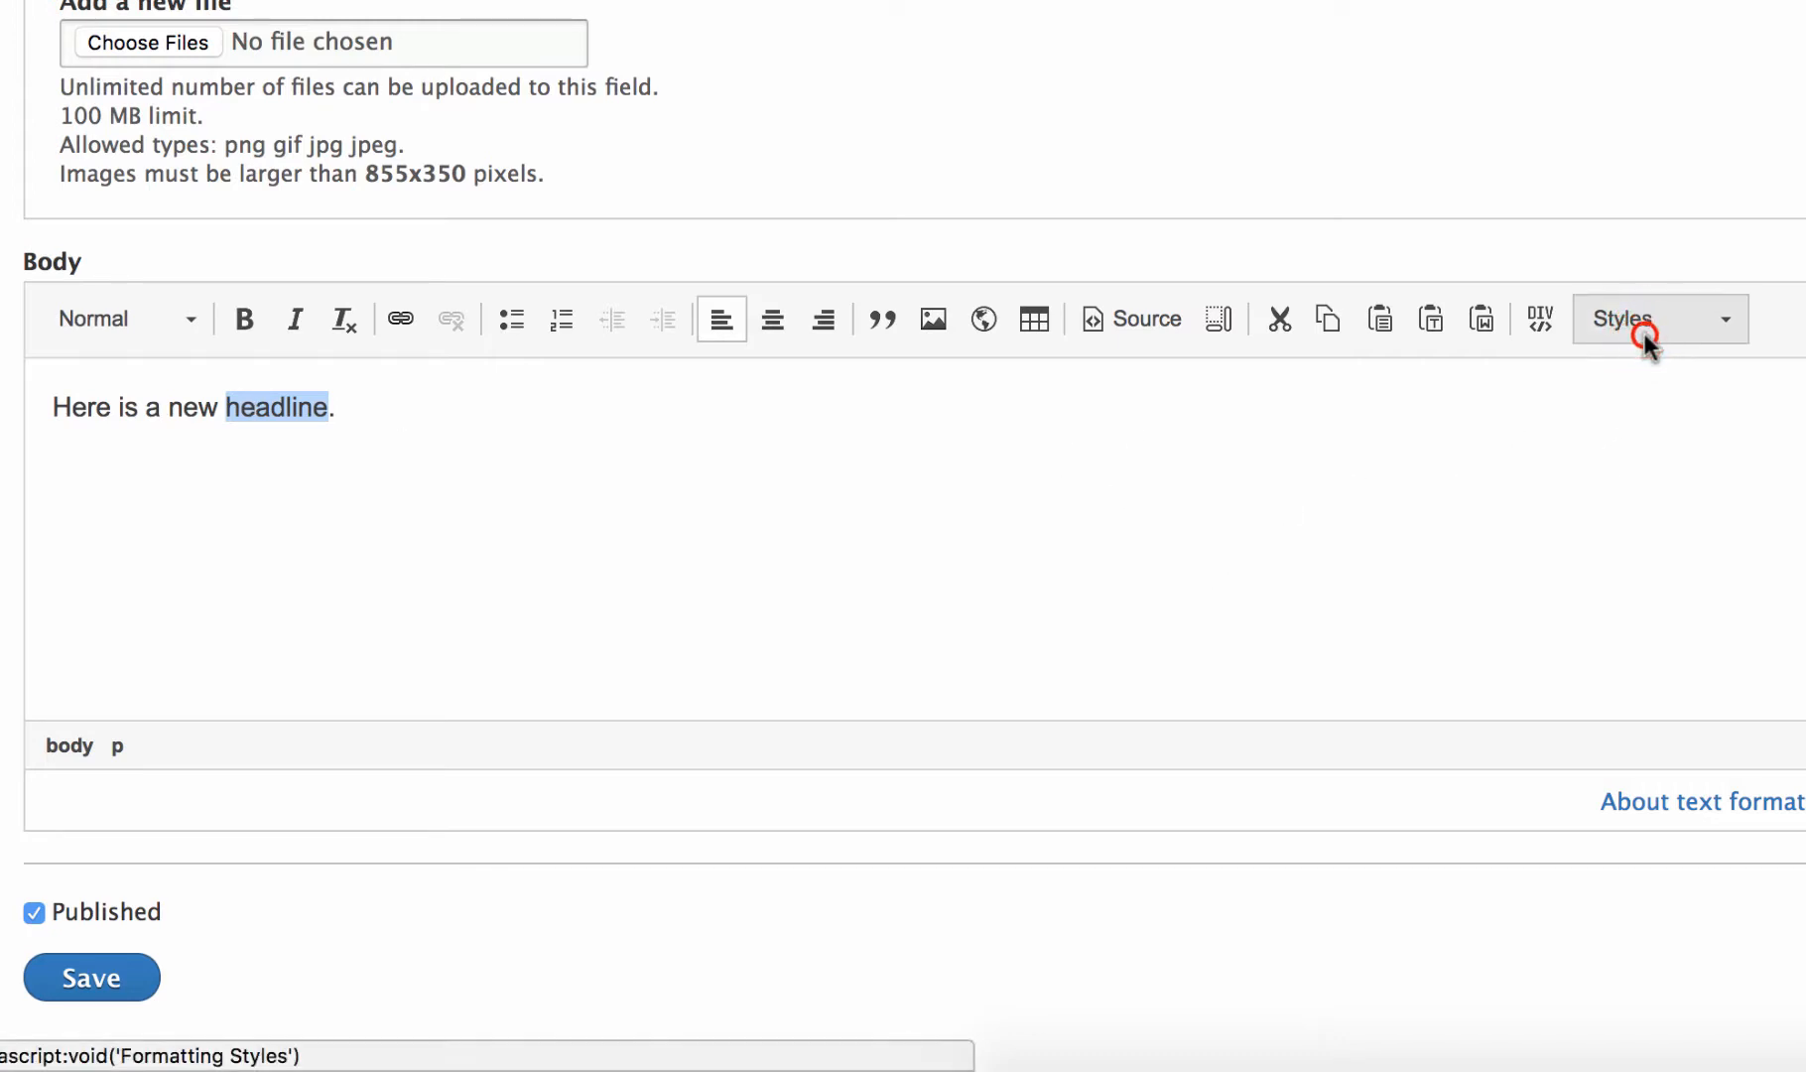
click(1659, 575)
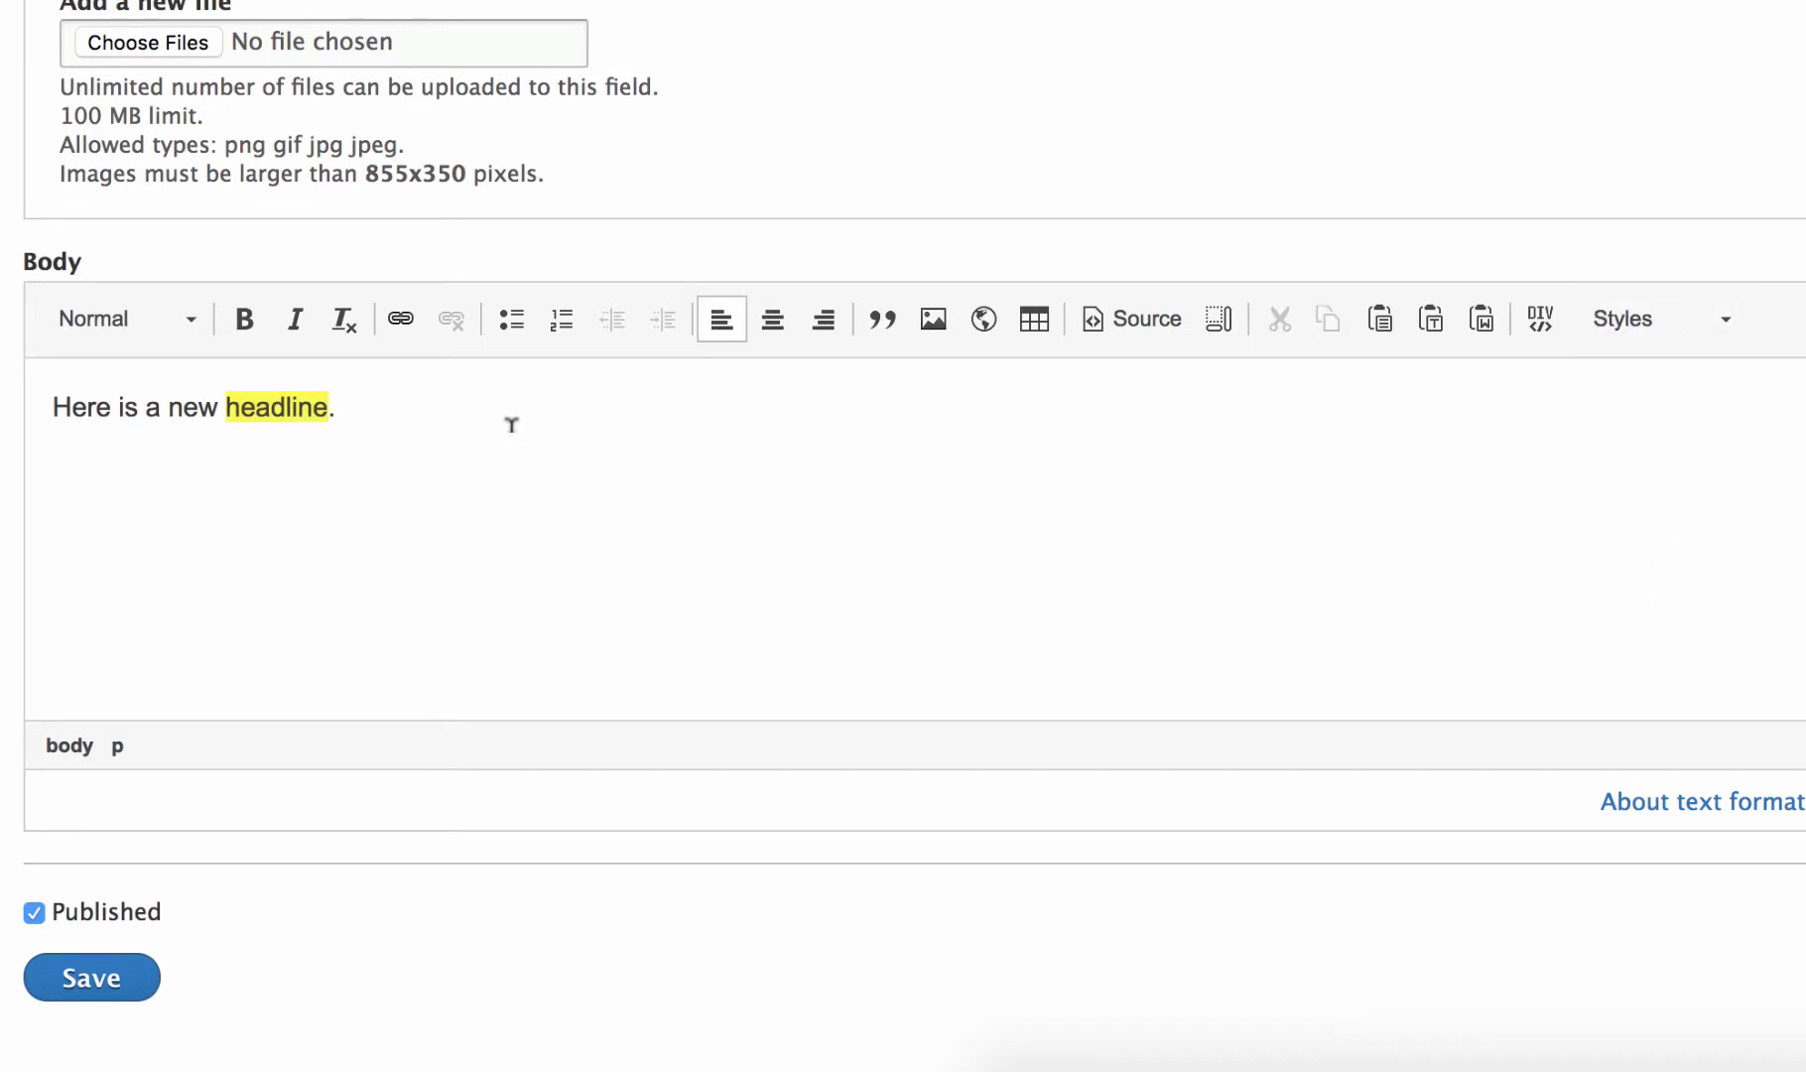
- Add "Add more text" to the end of the first line and start a new paragraph reading "Test"
text(H)
key(BackSpace)
text(Add more)
key(BackSpace)
text(e text)
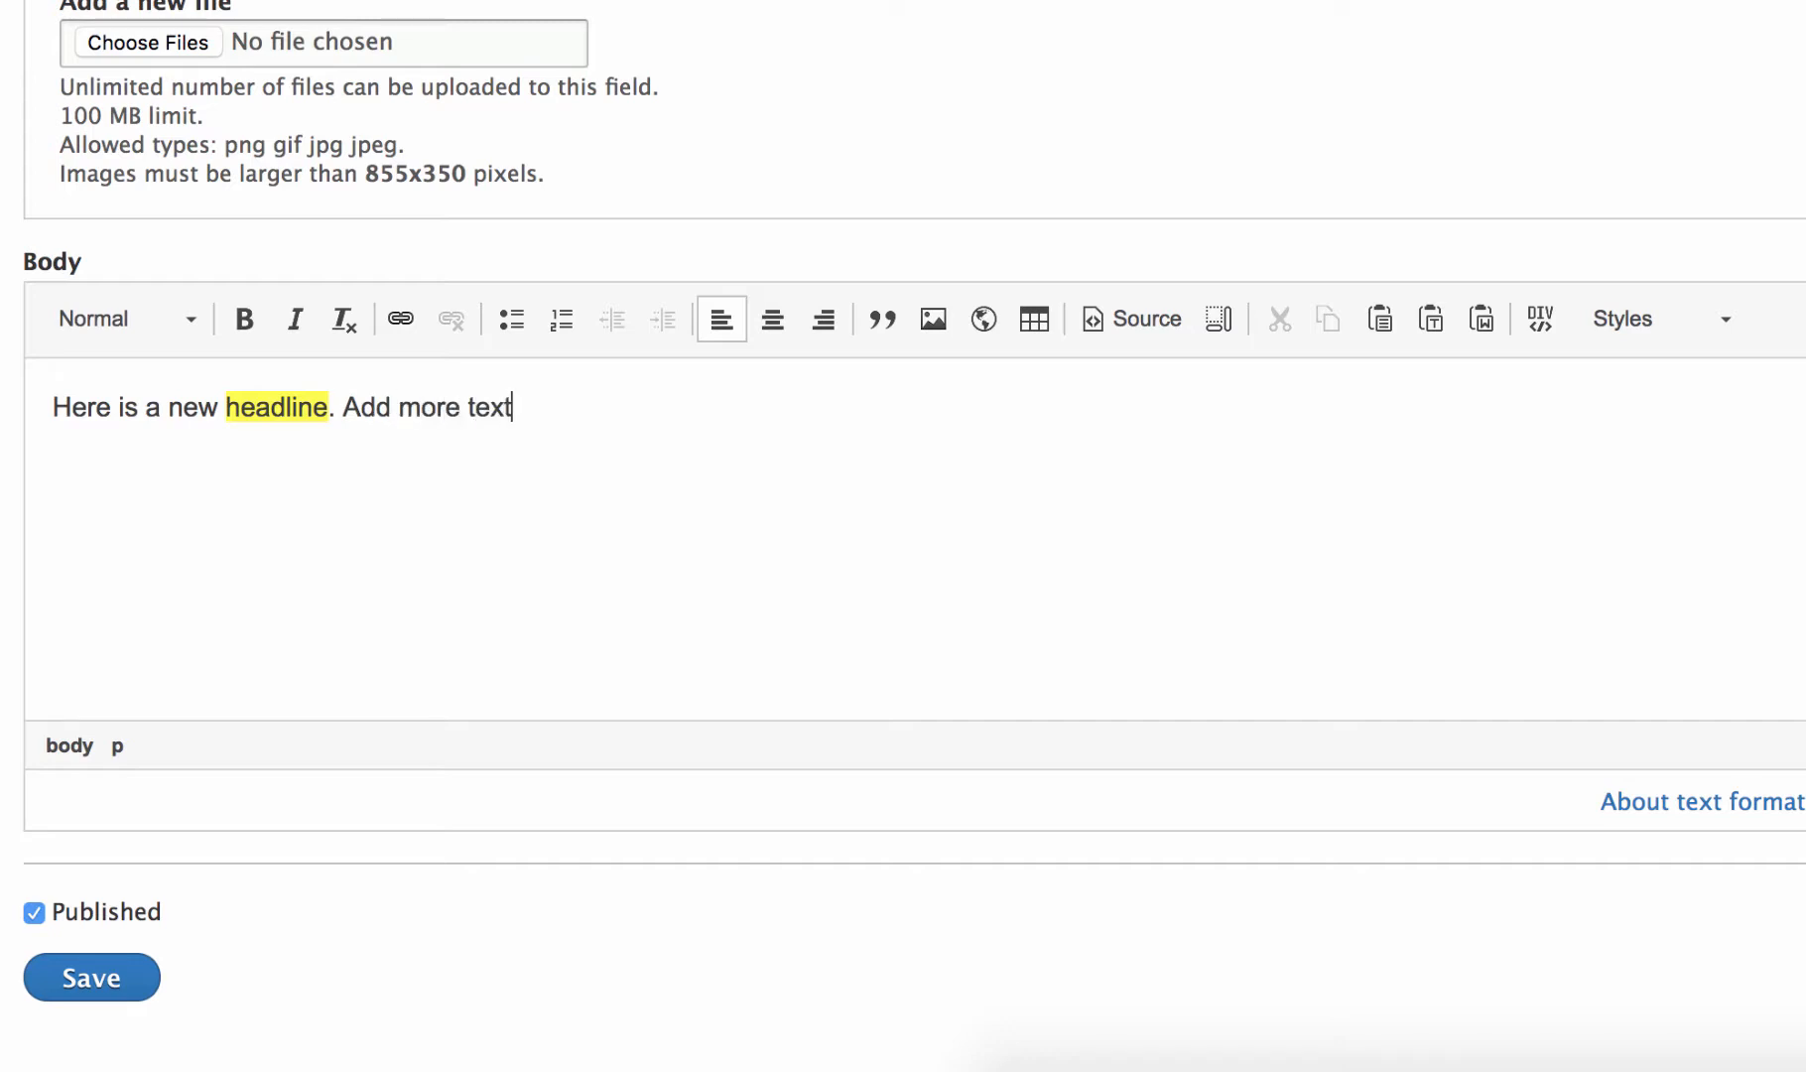
key(Return)
text(Test)
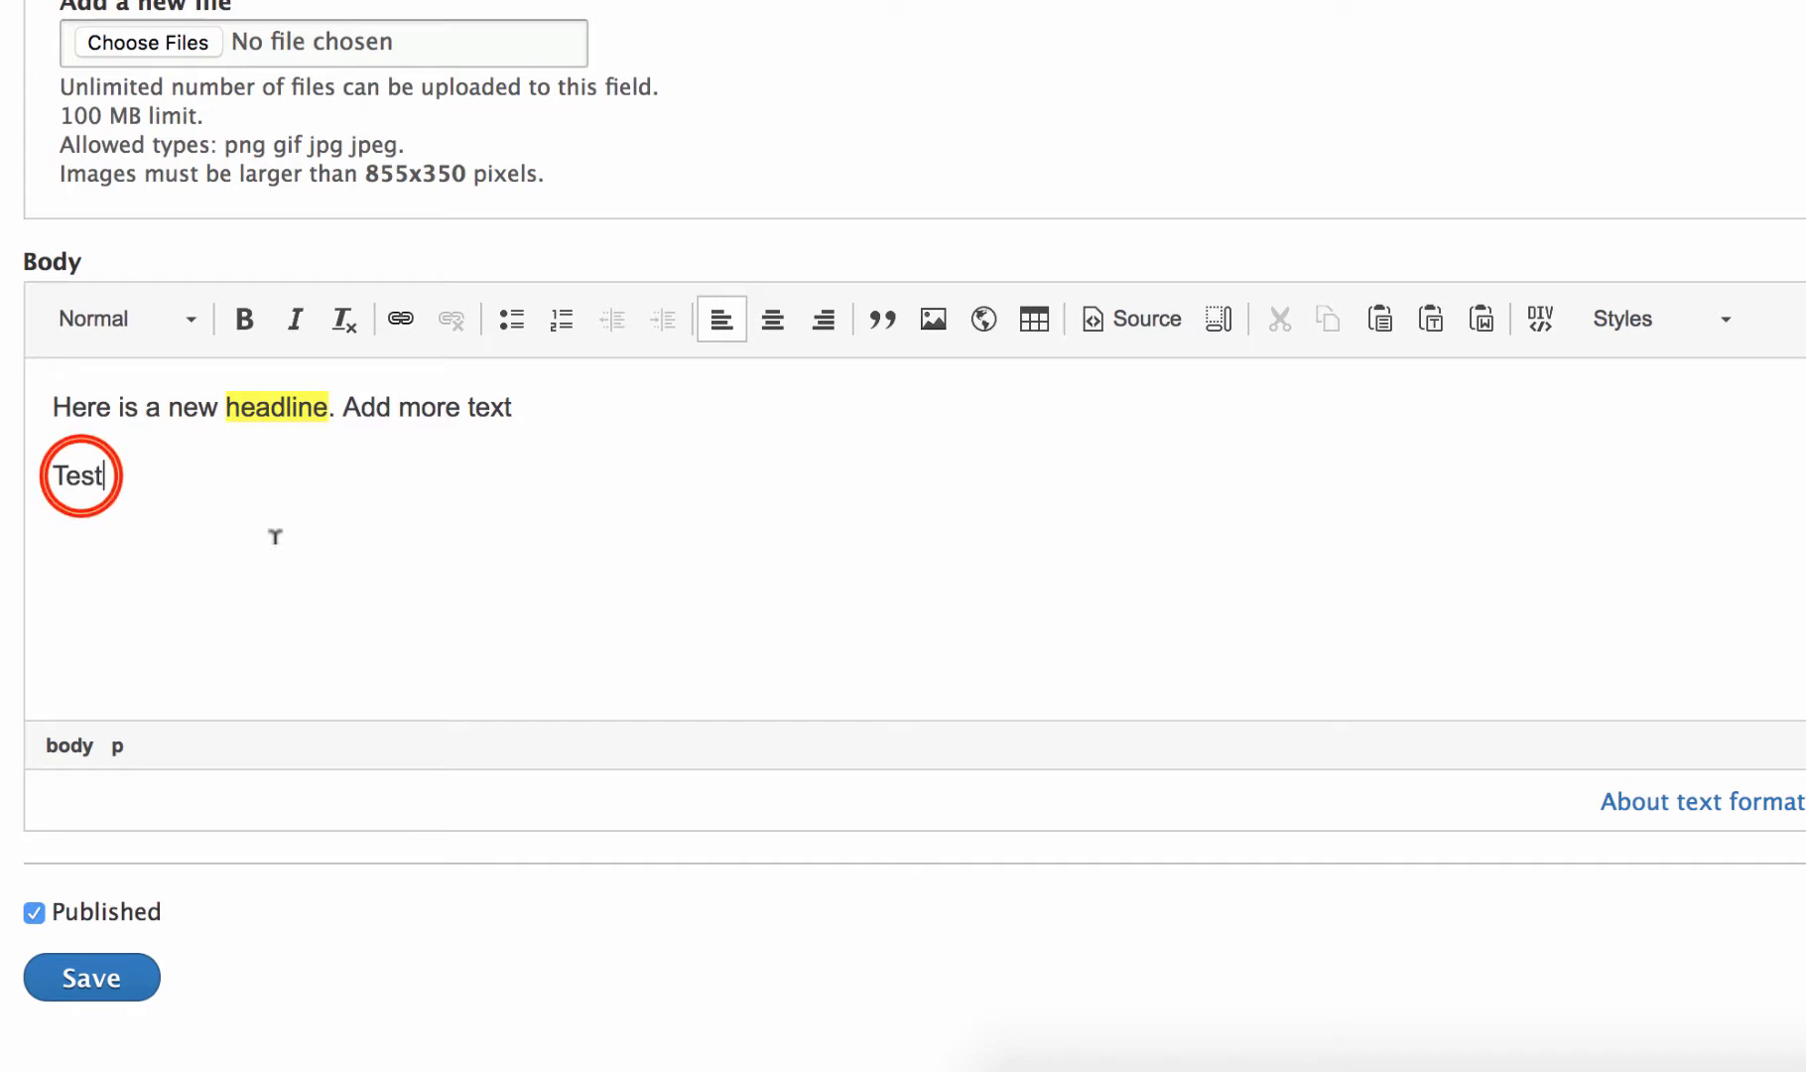
- Apply the Highlight inline style to the word "Test" in the second paragraph
double_click(81, 473)
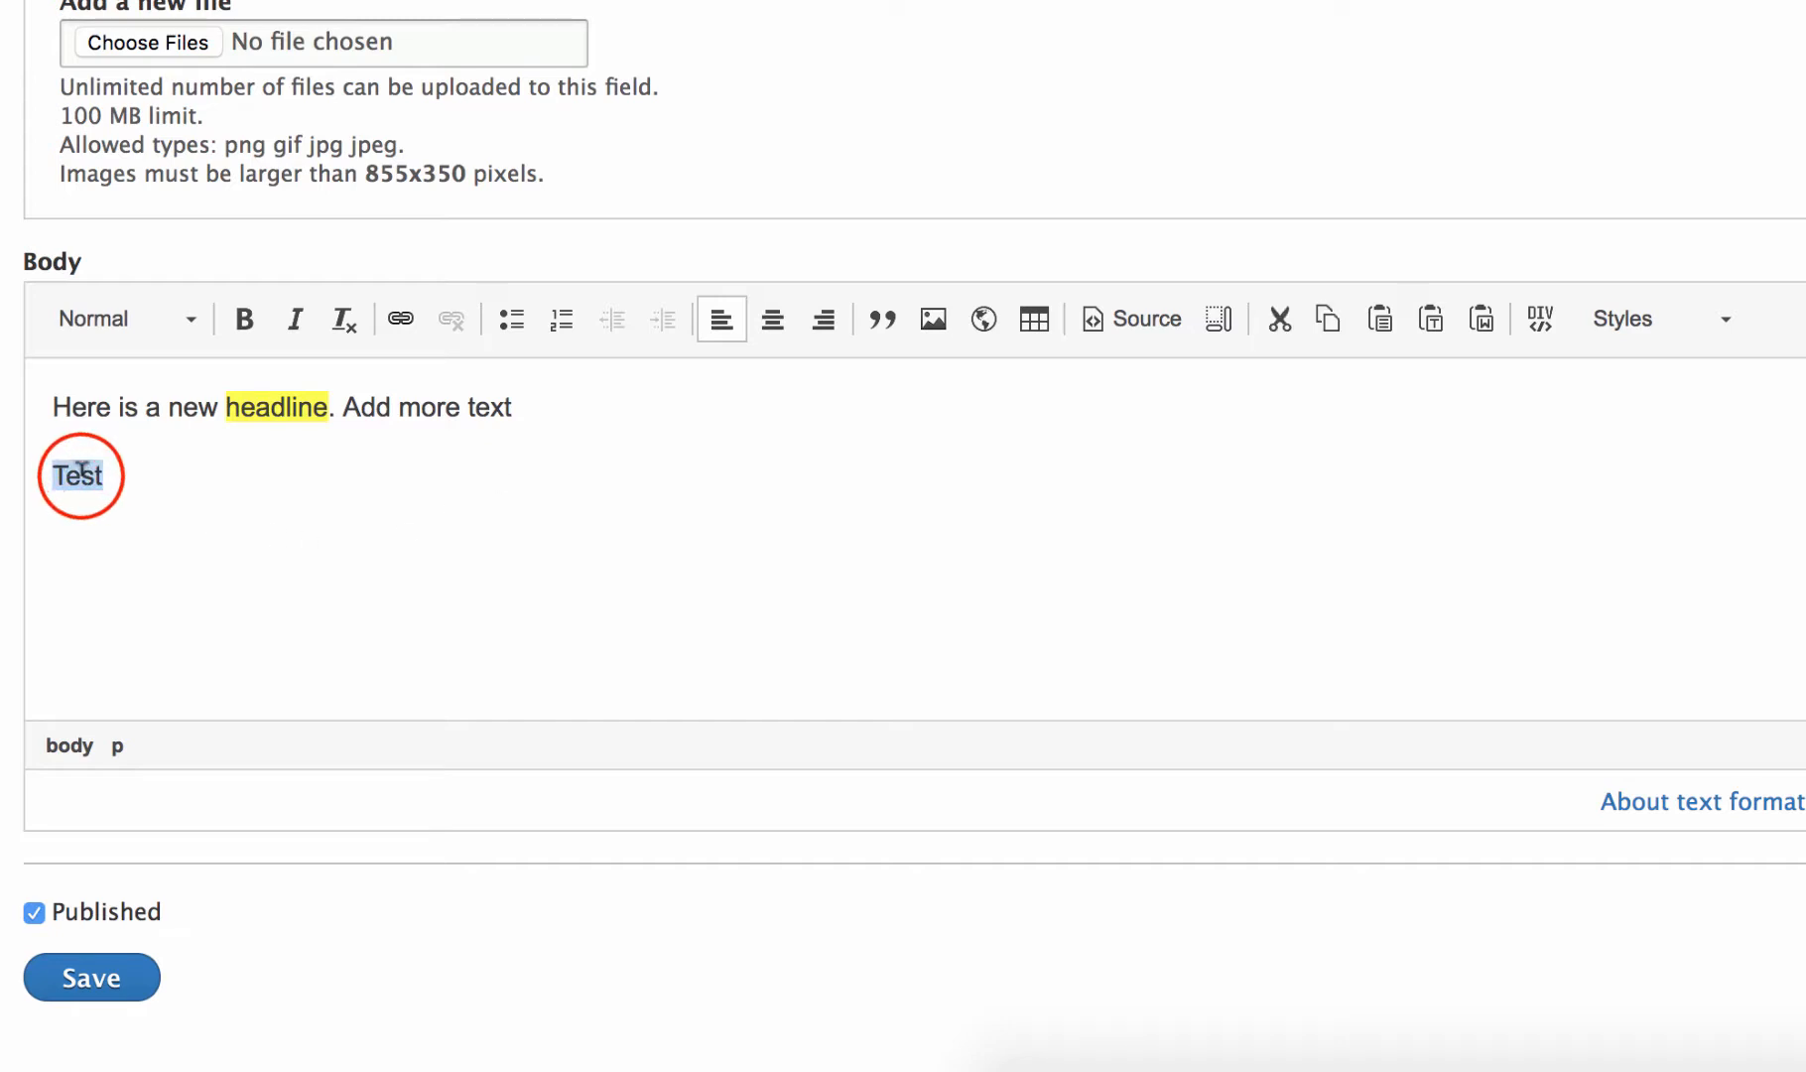
click(1638, 327)
click(1686, 592)
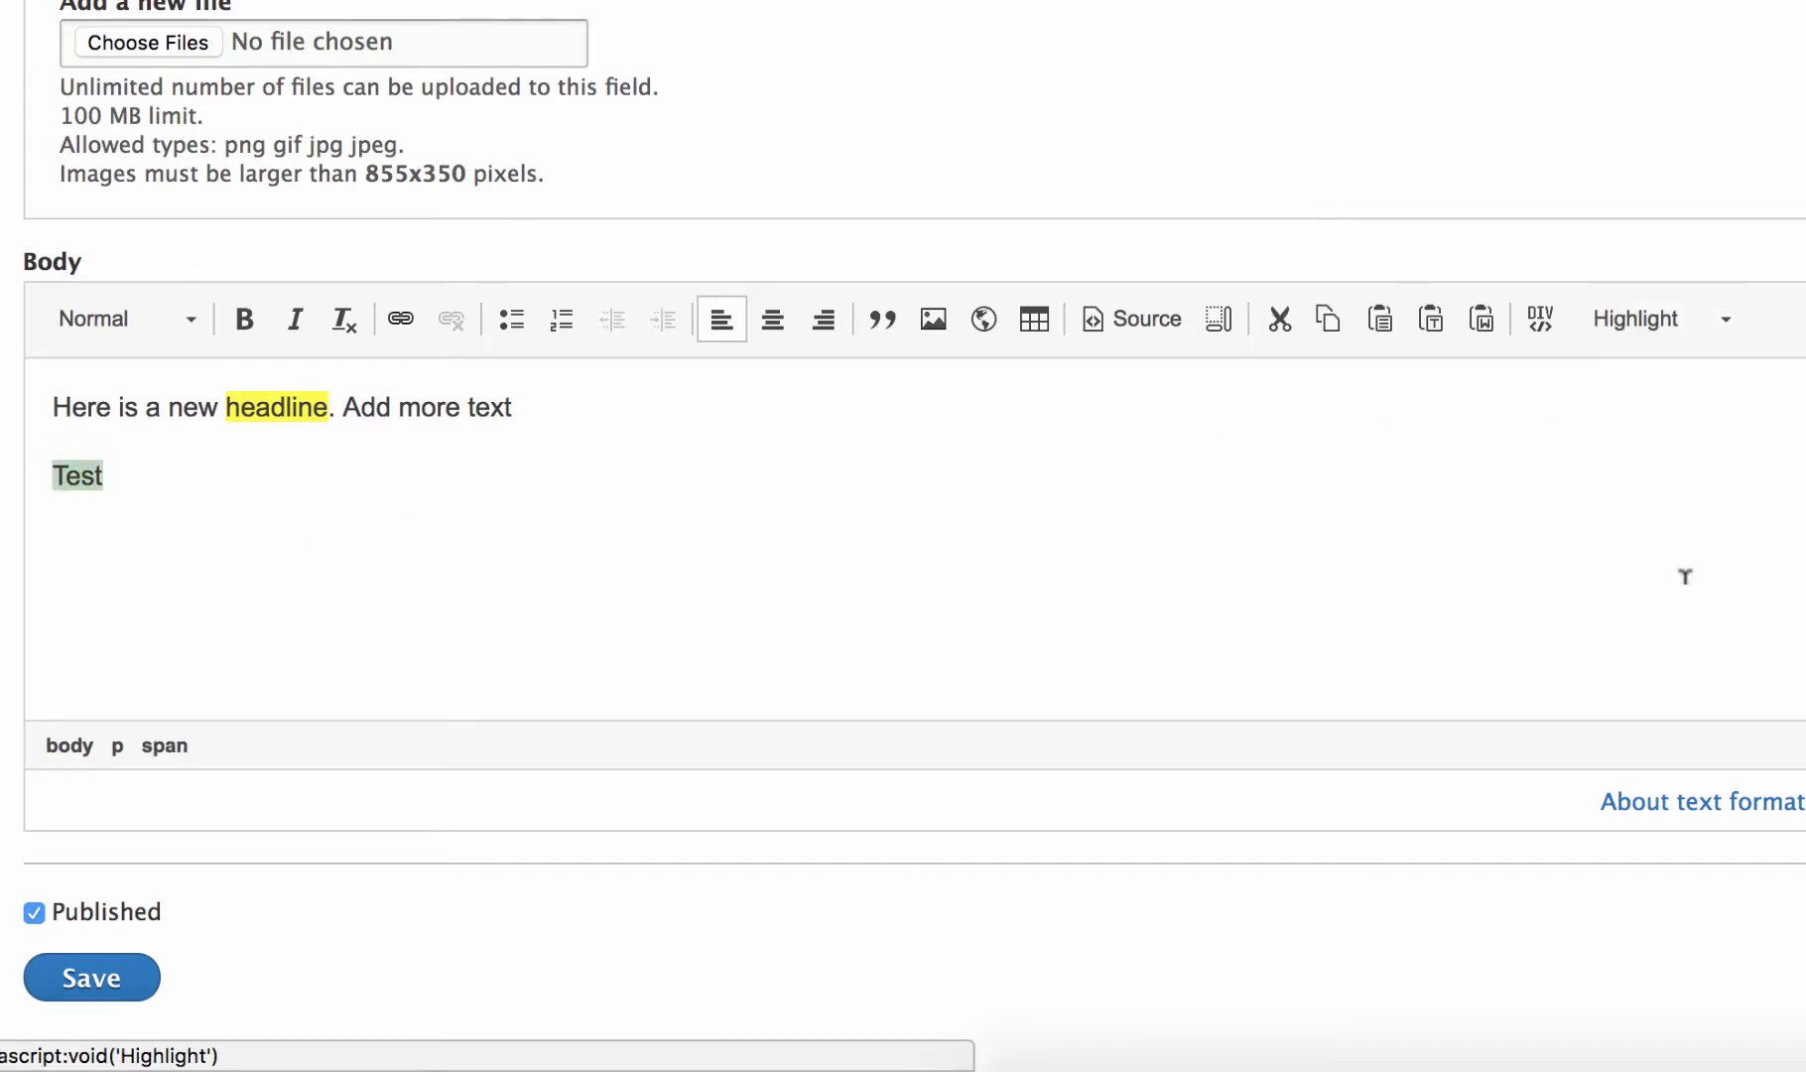
- Add "sdfds" after "Test" in the second paragraph and remove the Highlight style from the added word
click(222, 475)
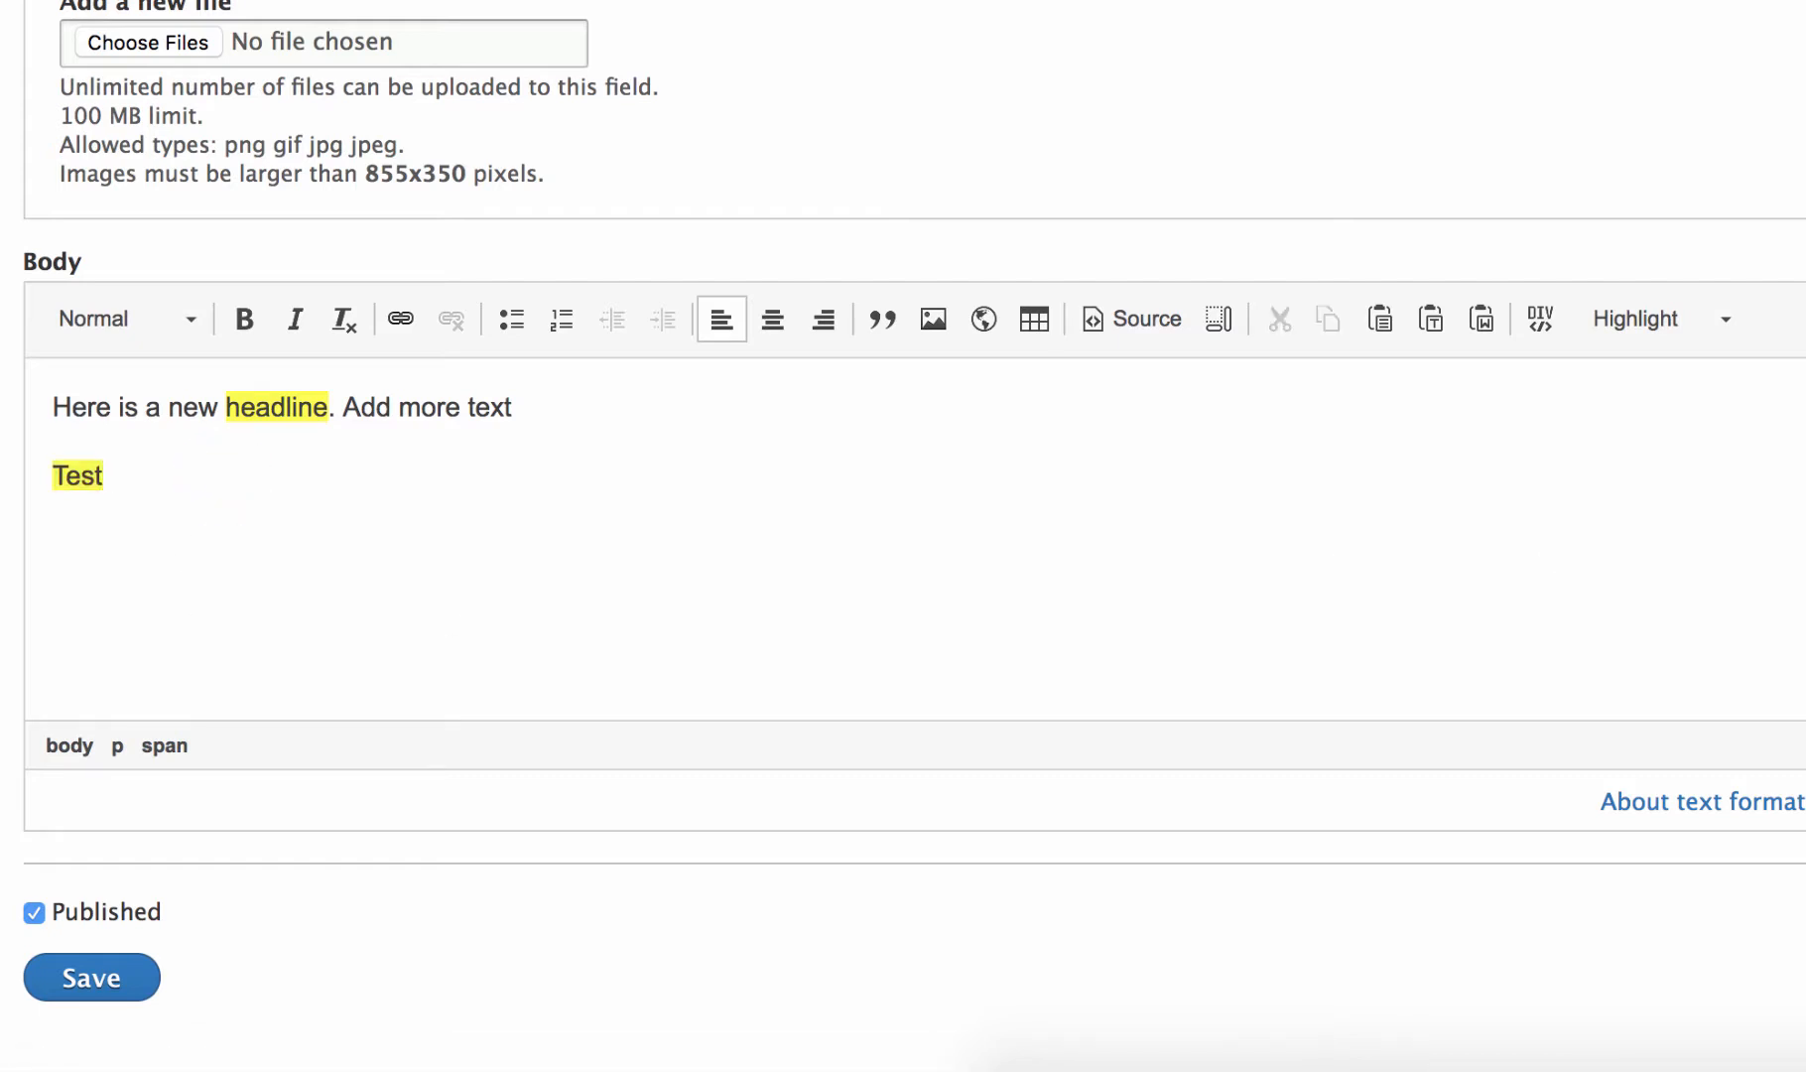
text(sdfds)
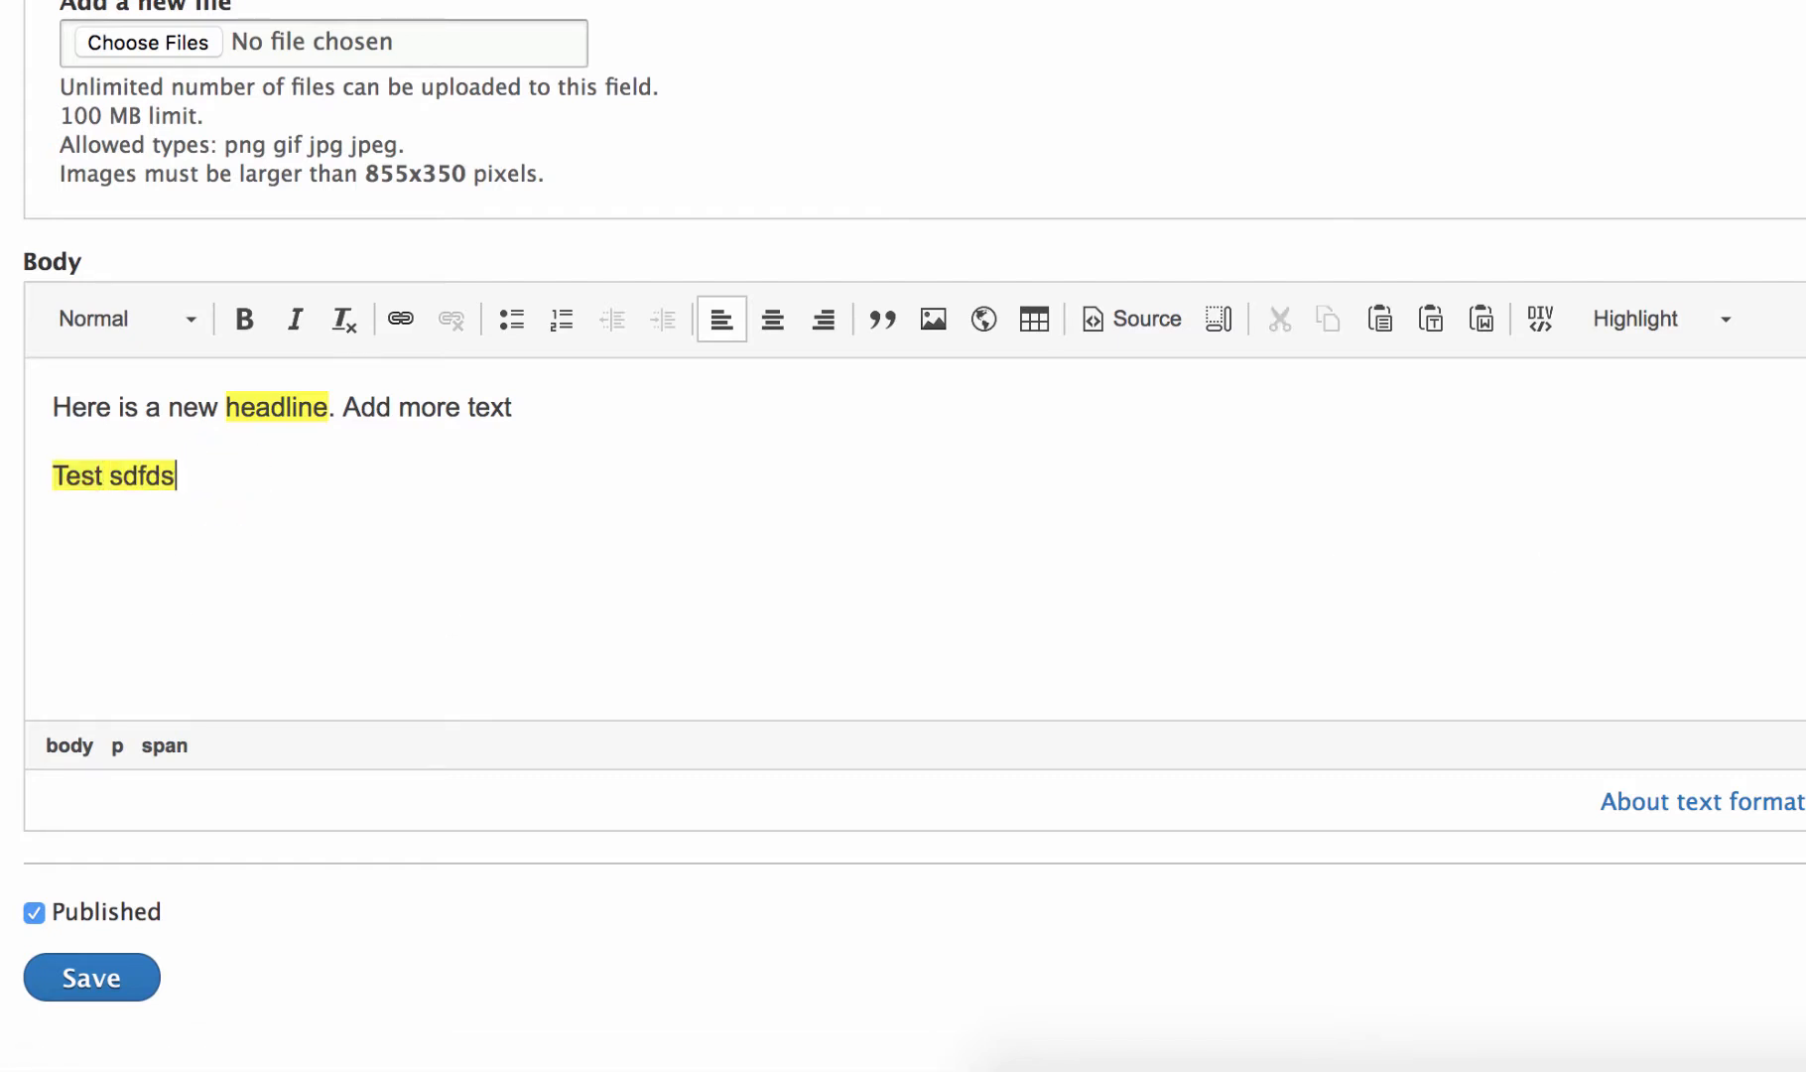
double_click(144, 475)
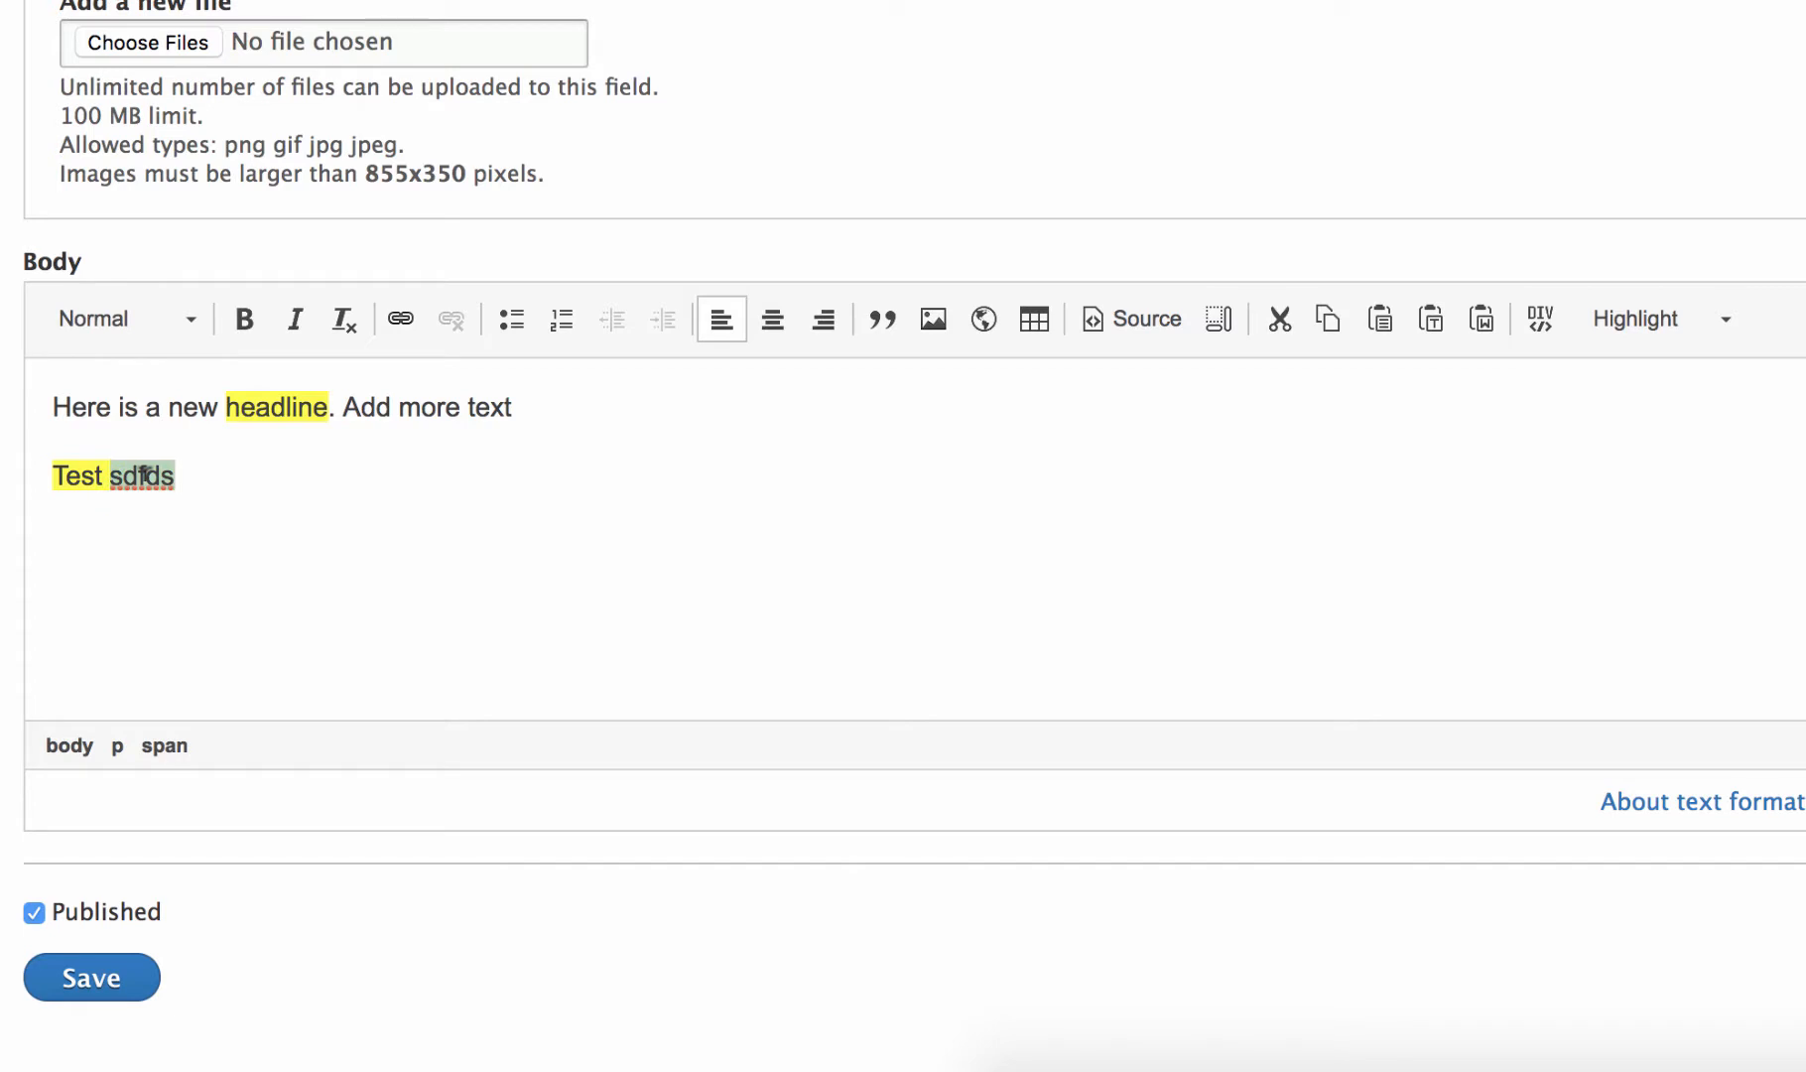
click(1640, 305)
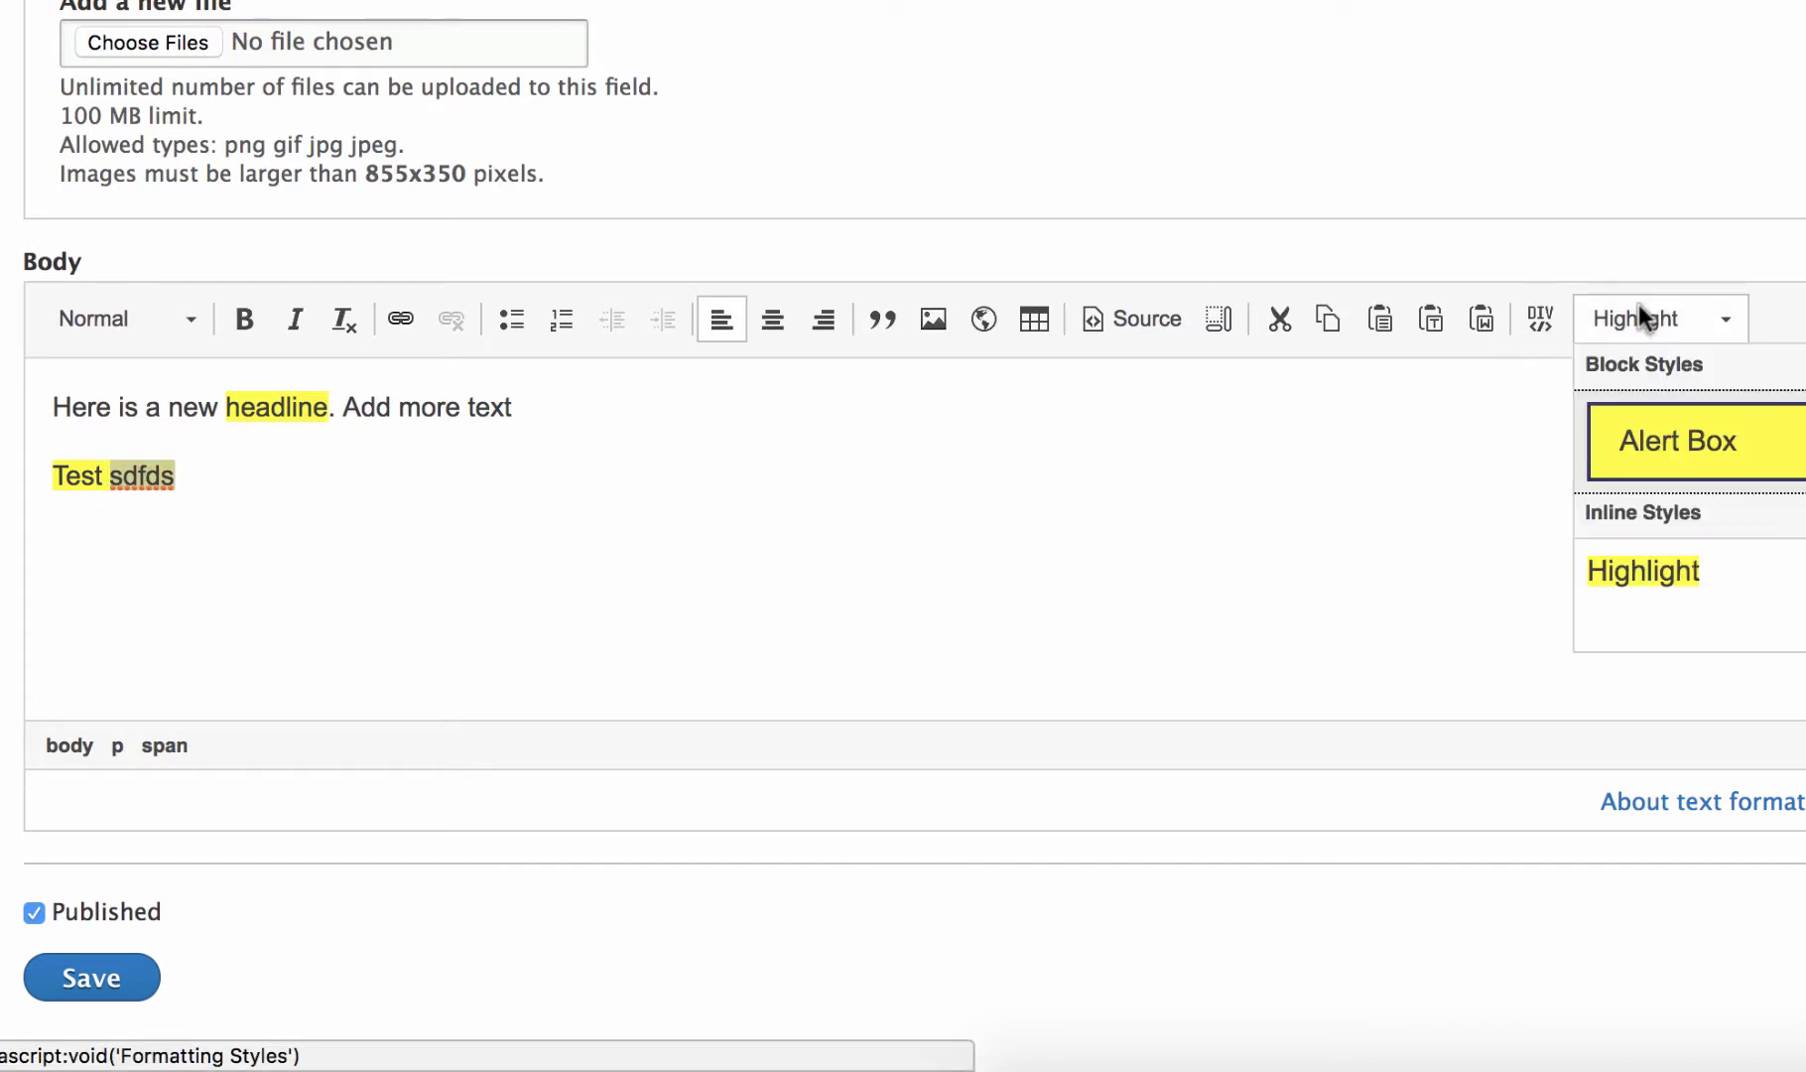
click(1640, 305)
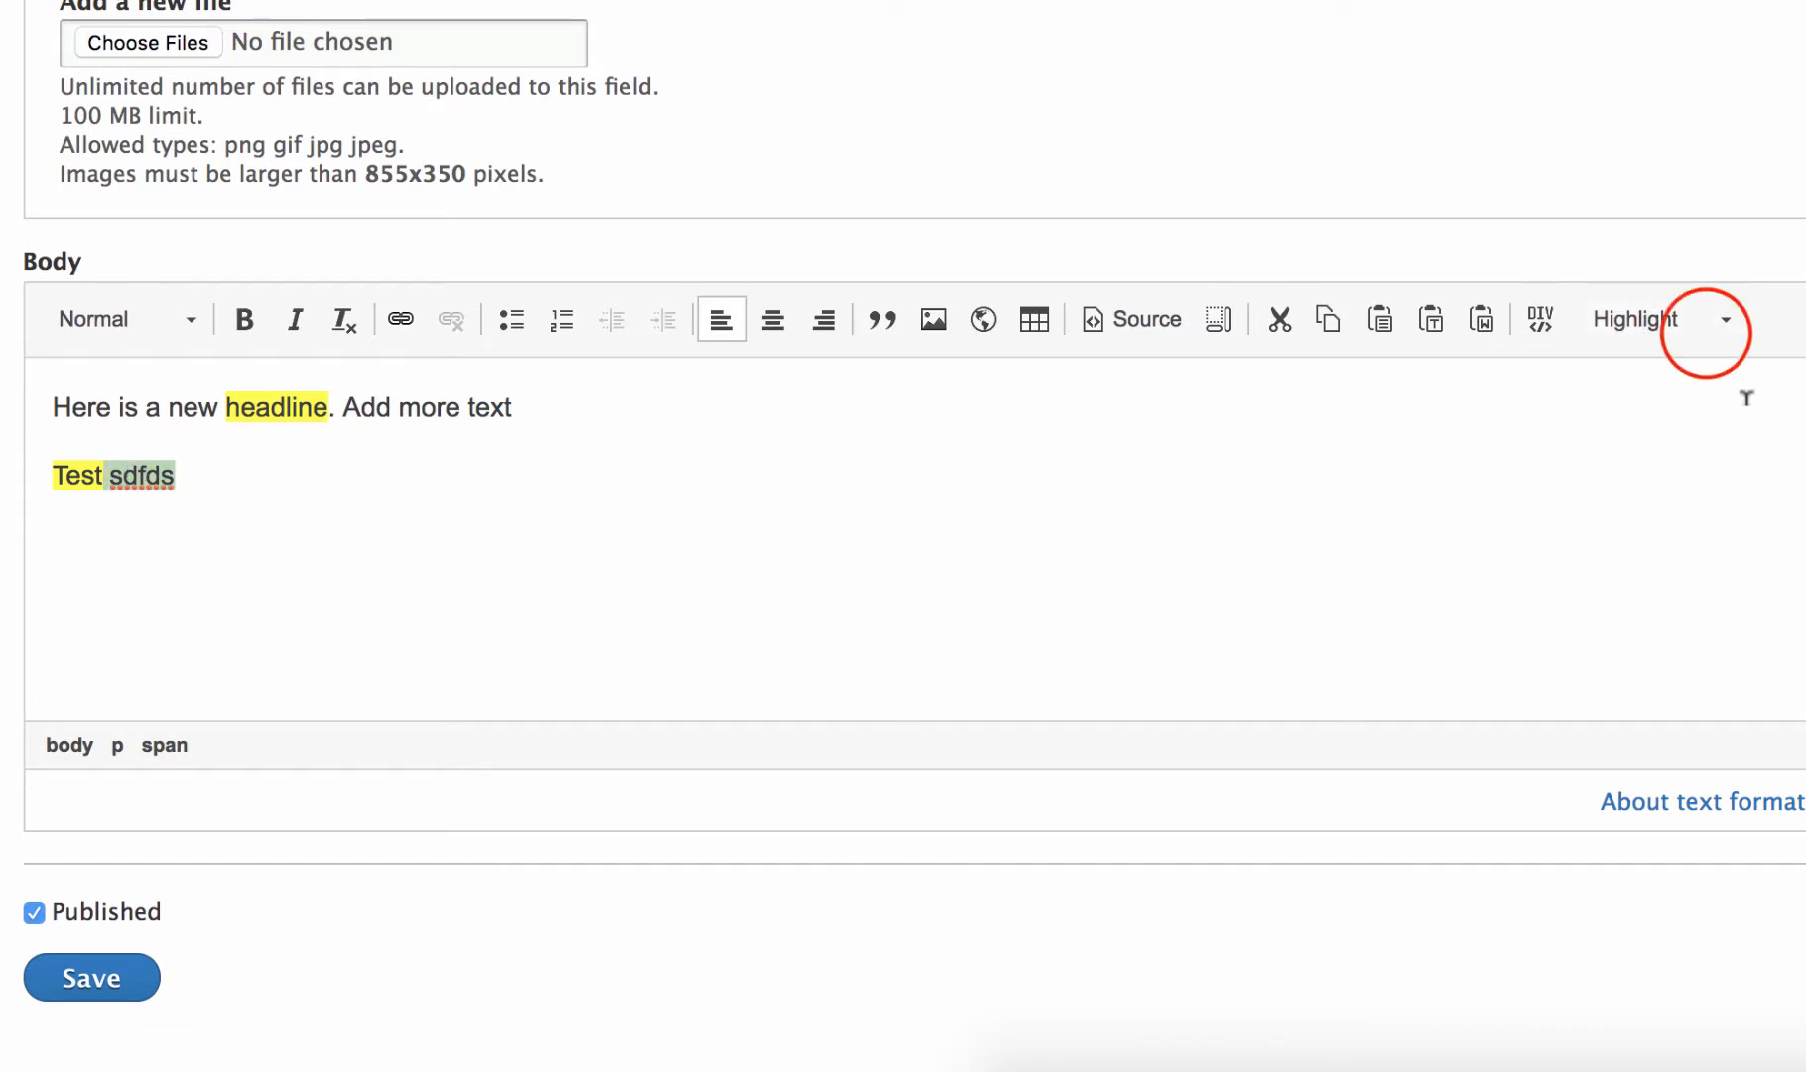
click(1708, 337)
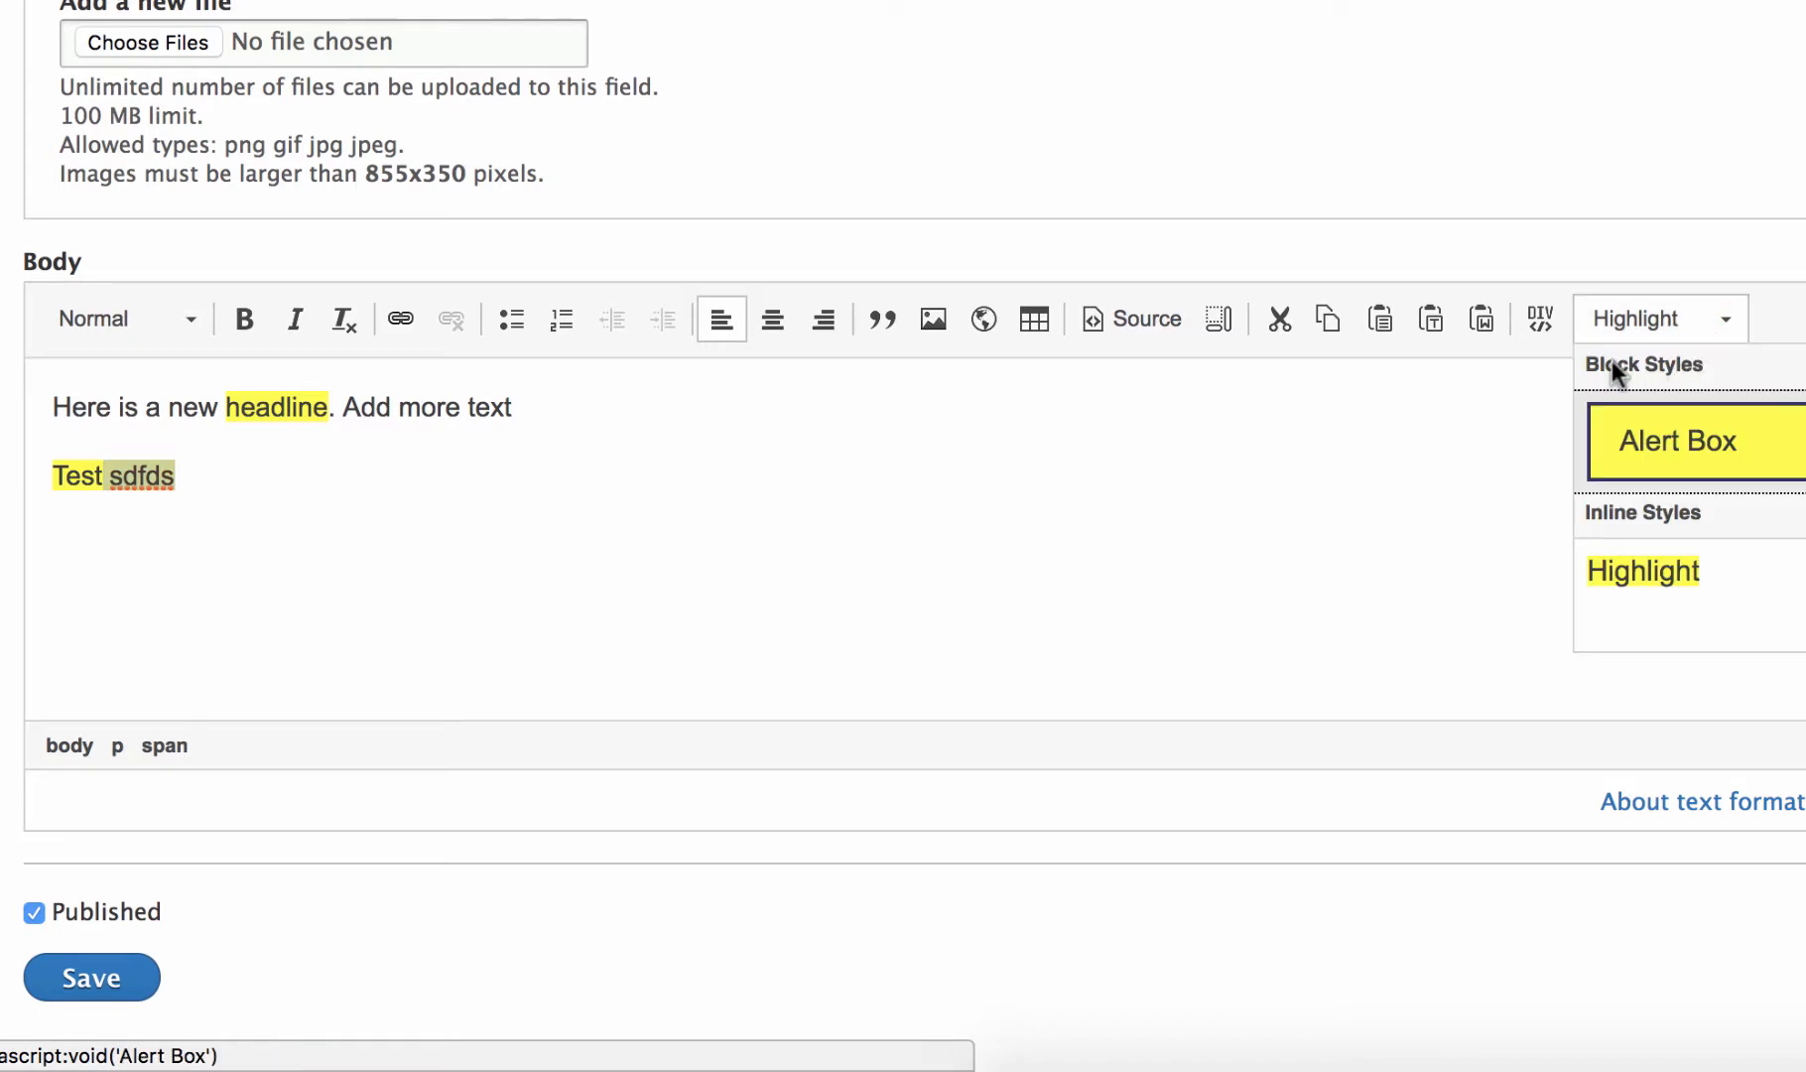
click(1645, 572)
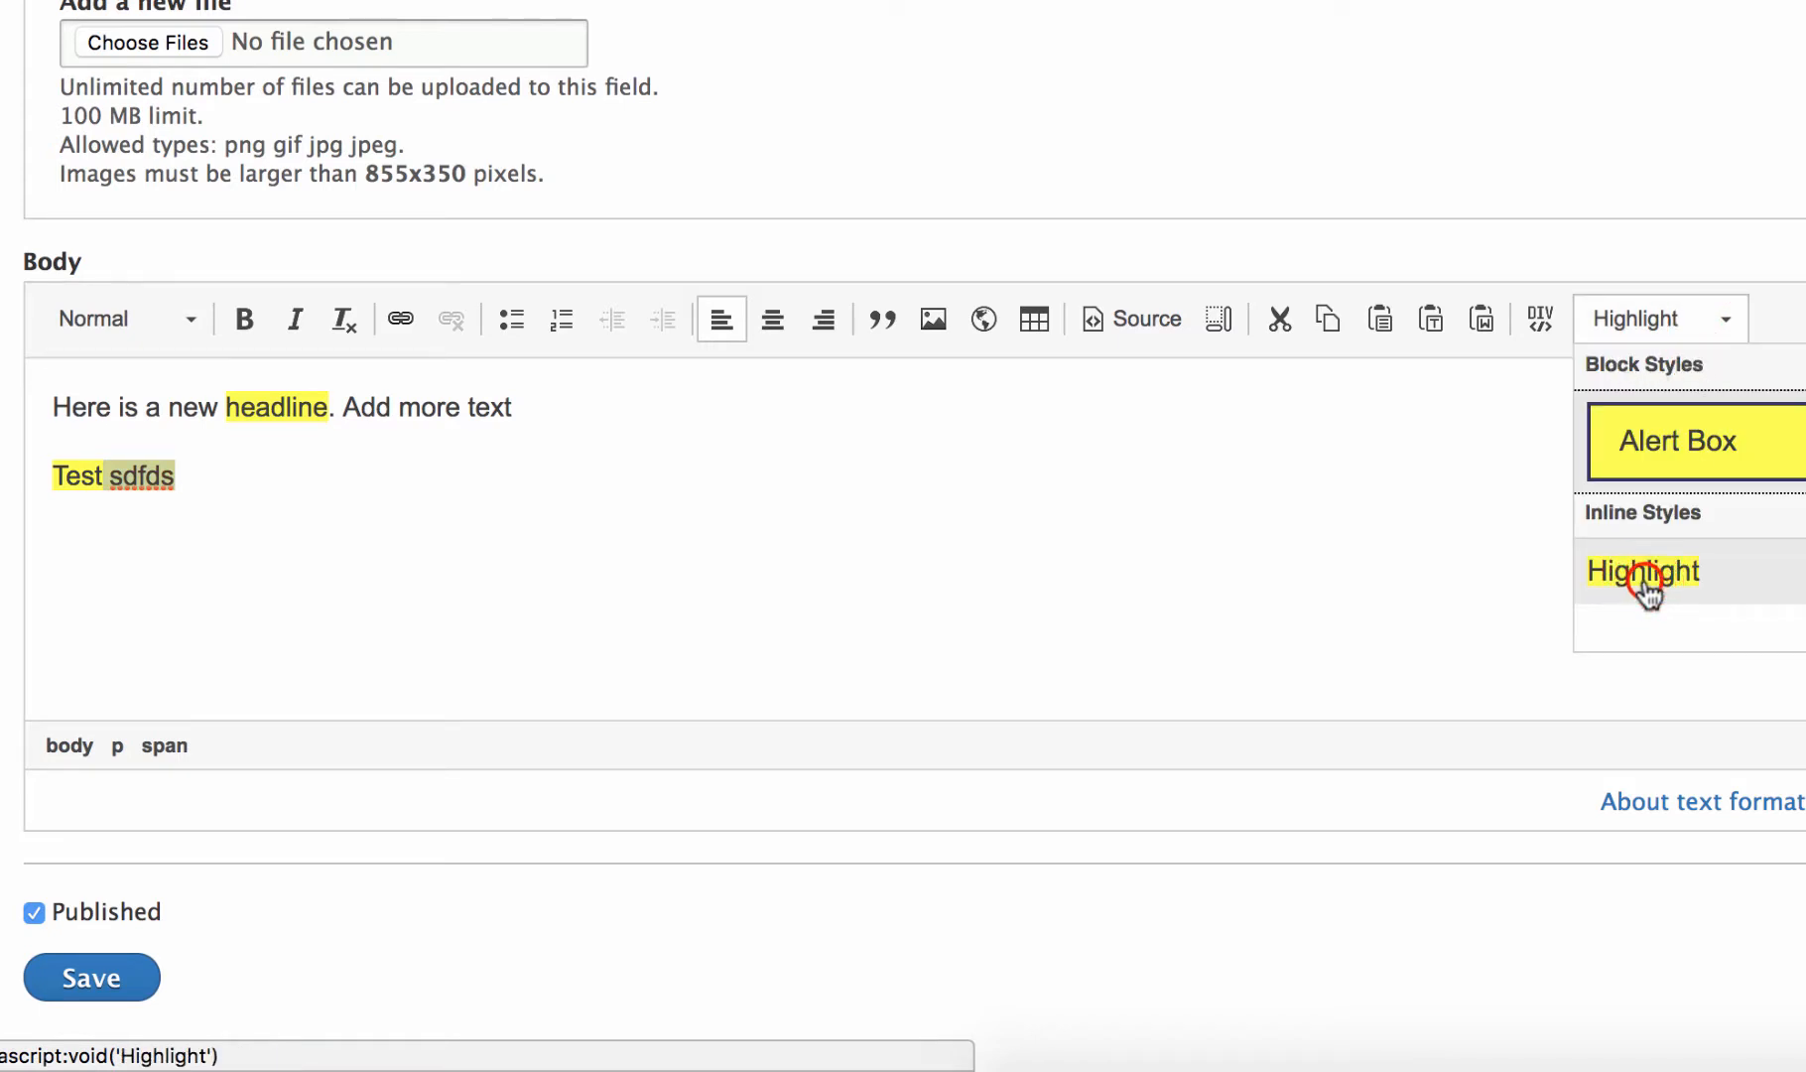
- Add the word "highlight" to the end of the second paragraph and give it the Highlight inline style
click(459, 535)
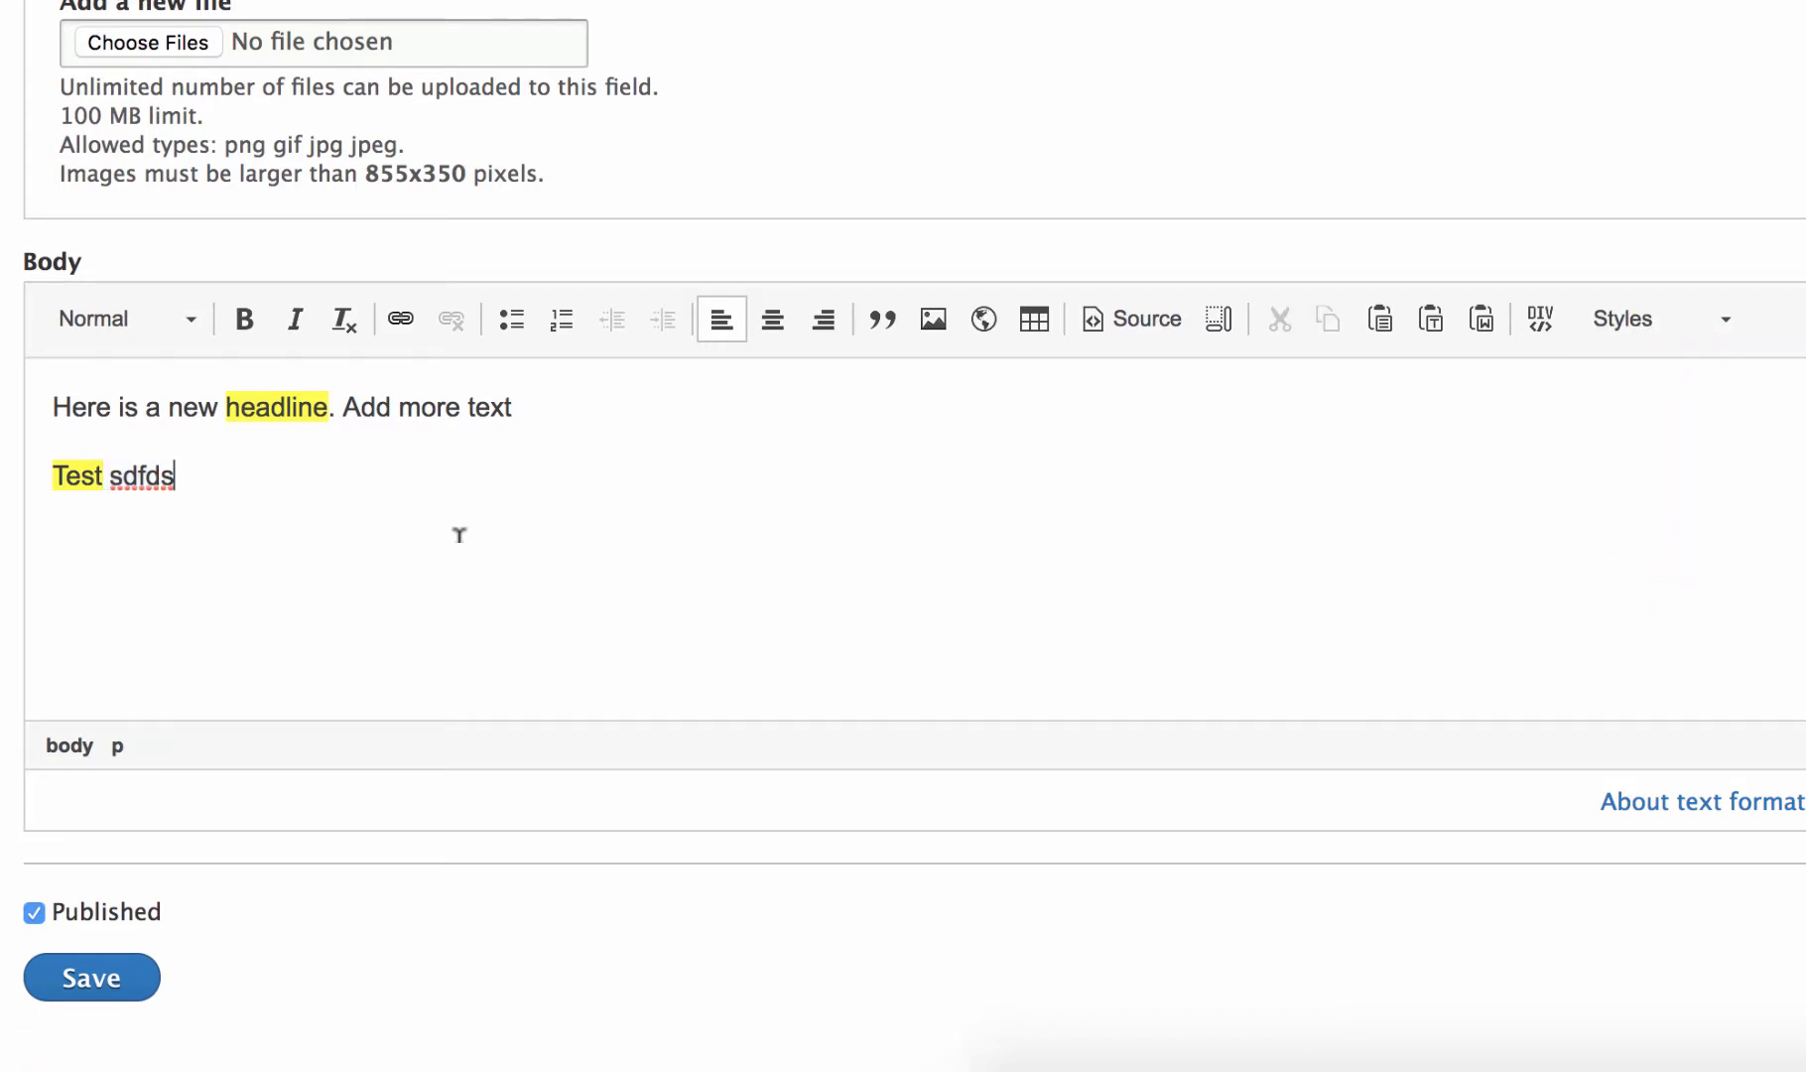
text(highlight)
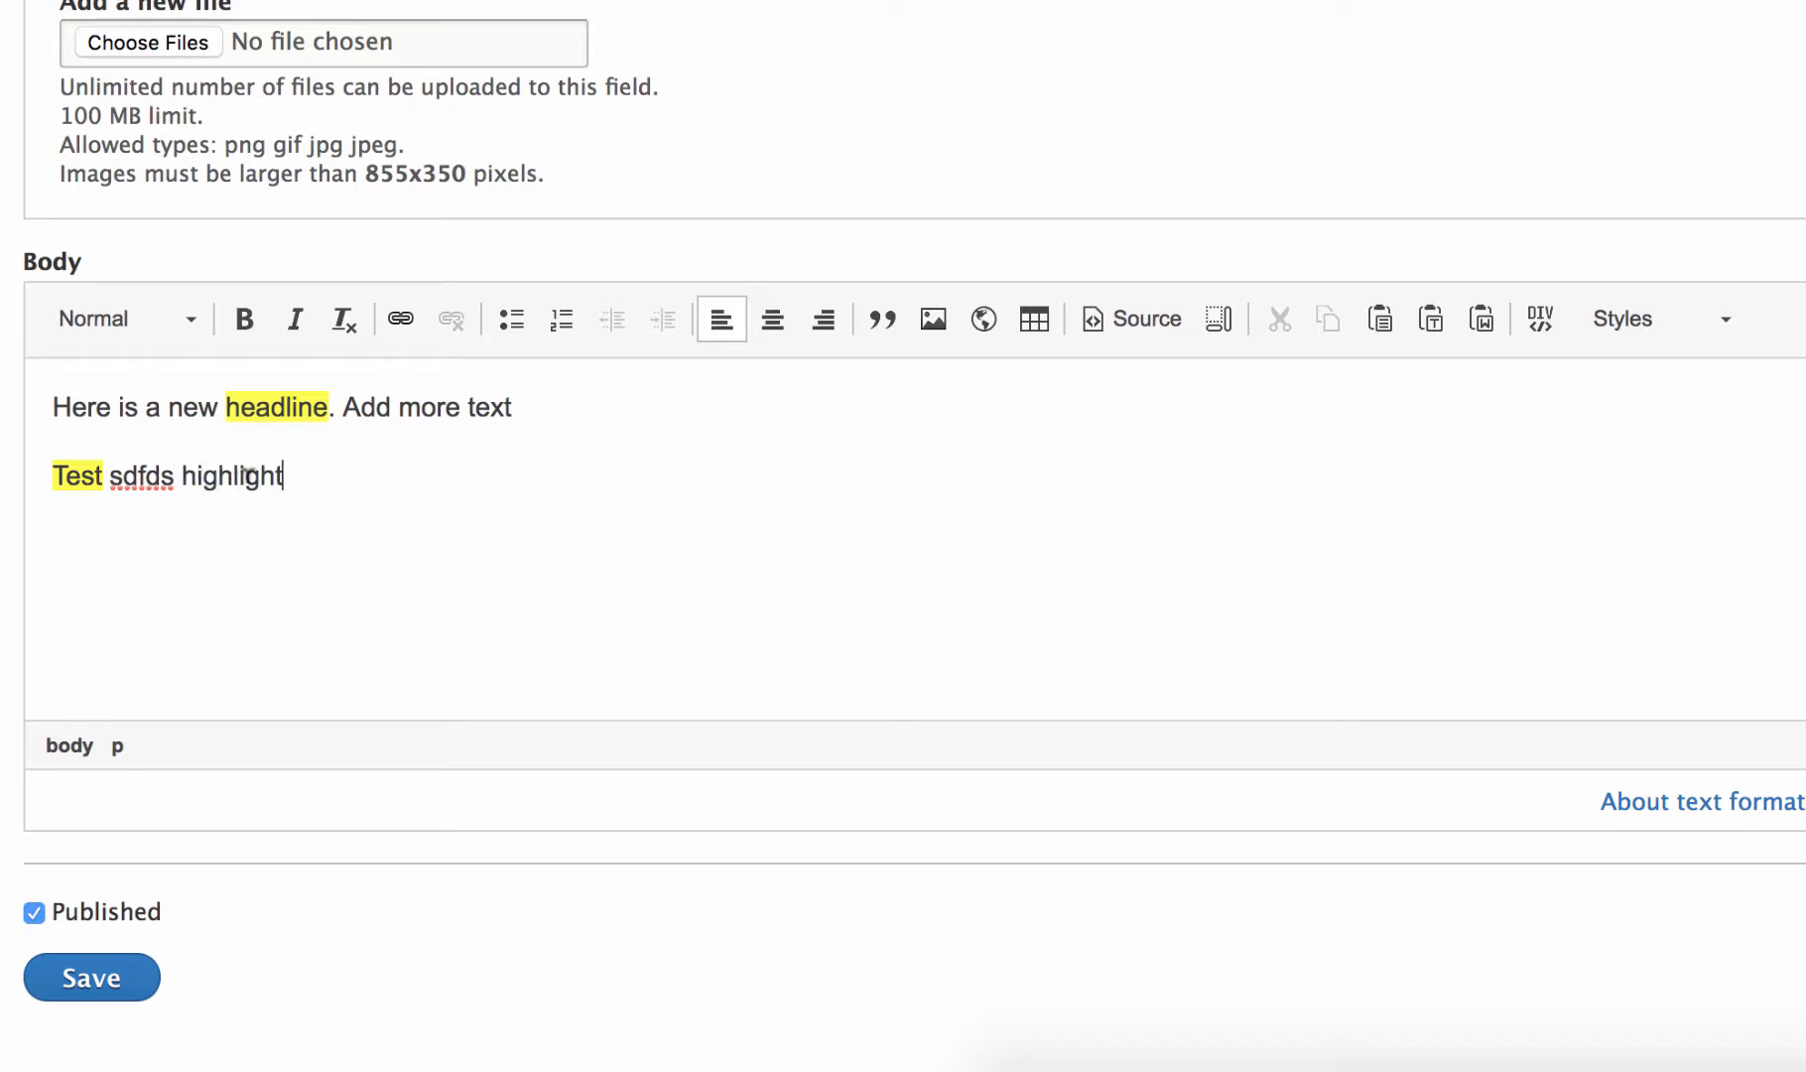
double_click(216, 475)
click(1606, 333)
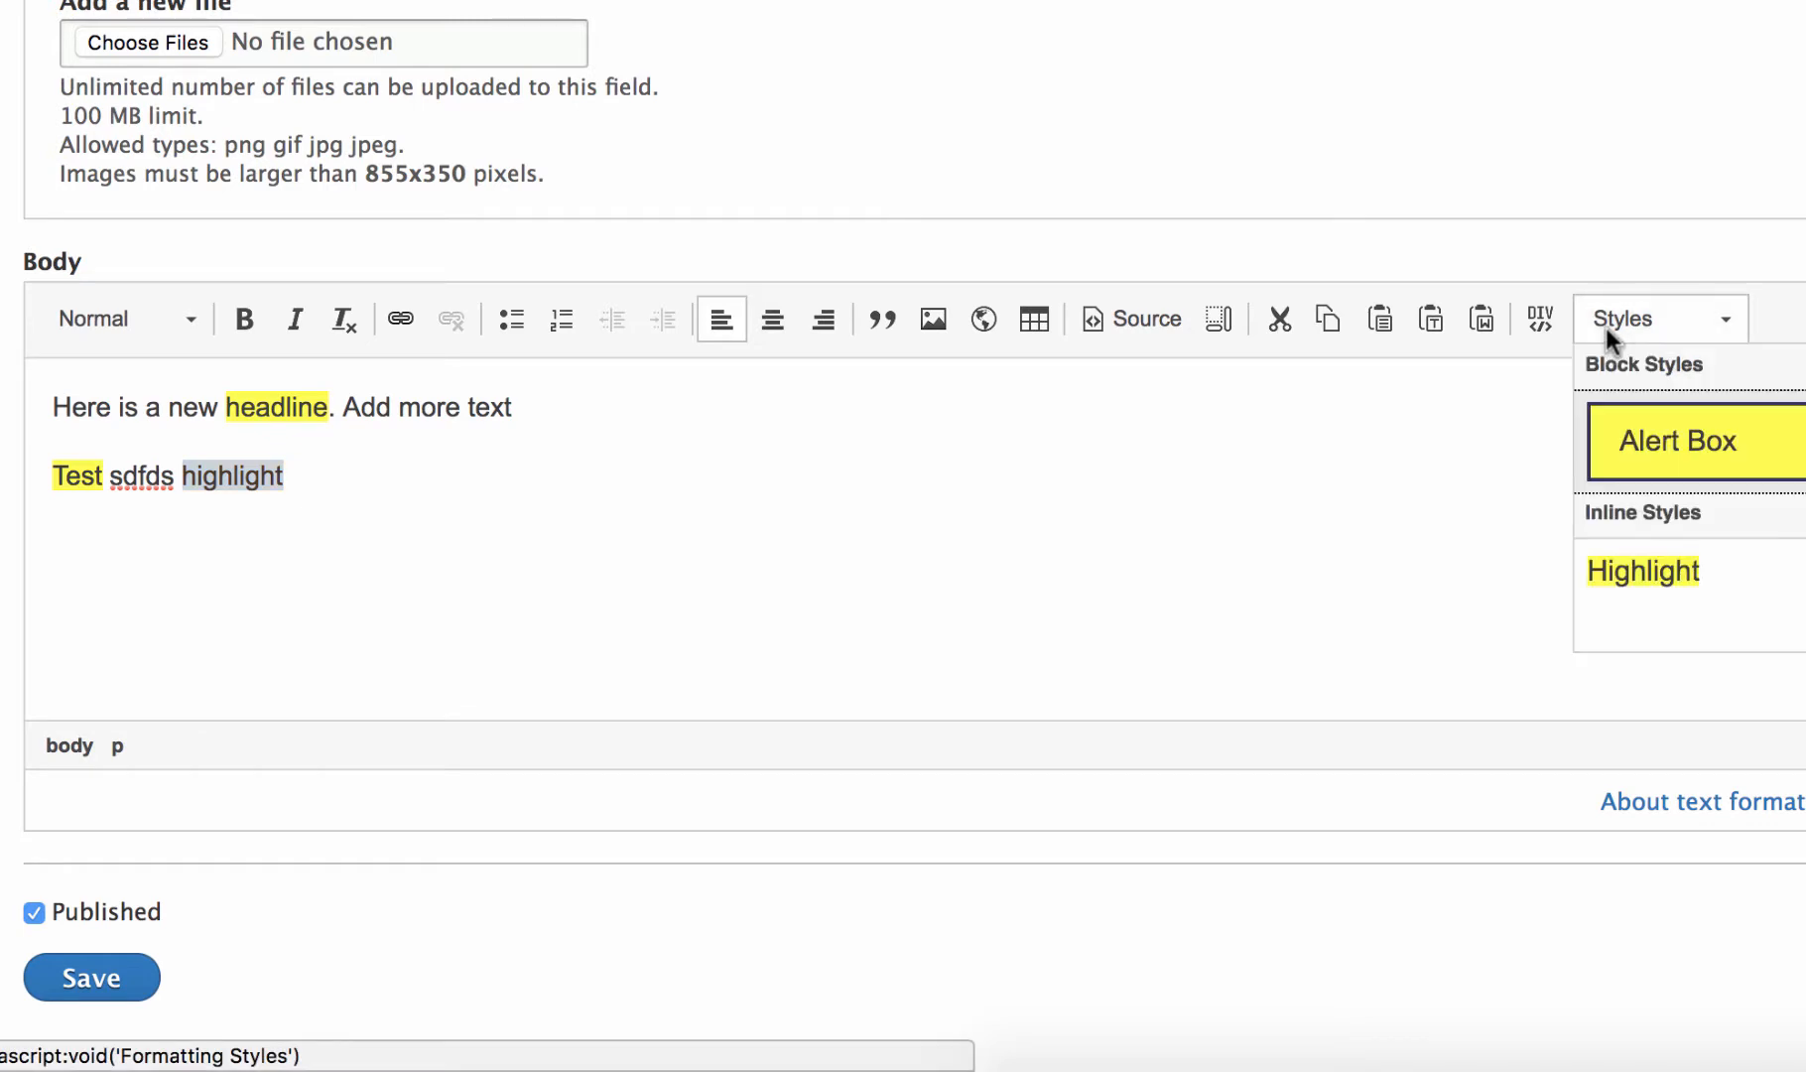
click(1665, 556)
- Add "more text" after "highlight" in the second paragraph and remove the Highlight style from those added words
click(835, 520)
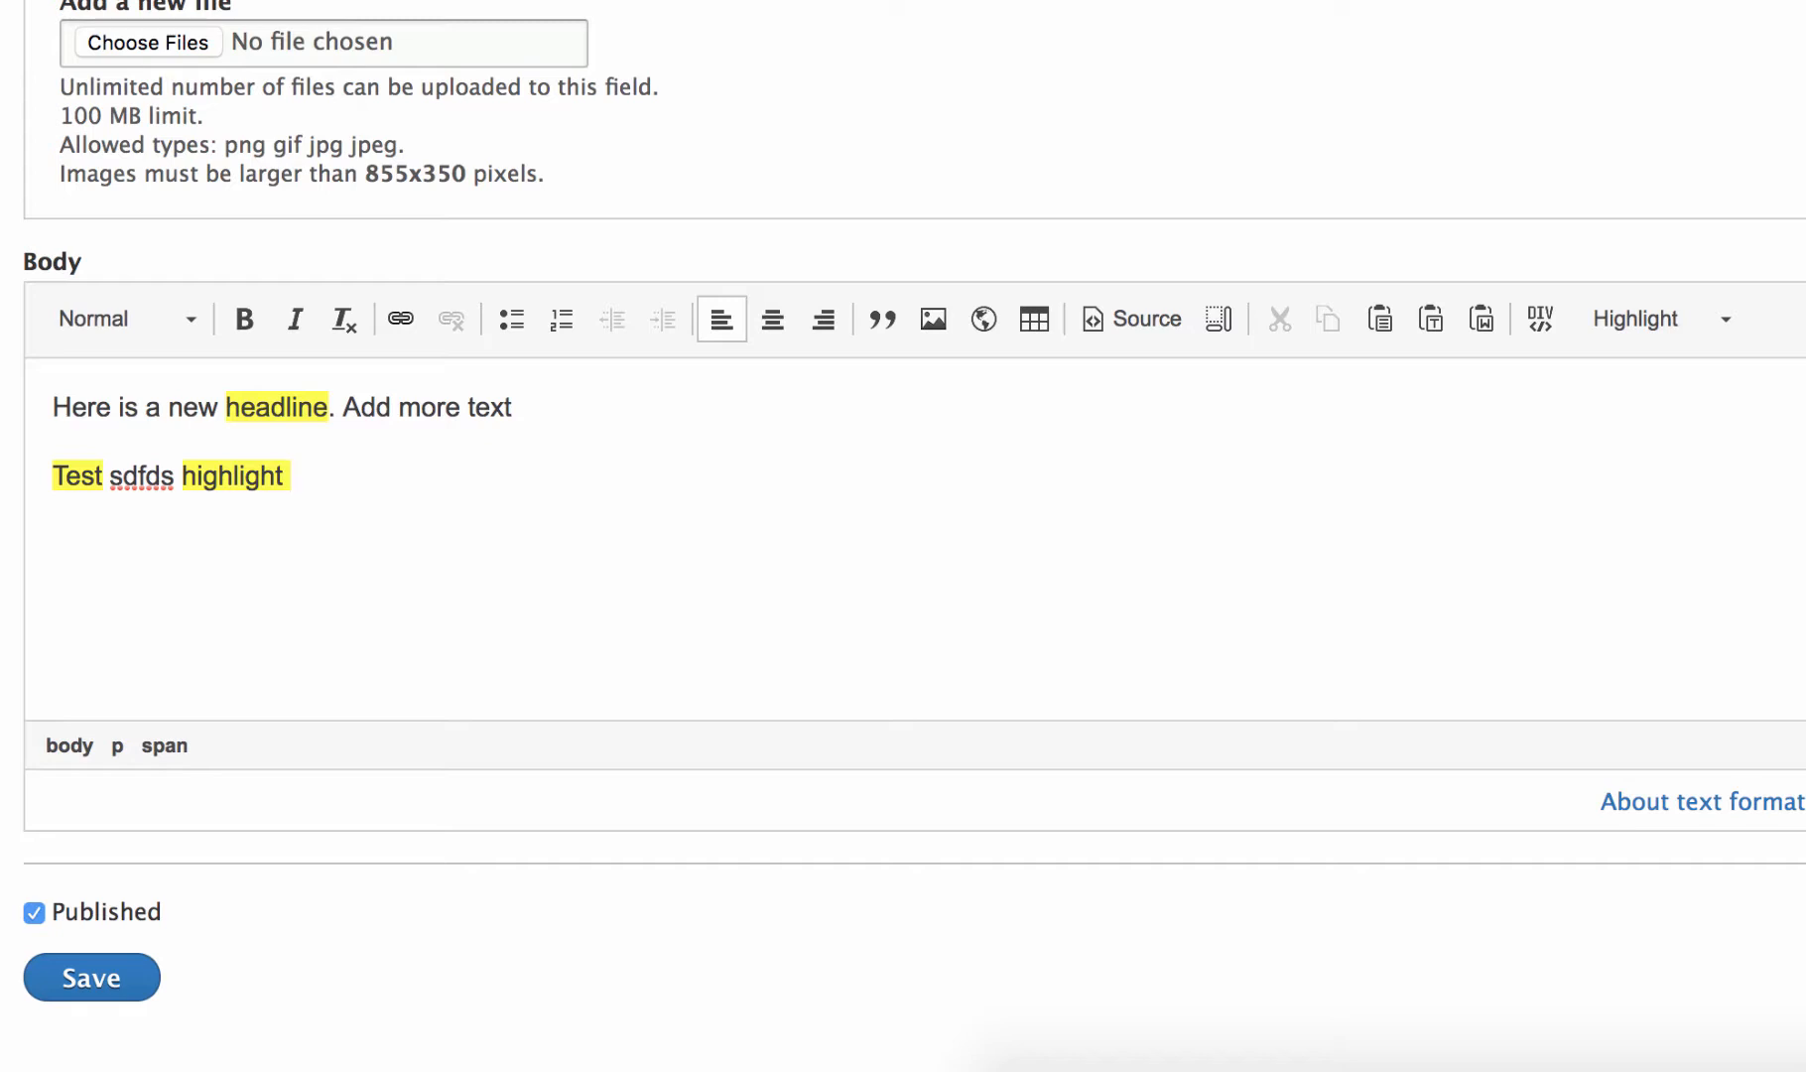
text(more text)
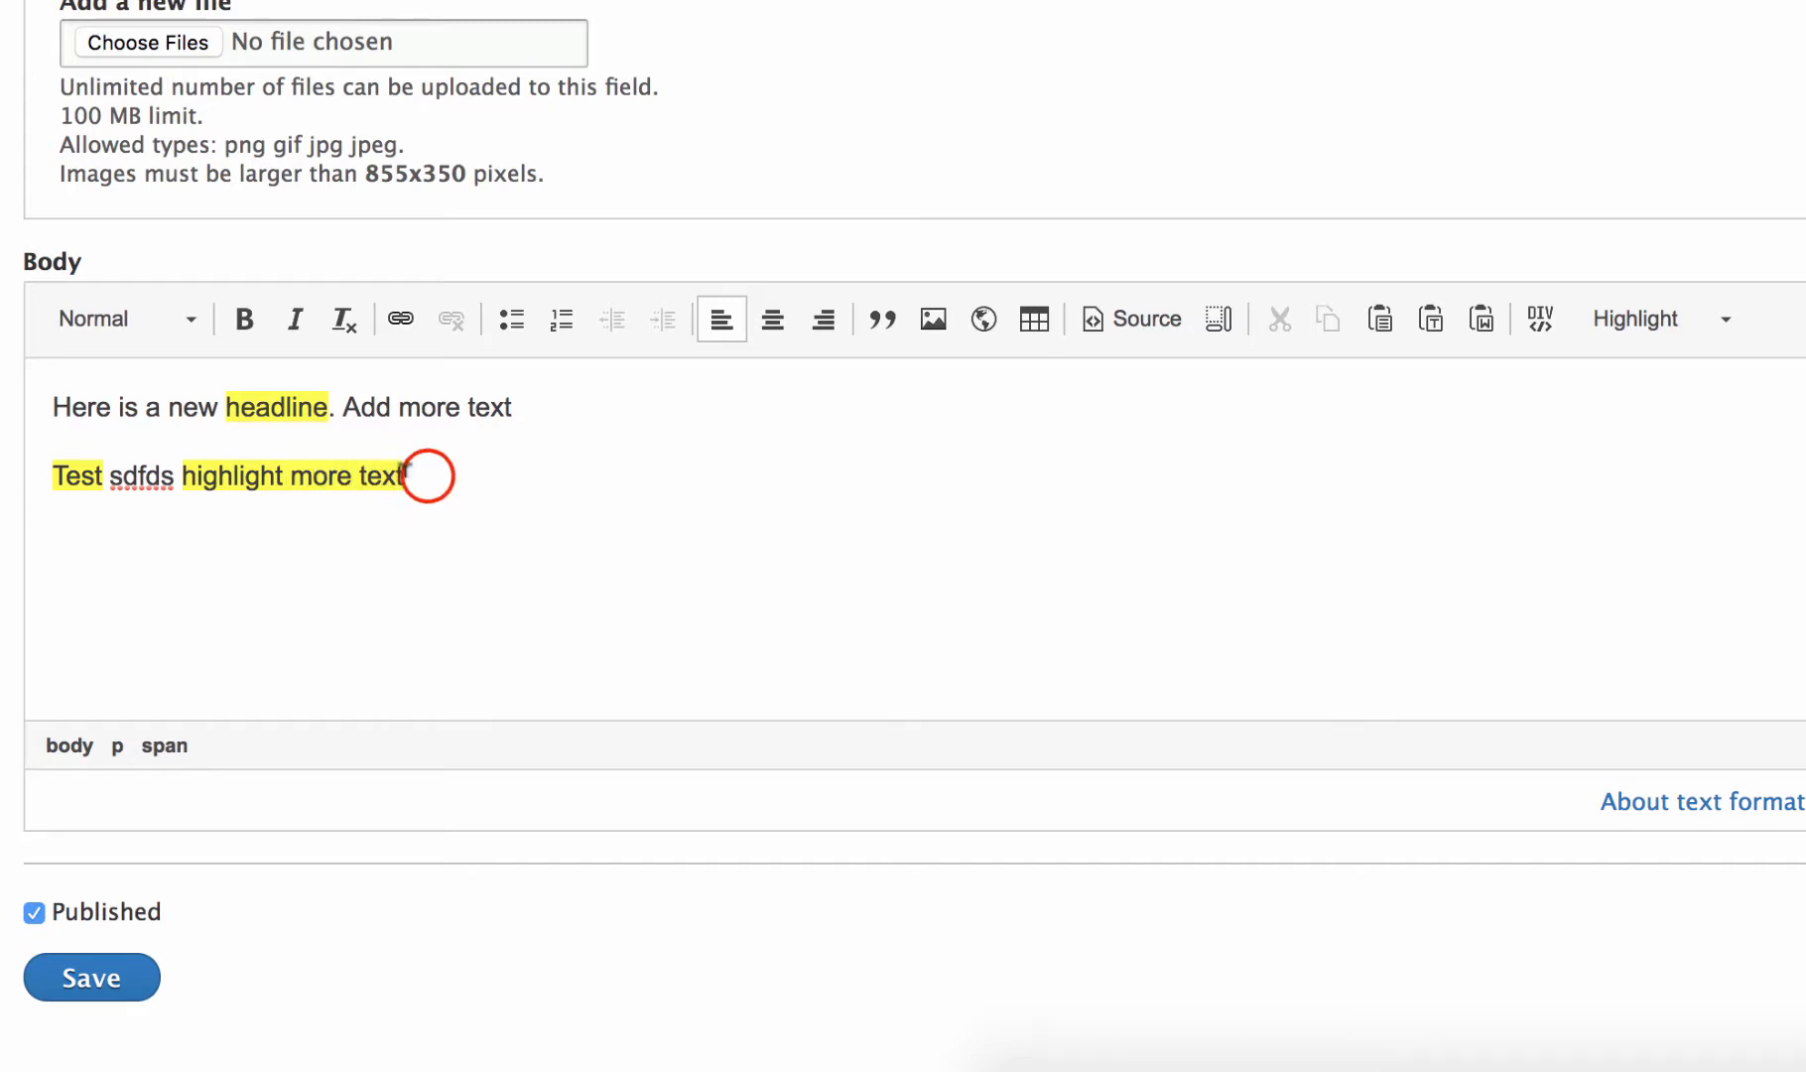
drag(429, 476, 295, 472)
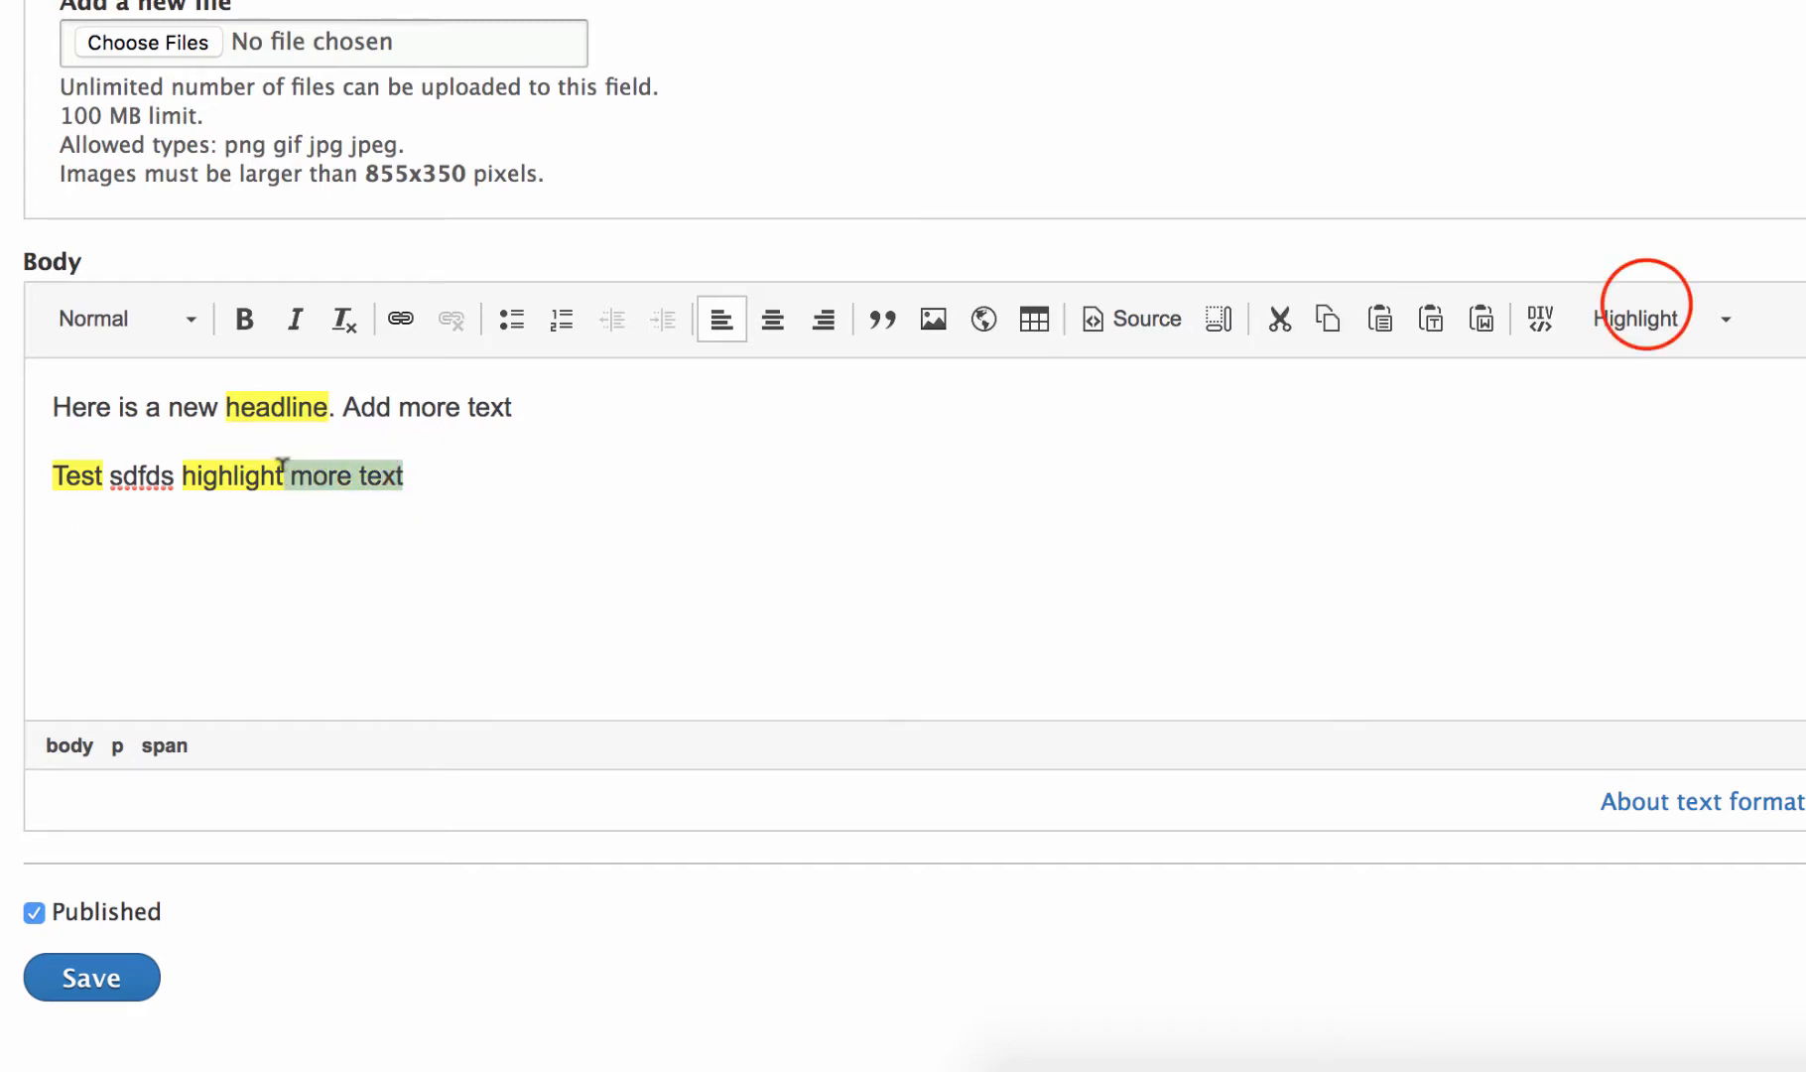
click(1642, 315)
click(1674, 563)
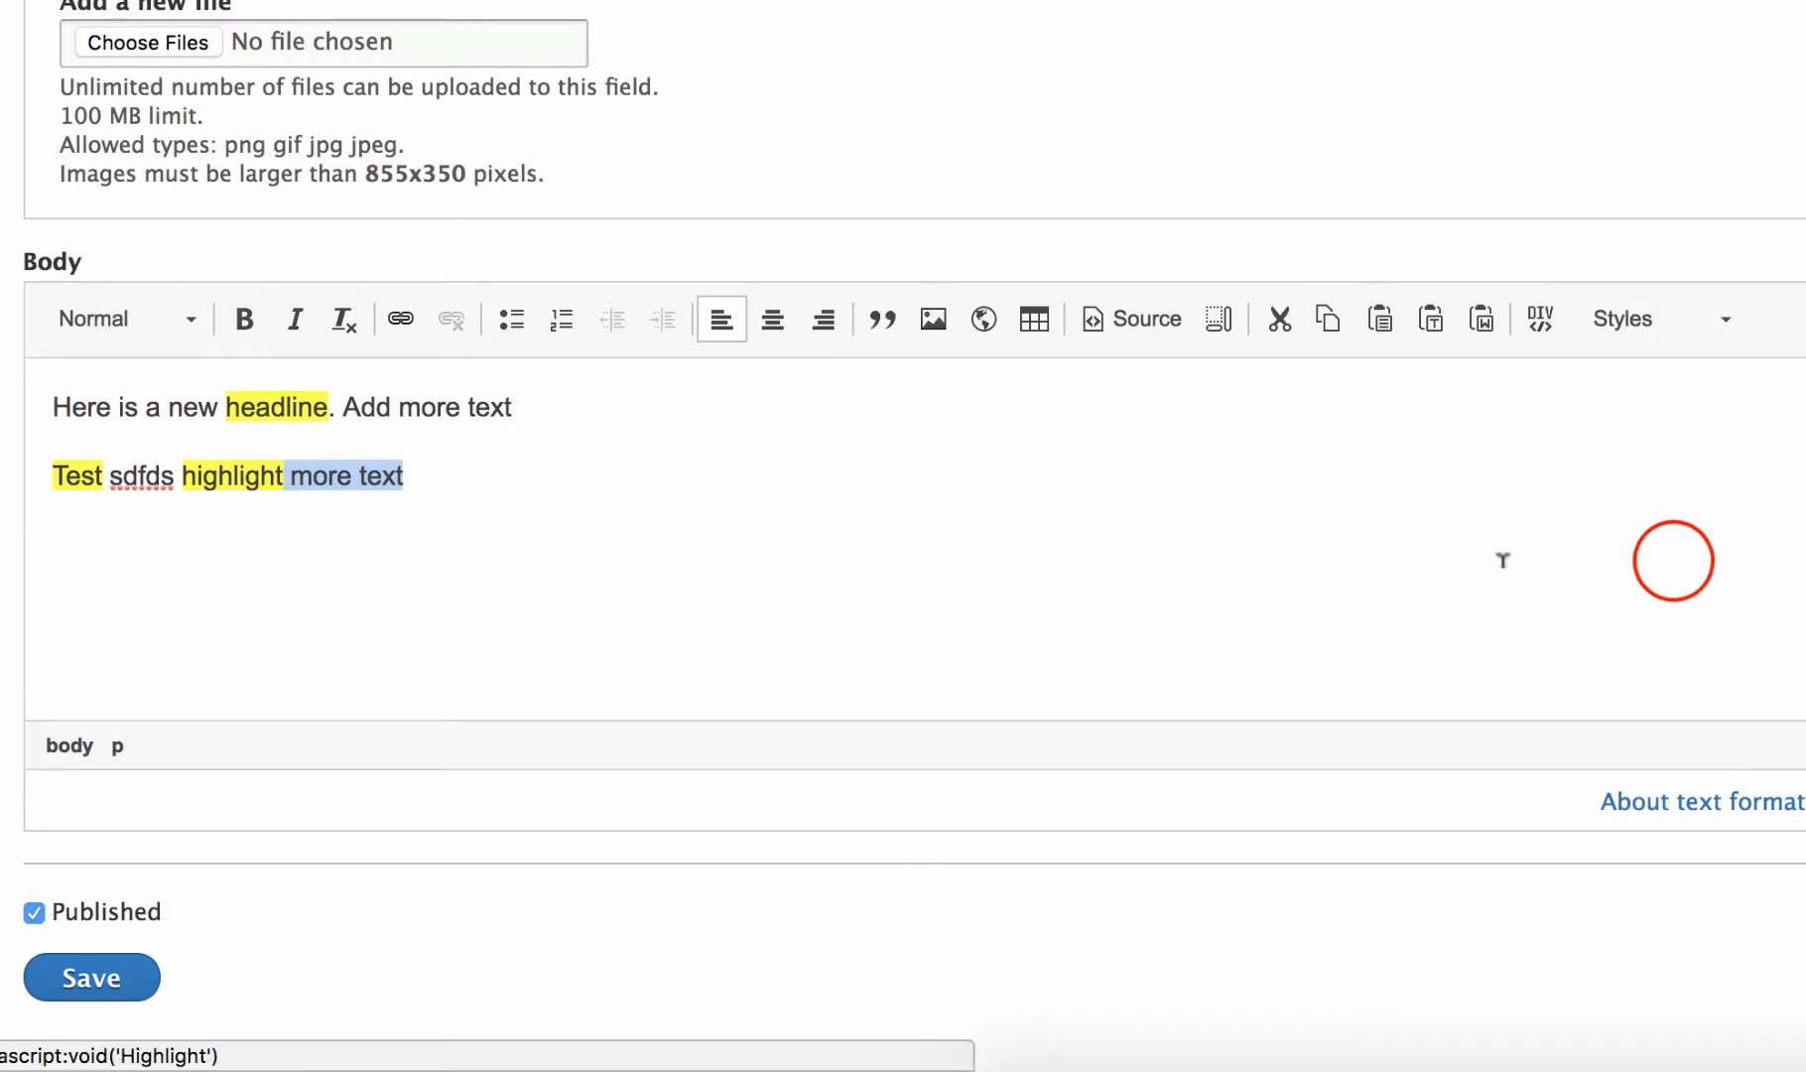
- Remove the Highlight inline style from the word "Test" in the second paragraph
click(194, 475)
double_click(196, 476)
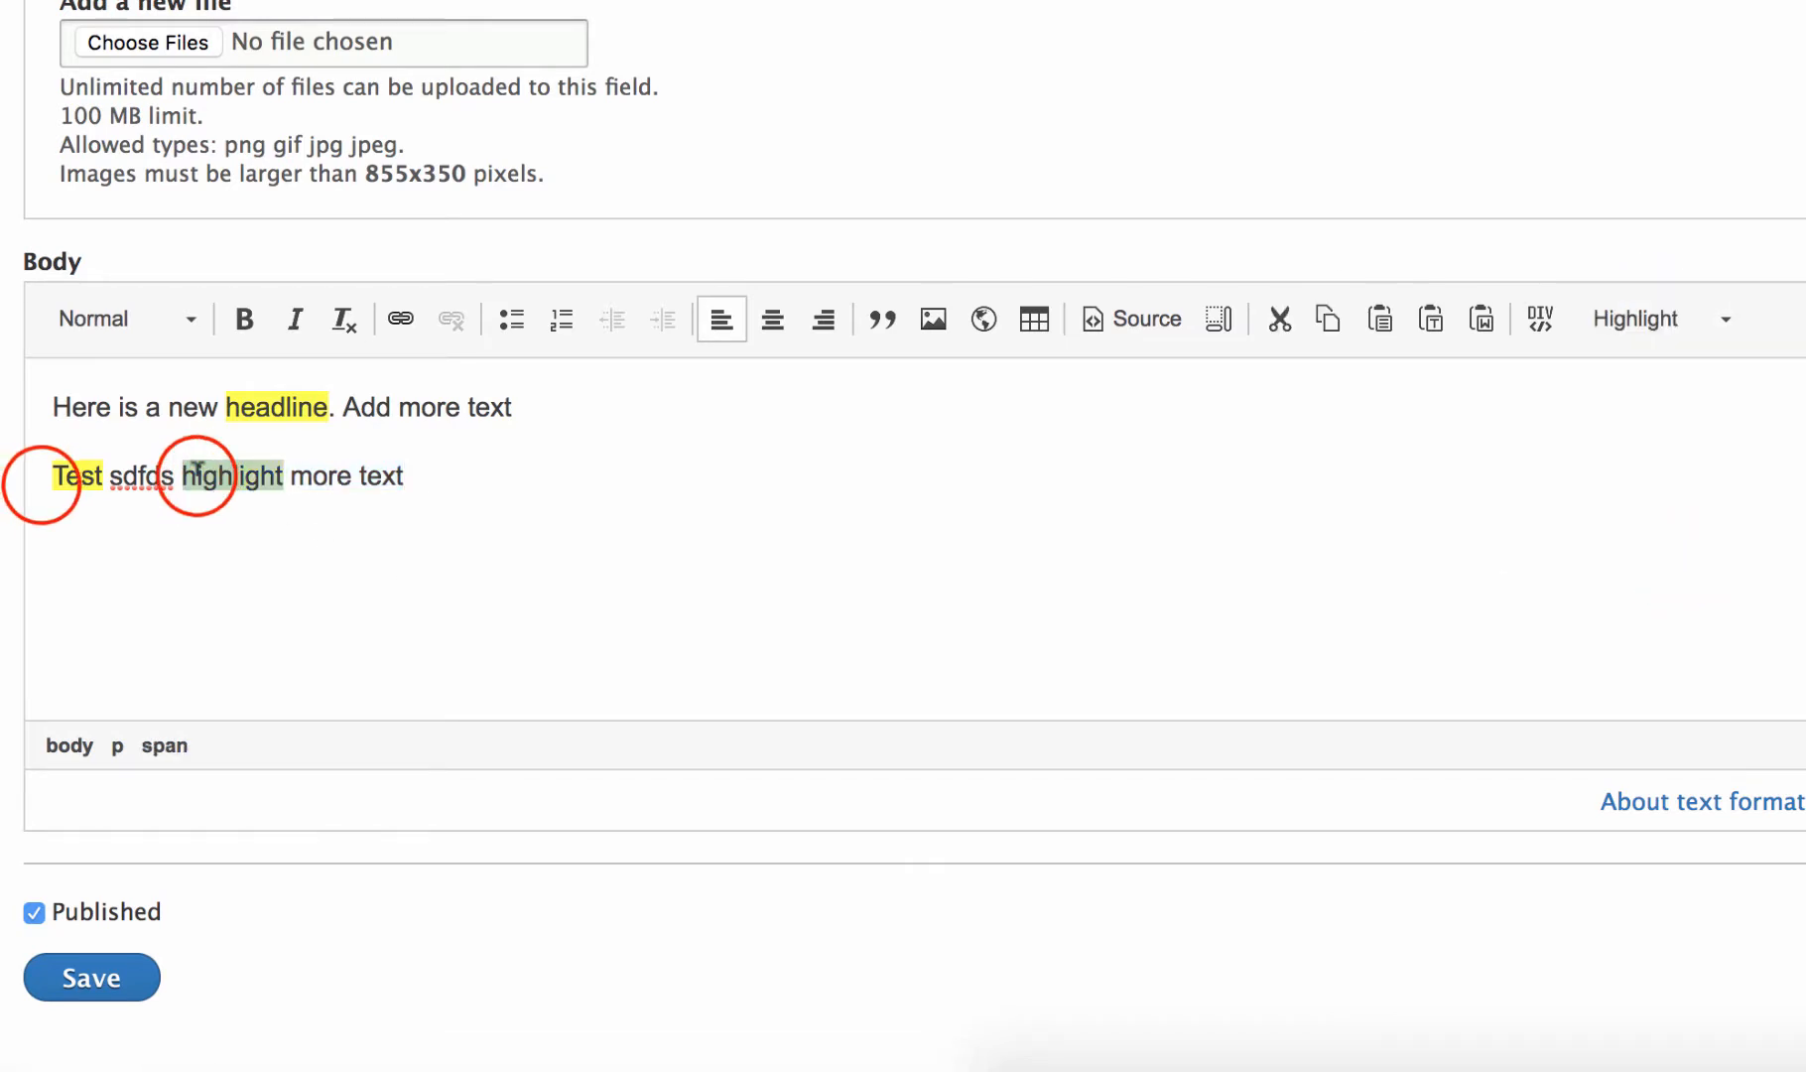
click(52, 476)
double_click(70, 474)
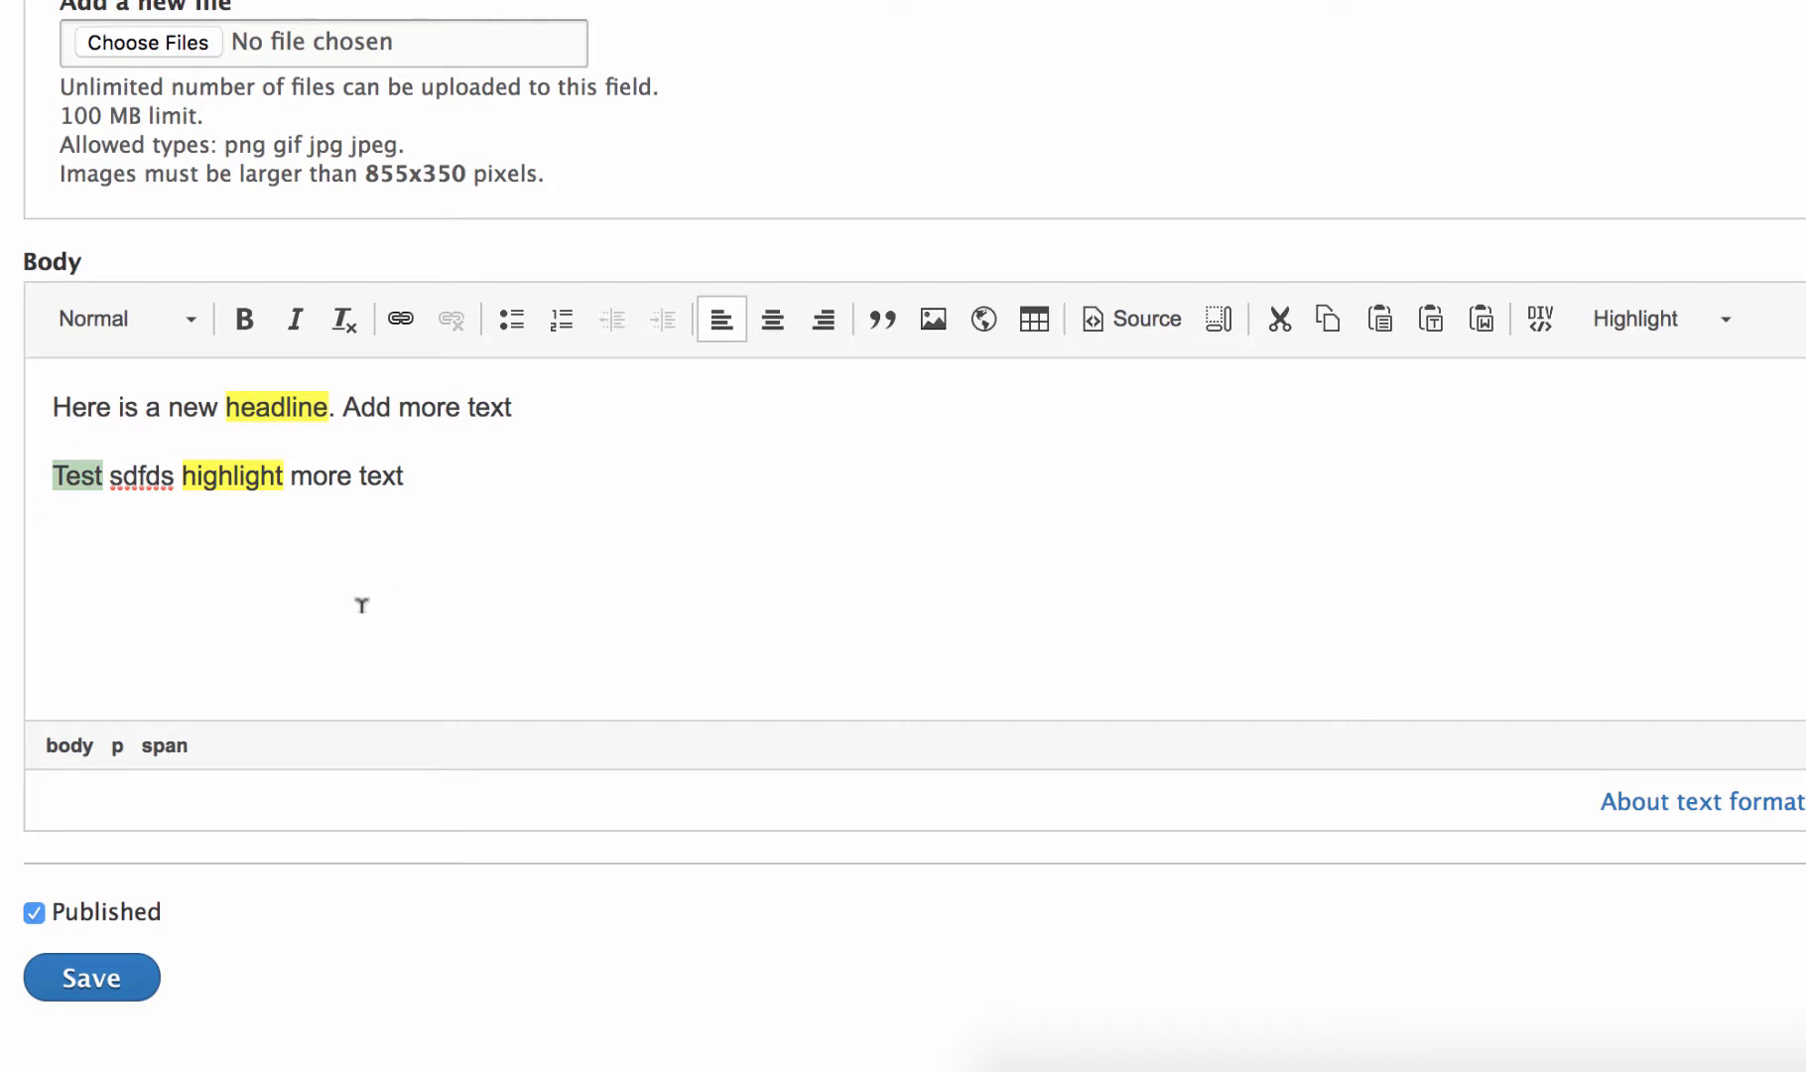
click(1689, 315)
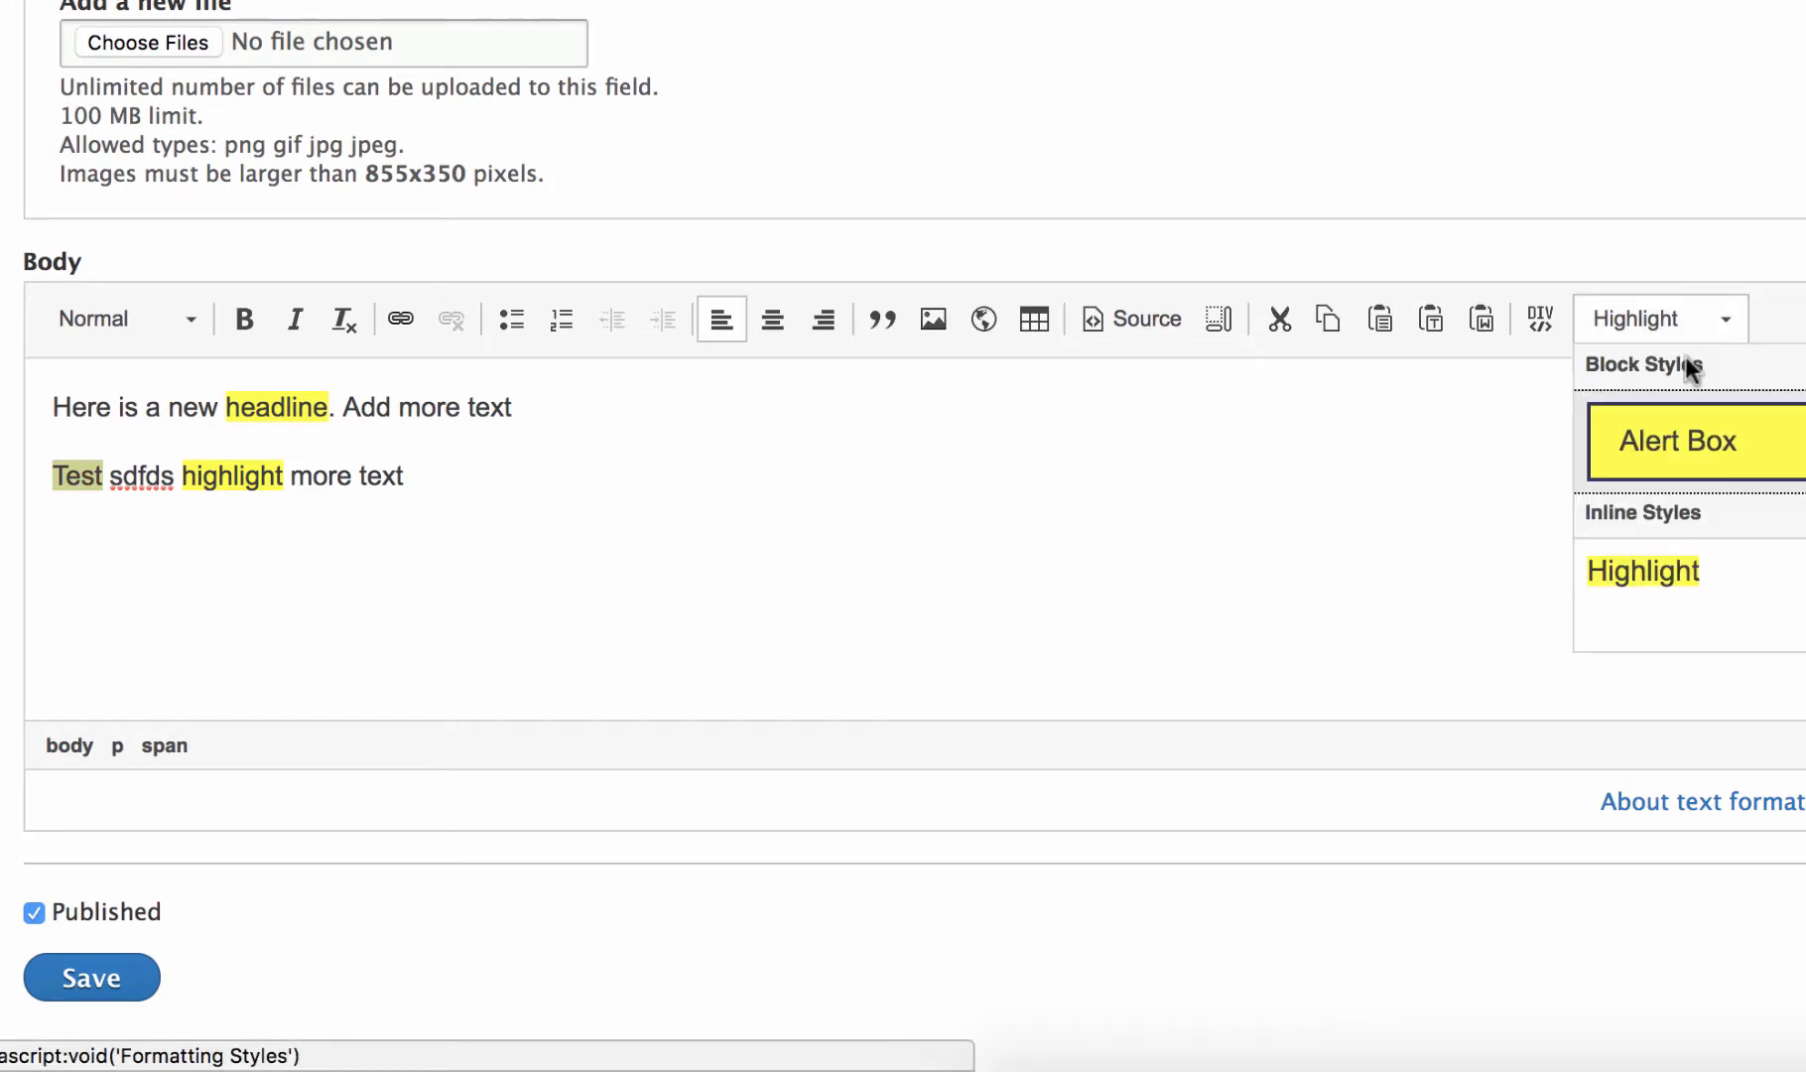
click(1674, 574)
click(981, 622)
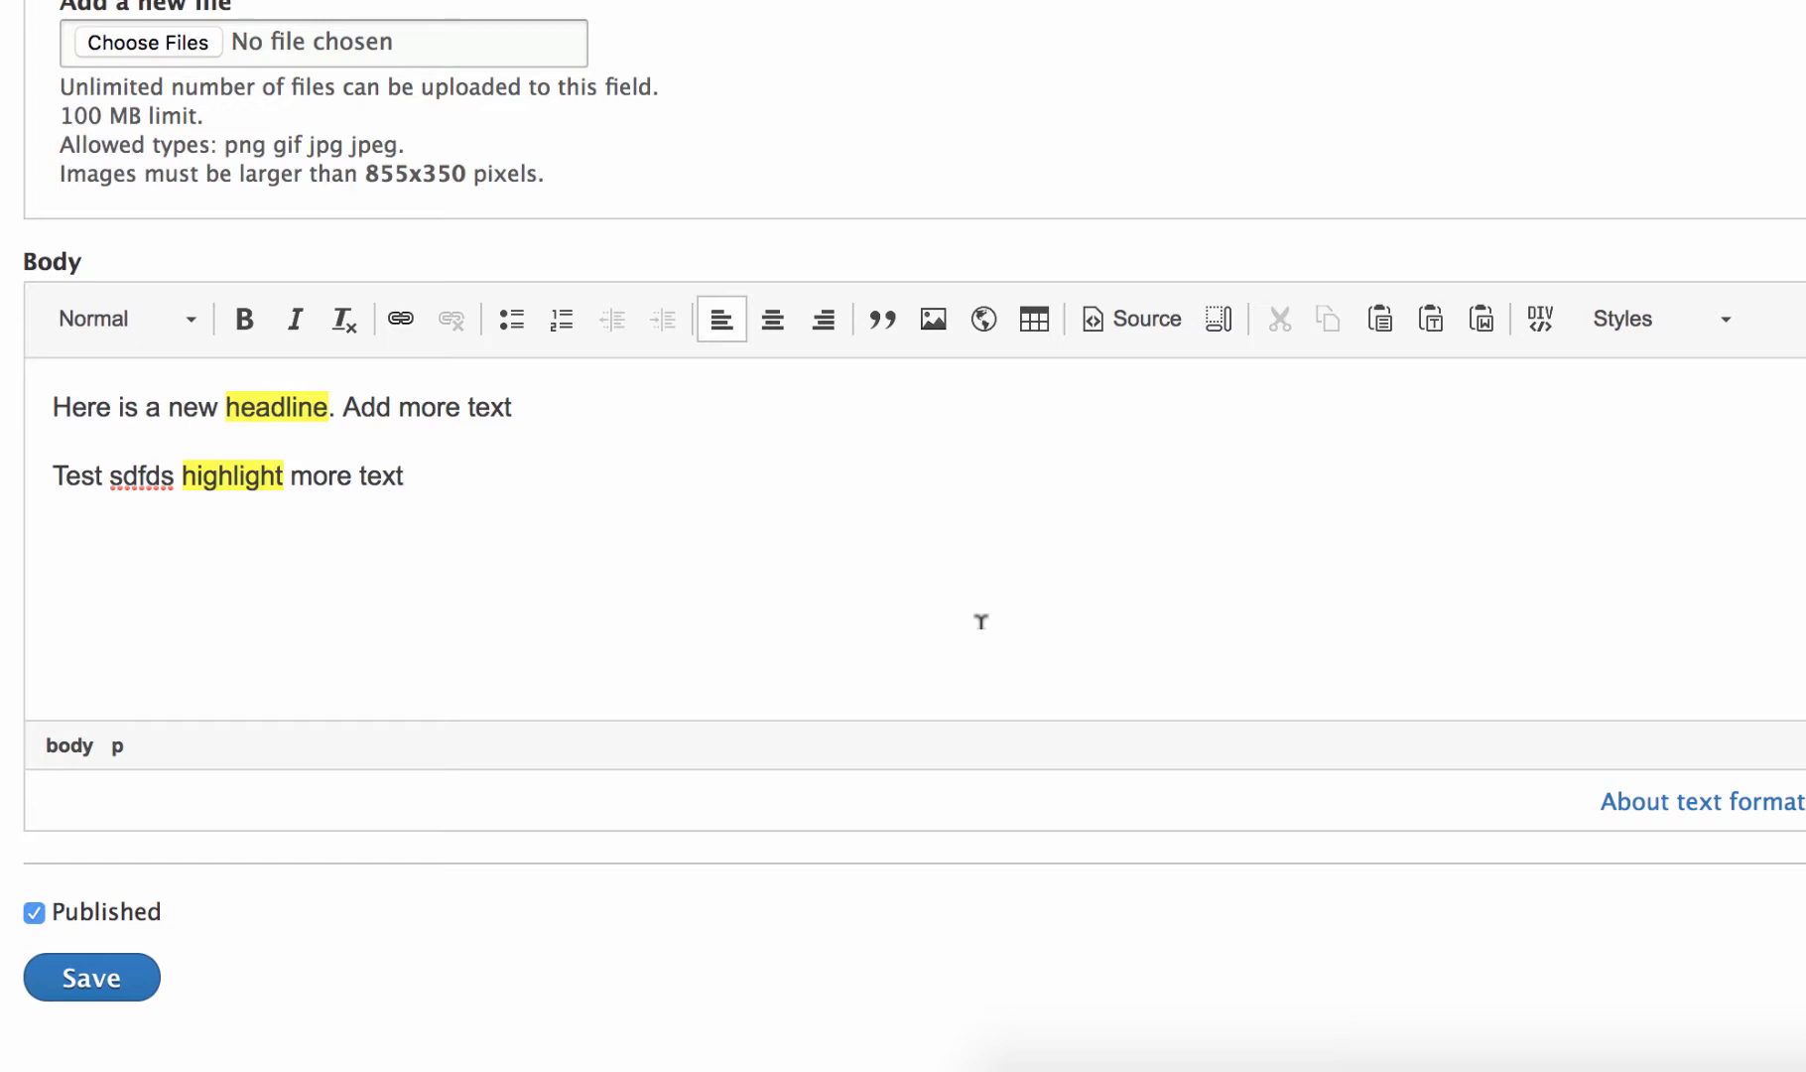
click(1682, 308)
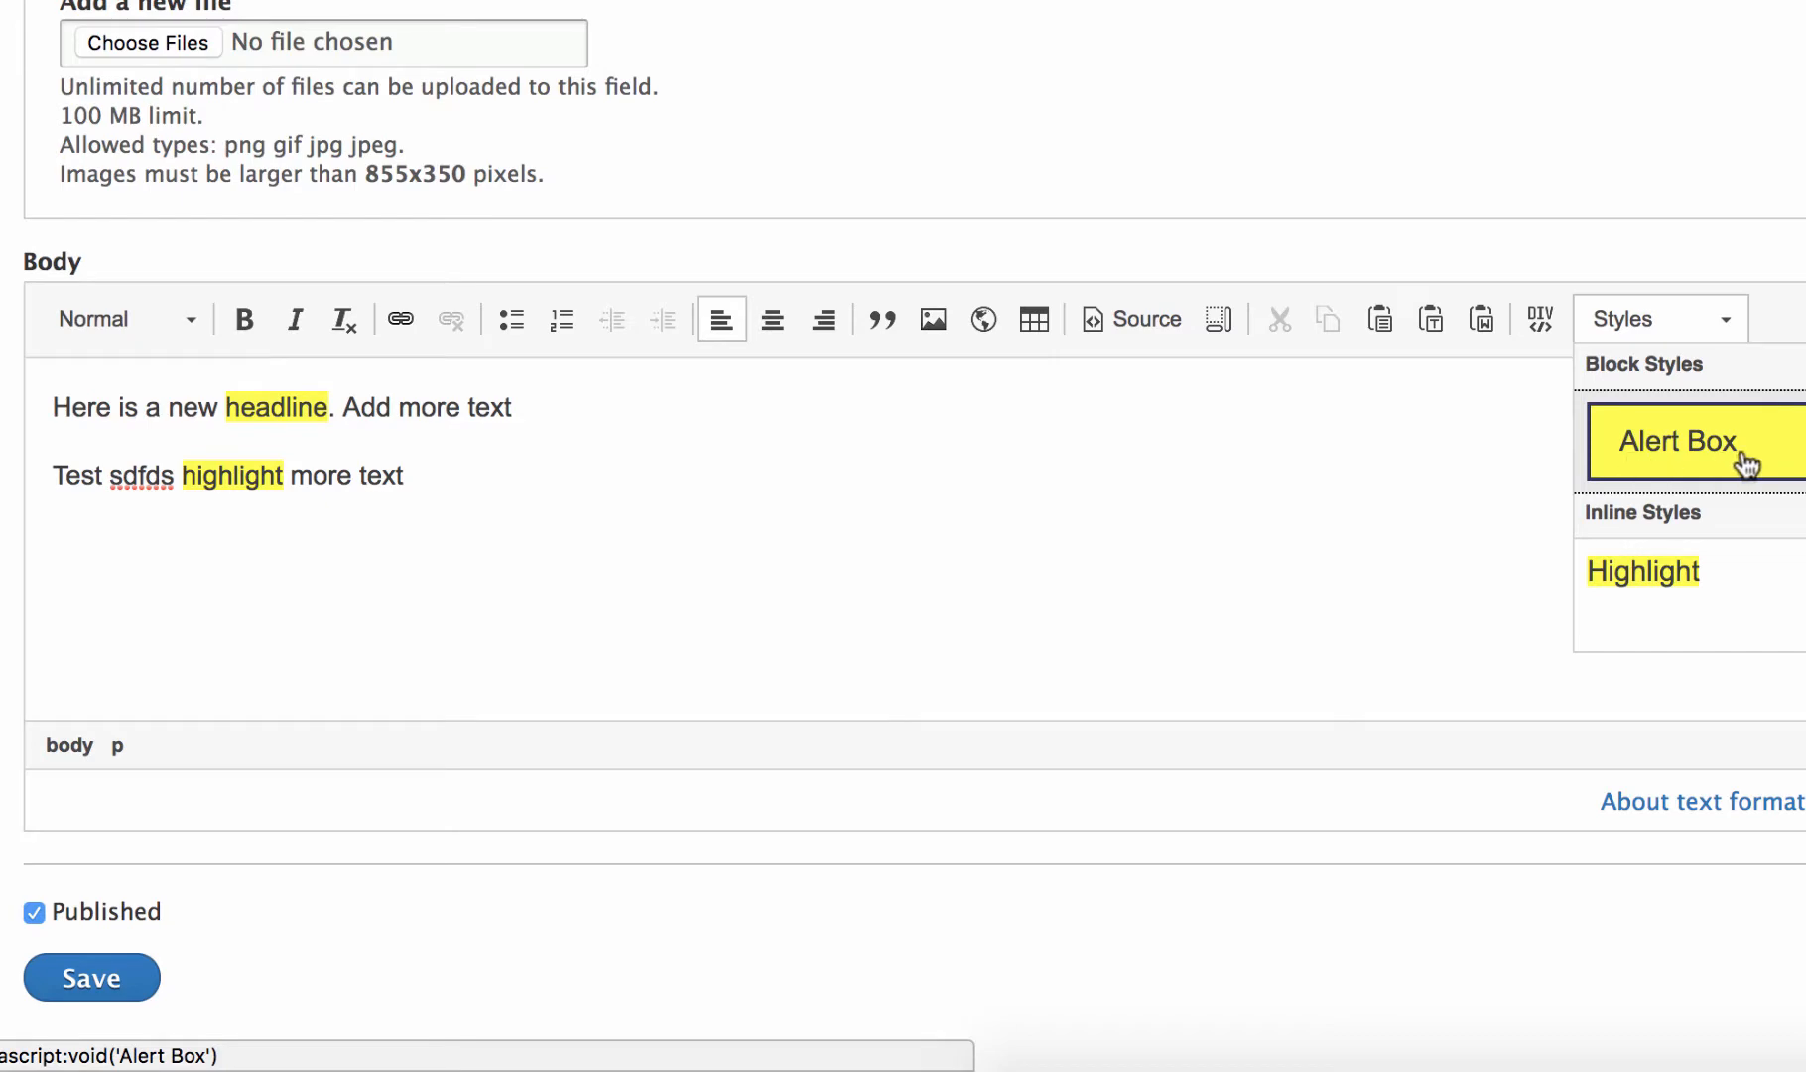
click(1378, 429)
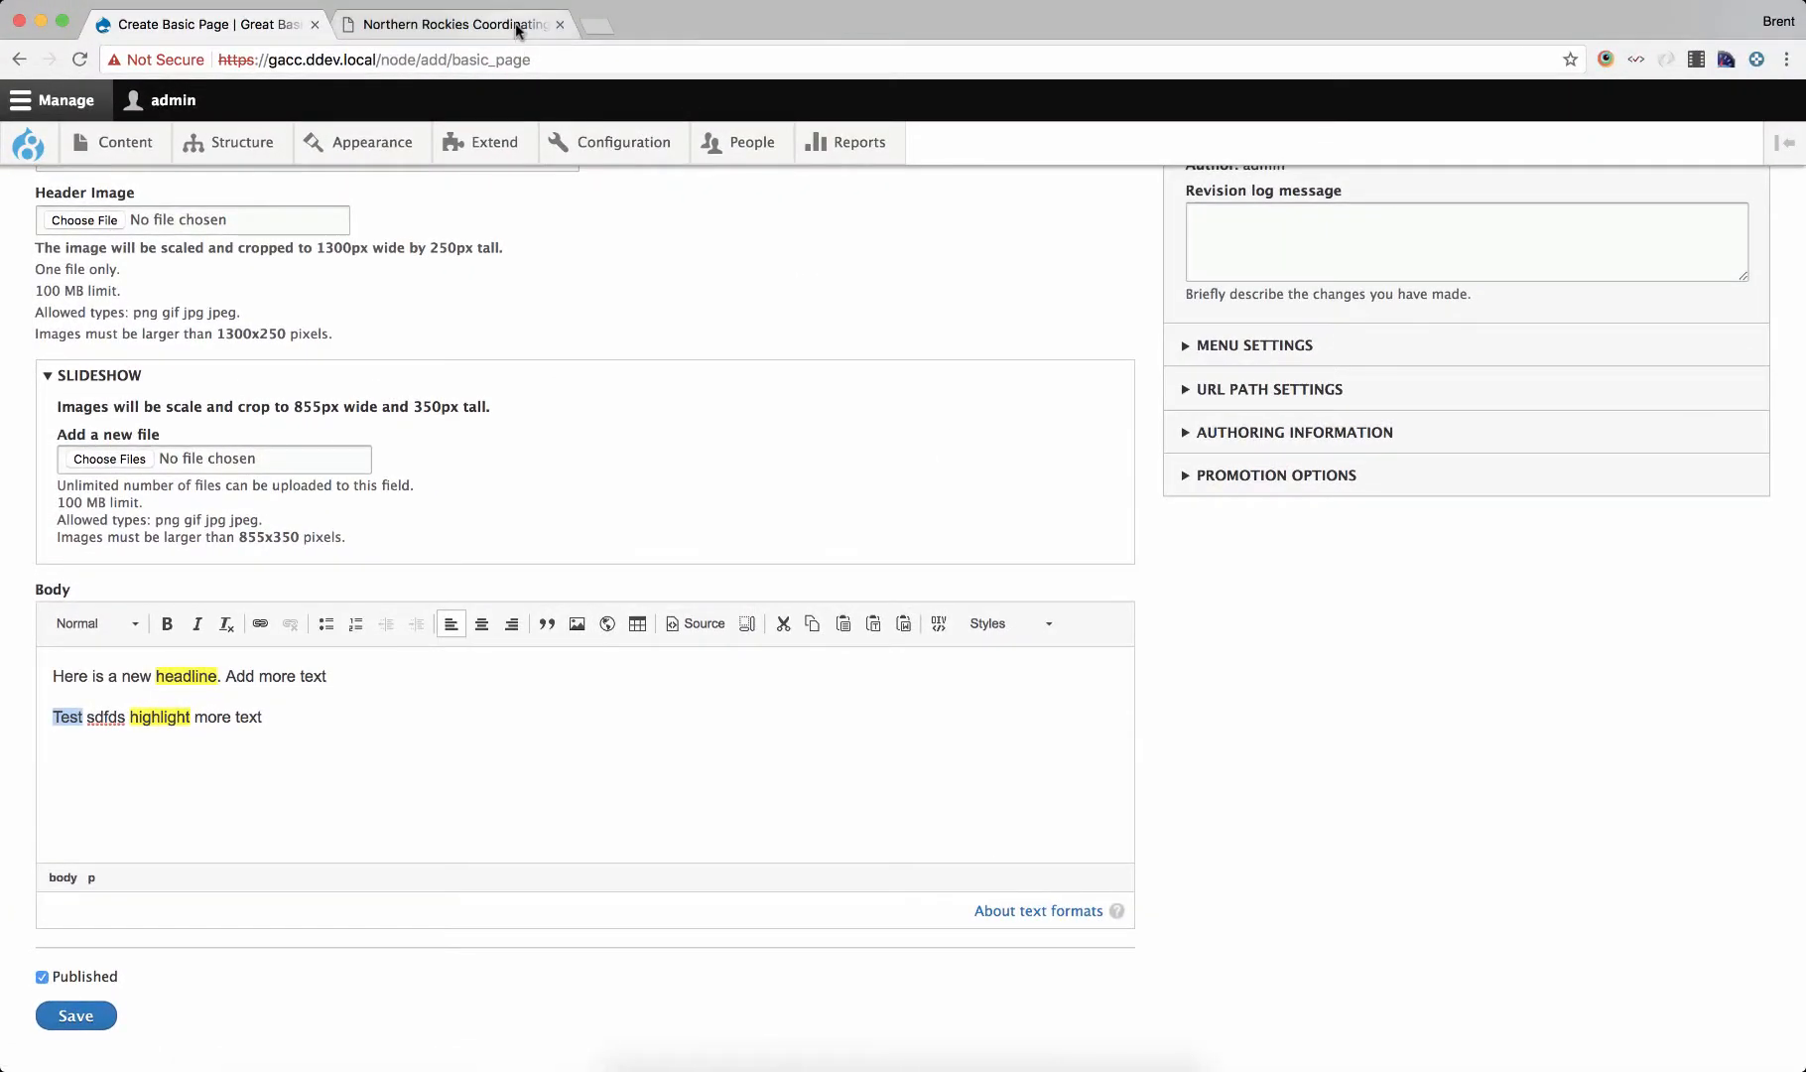
- View the NRCC Contracting for Fire page as a reference and clear all text from the new page's Body field
click(516, 30)
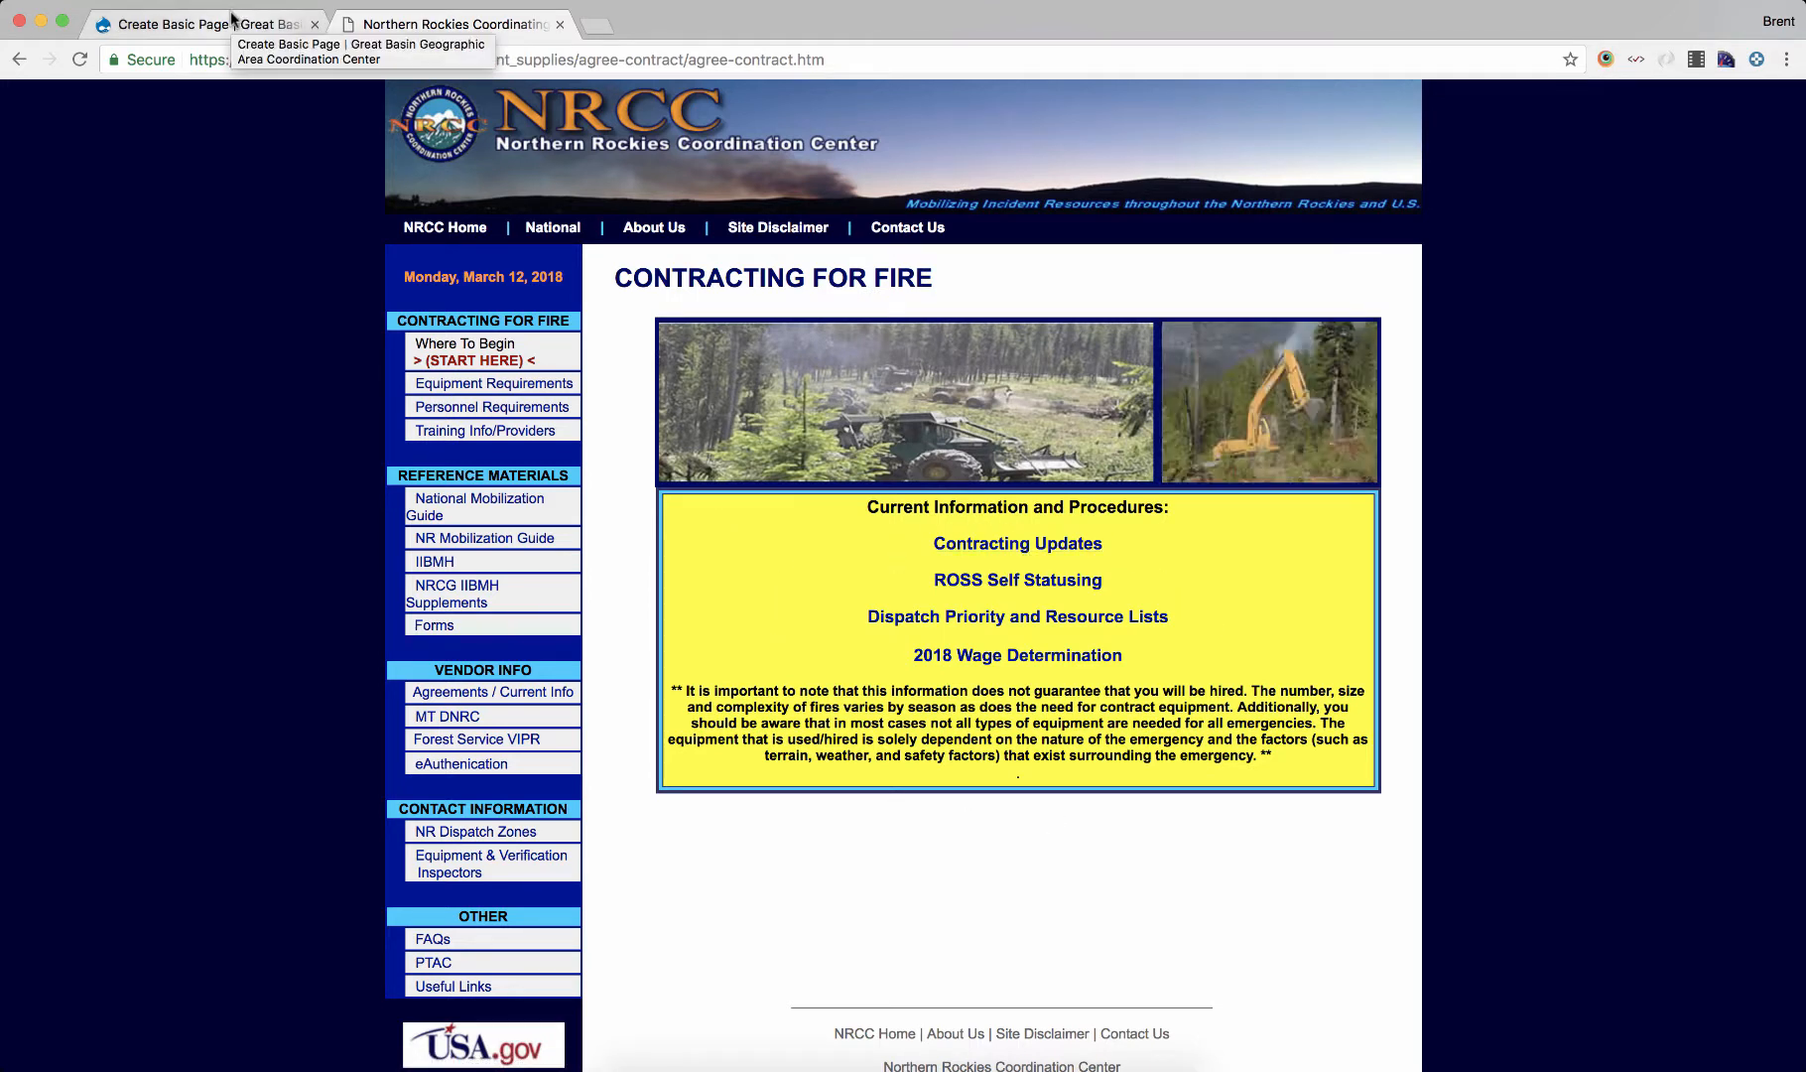
click(228, 23)
click(330, 737)
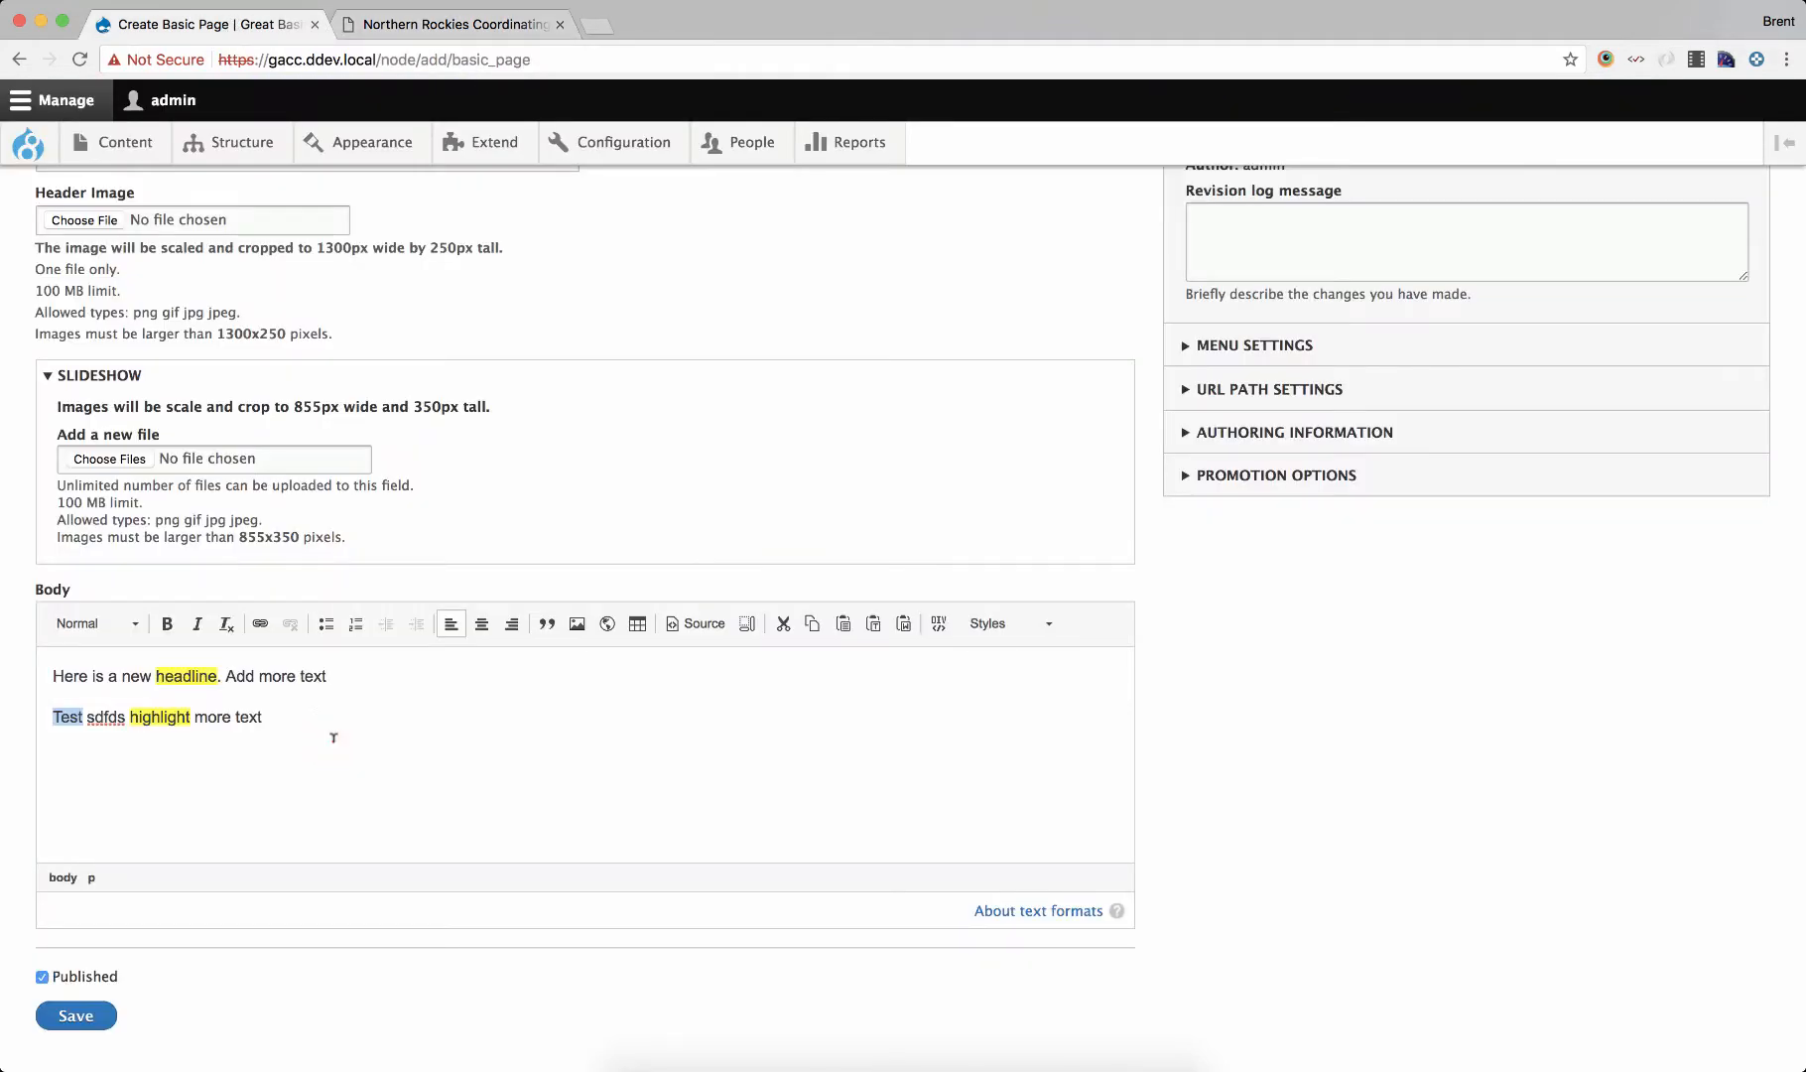
key(super+a)
key(BackSpace)
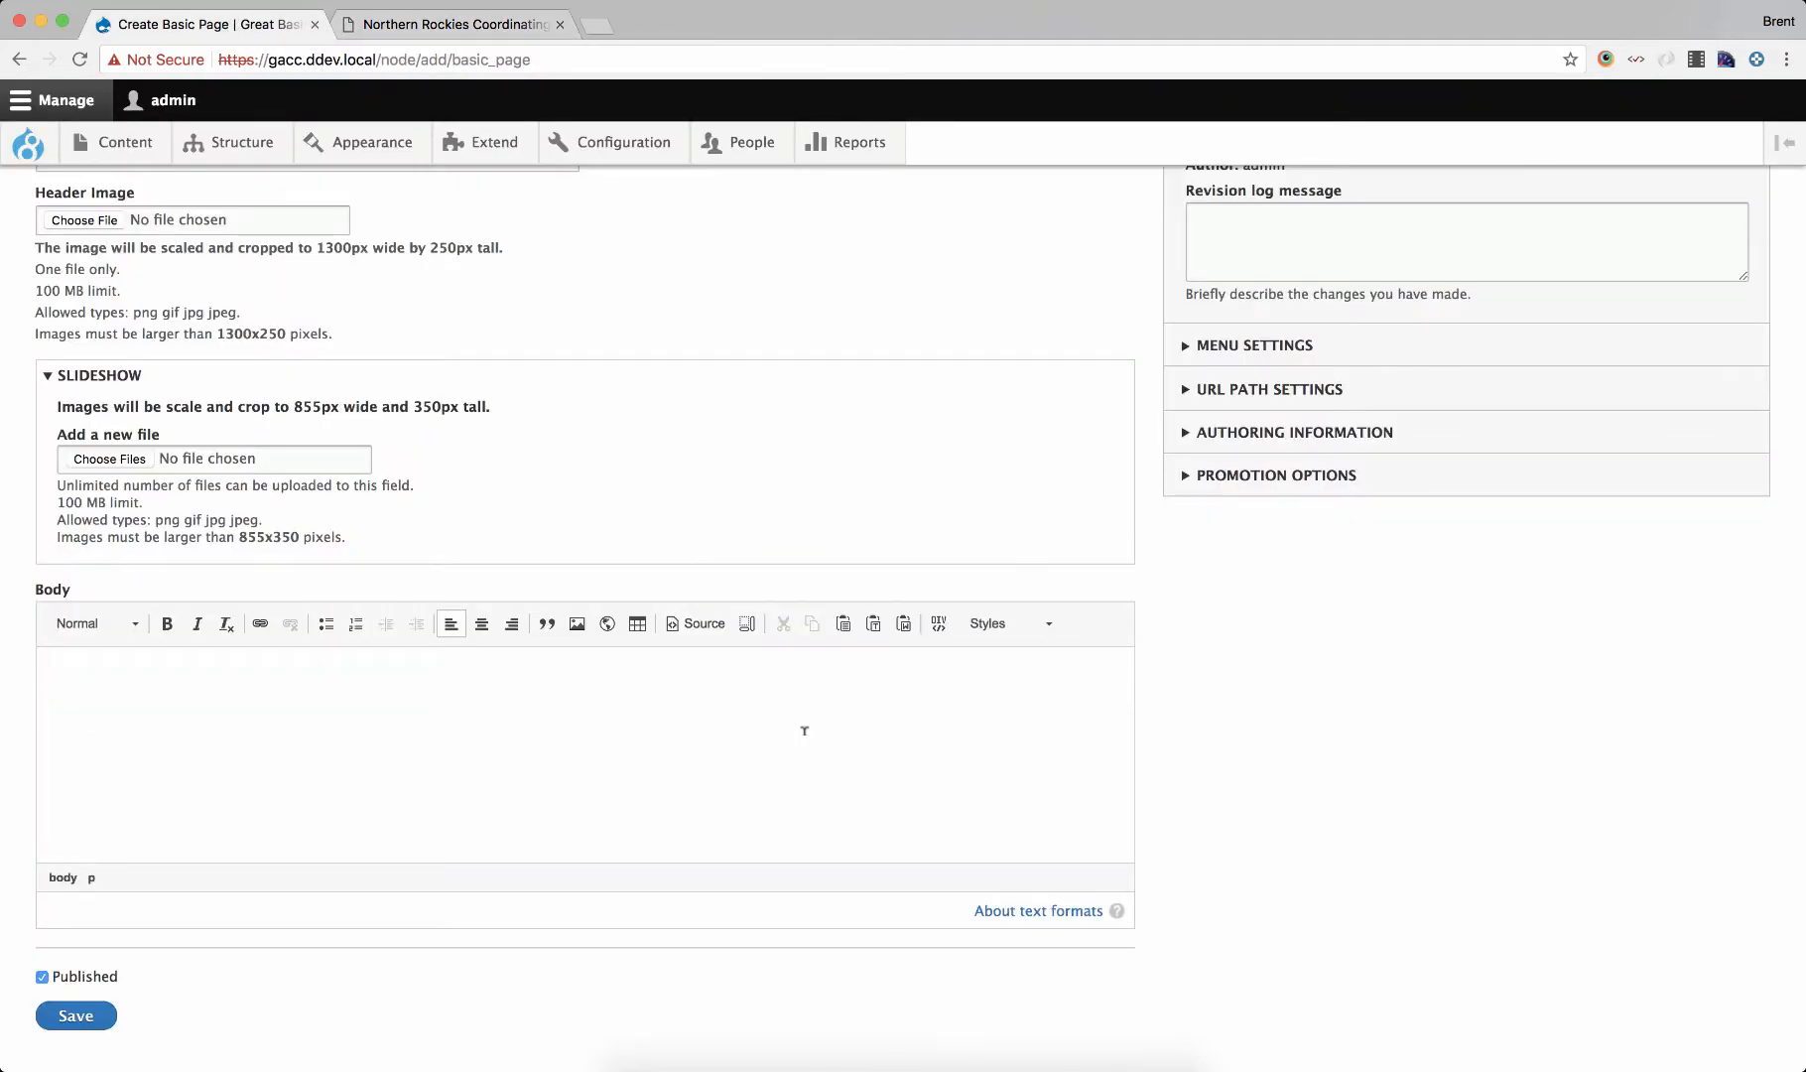
- Copy the yellow box's text, from "Current Information and Procedures:" through the closing note, from the NRCC page into the empty Body field
click(464, 20)
click(464, 14)
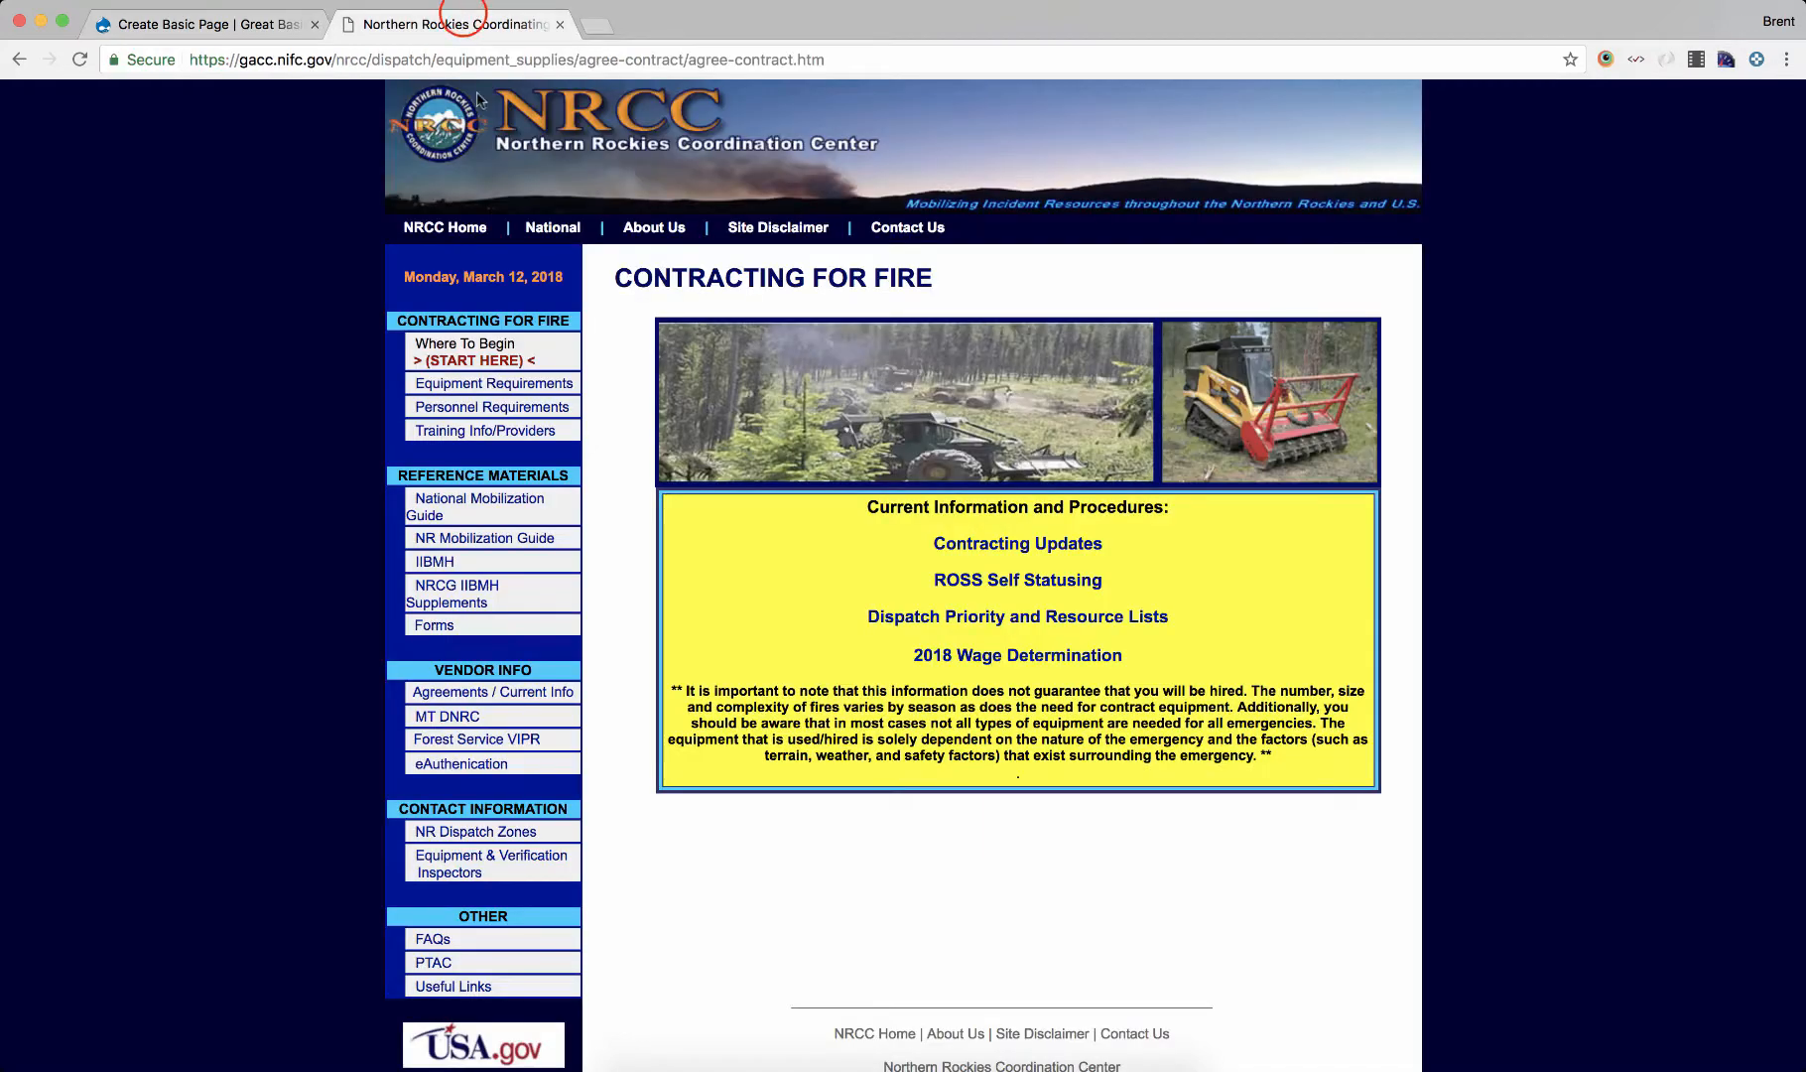
click(1281, 760)
drag(1275, 777, 866, 504)
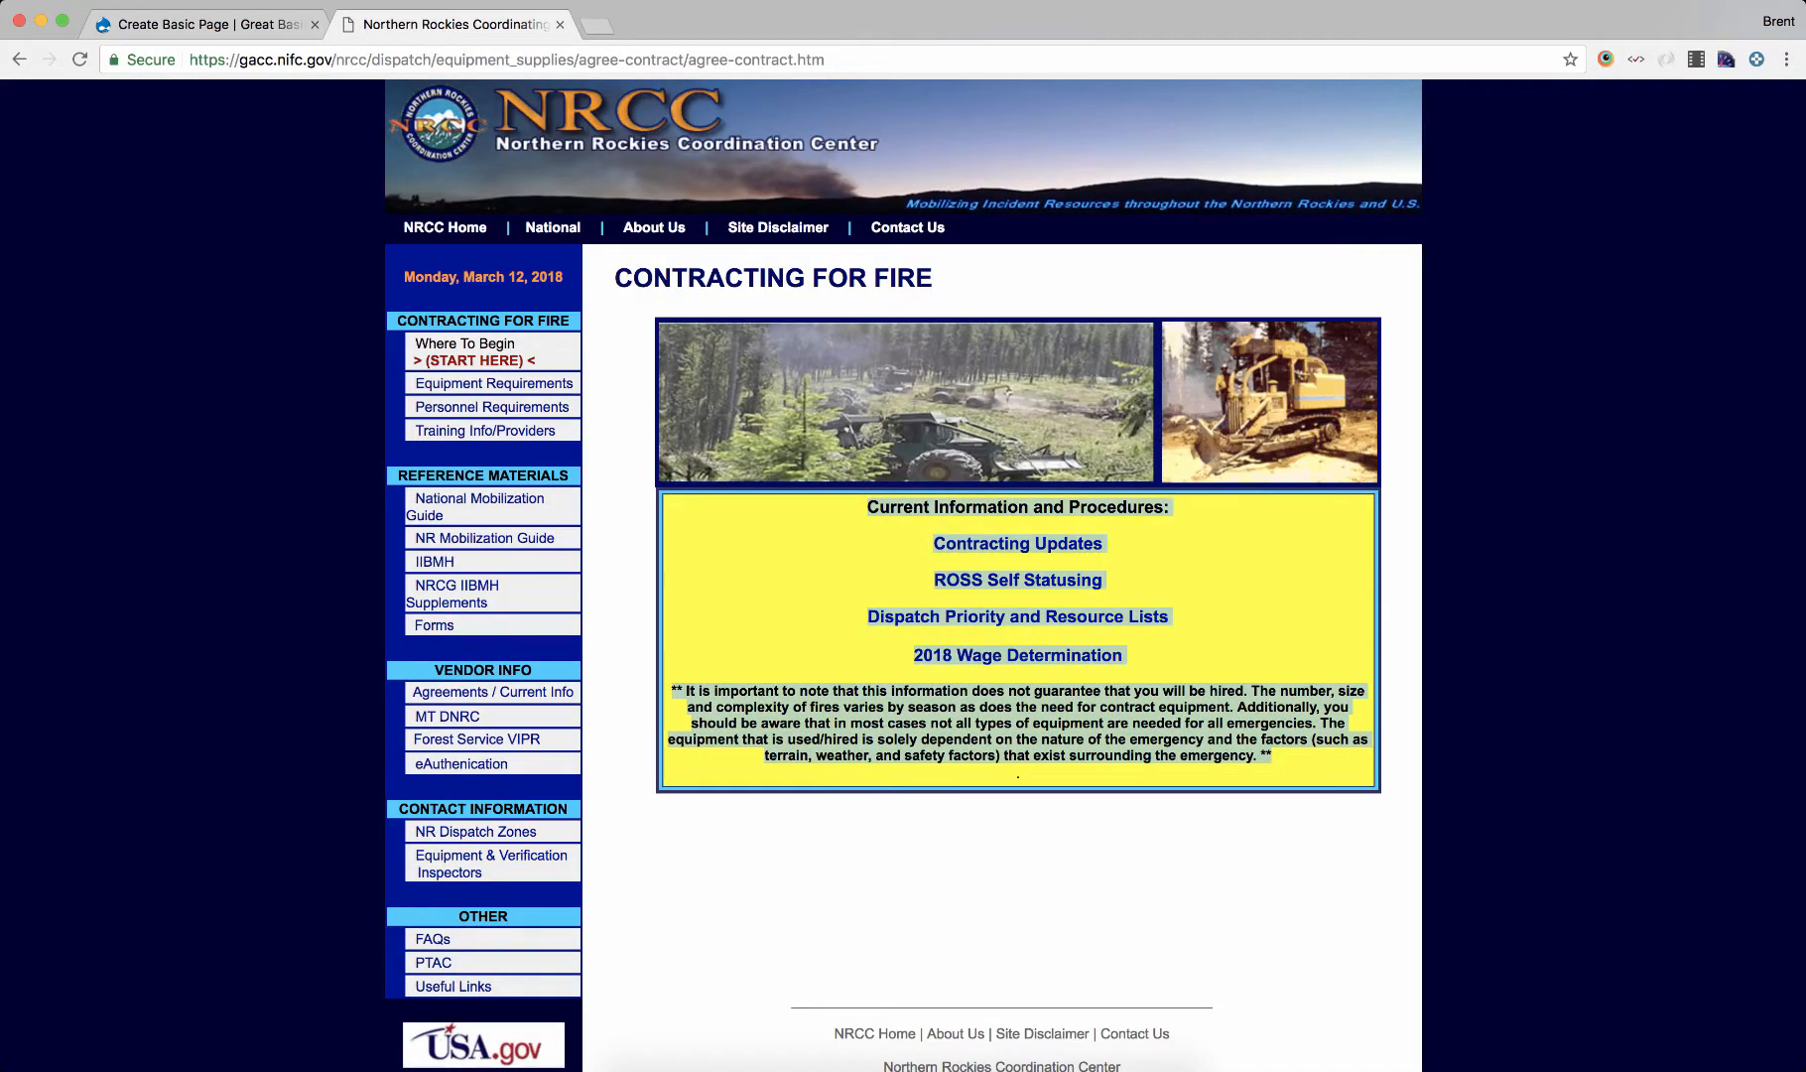
click(252, 20)
click(521, 686)
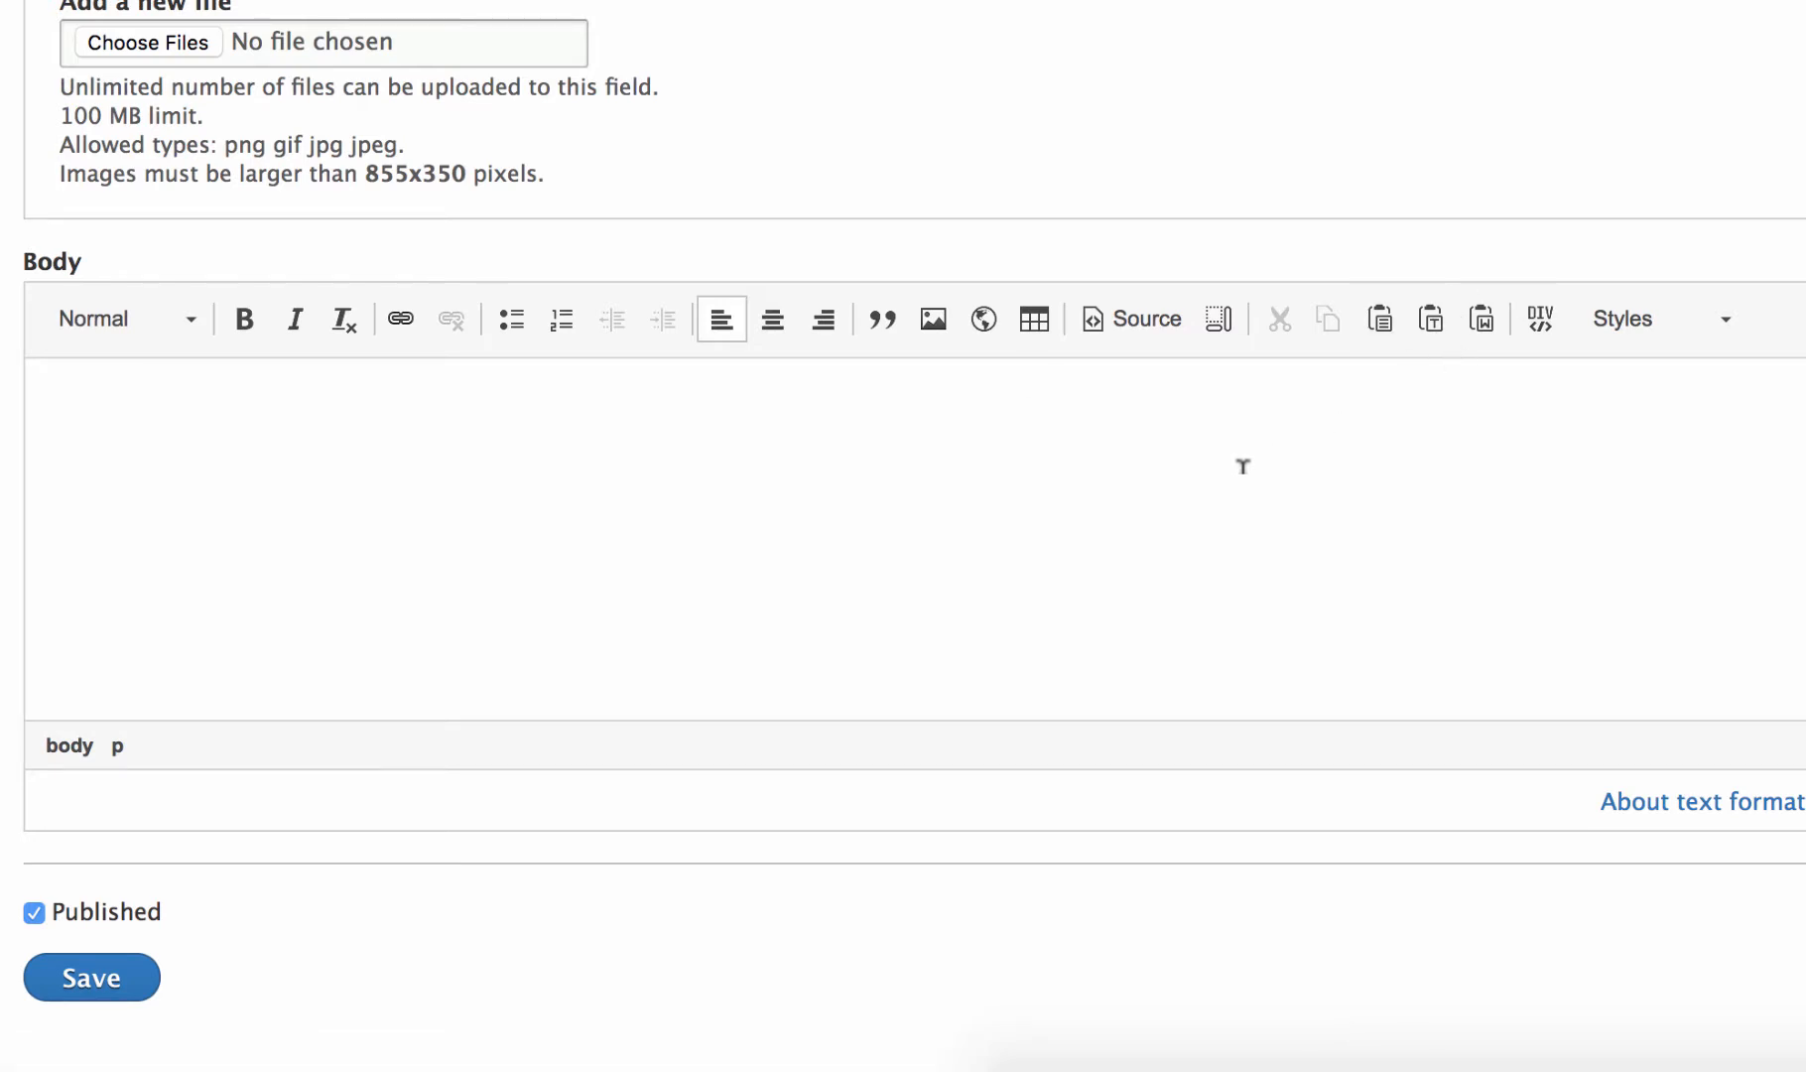
text(Current Information and Procedures: Contracting Updates ROSS Self Statusing Dispatch Priority and Resource Lists 2018 Wage Determination ** It is important to note that this information does not guarantee that you will be hired. The number, size and complexity of fires varies by season and so does the need for contract equipment. Additionally, you should be aware that in most cases not all types of equipment are needed for all emergencies. The equipment that is used/hired is solely dependent on the nature of the emergency and the factors (such as terrain, weather, and safety factors) that exist surrounding the emergency. **)
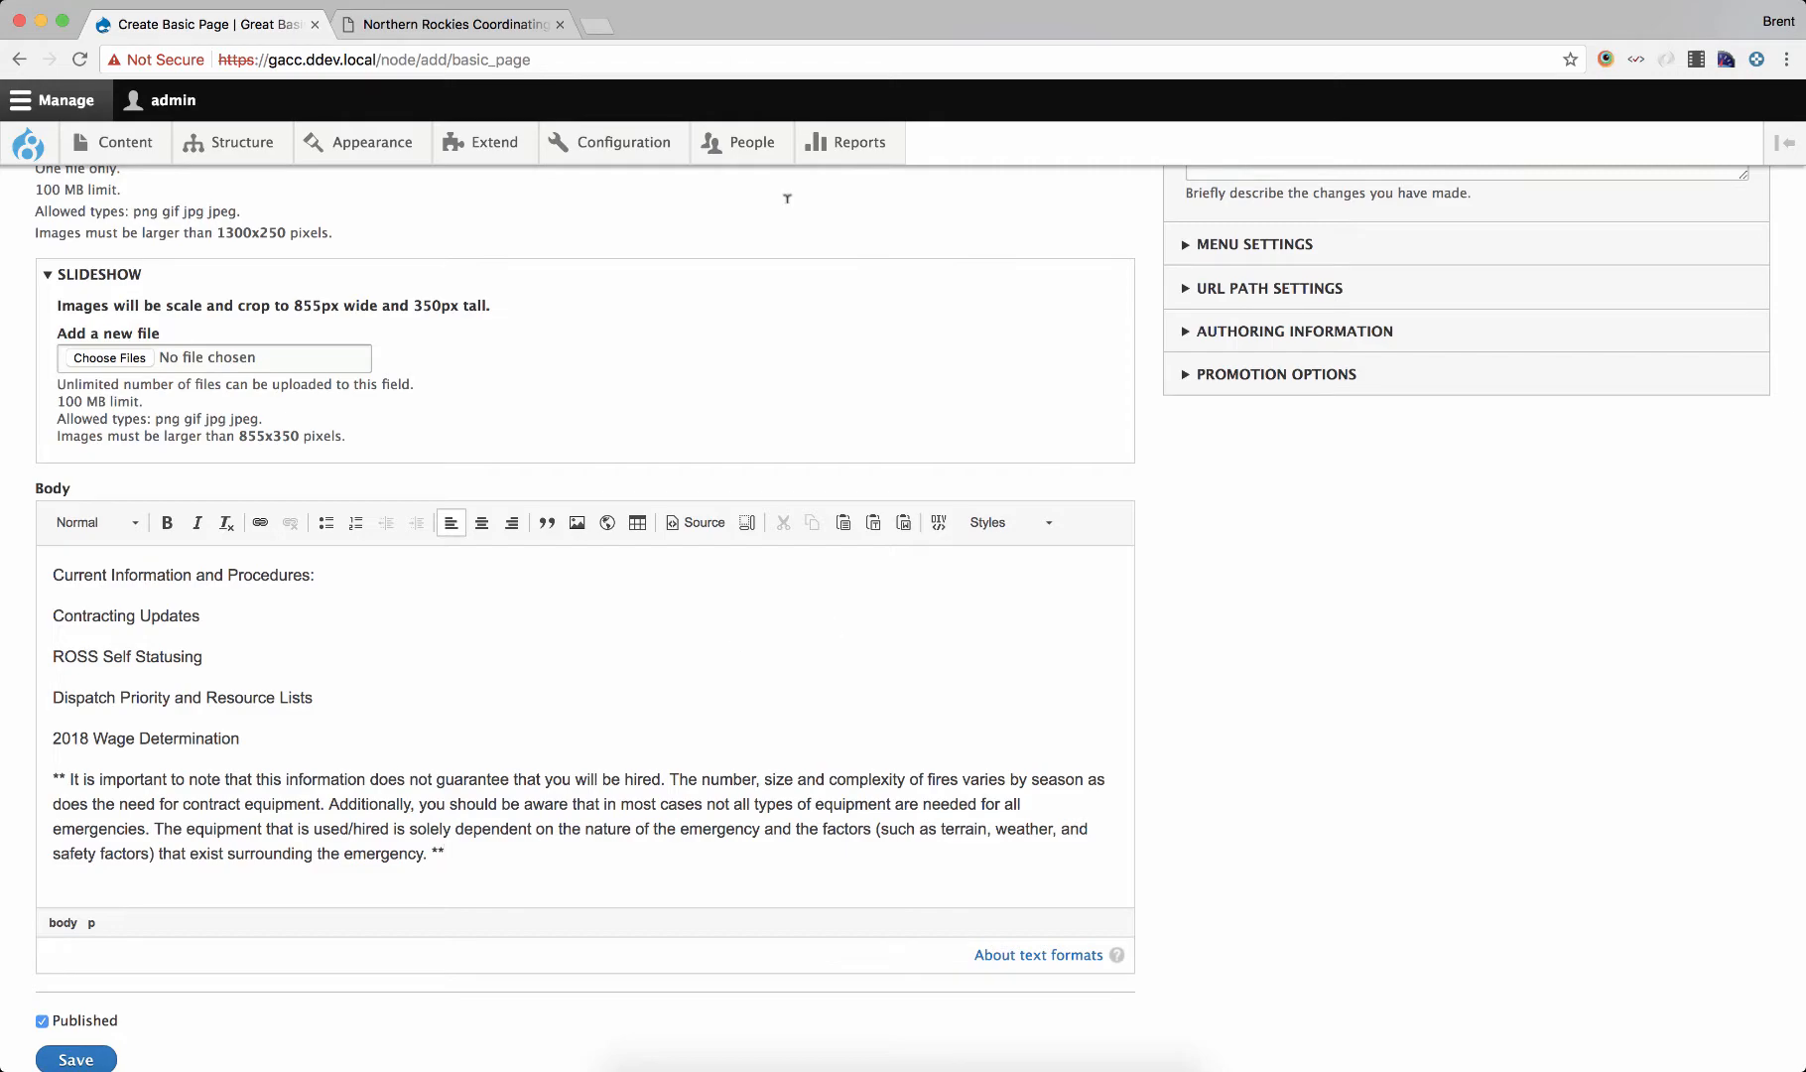
click(455, 26)
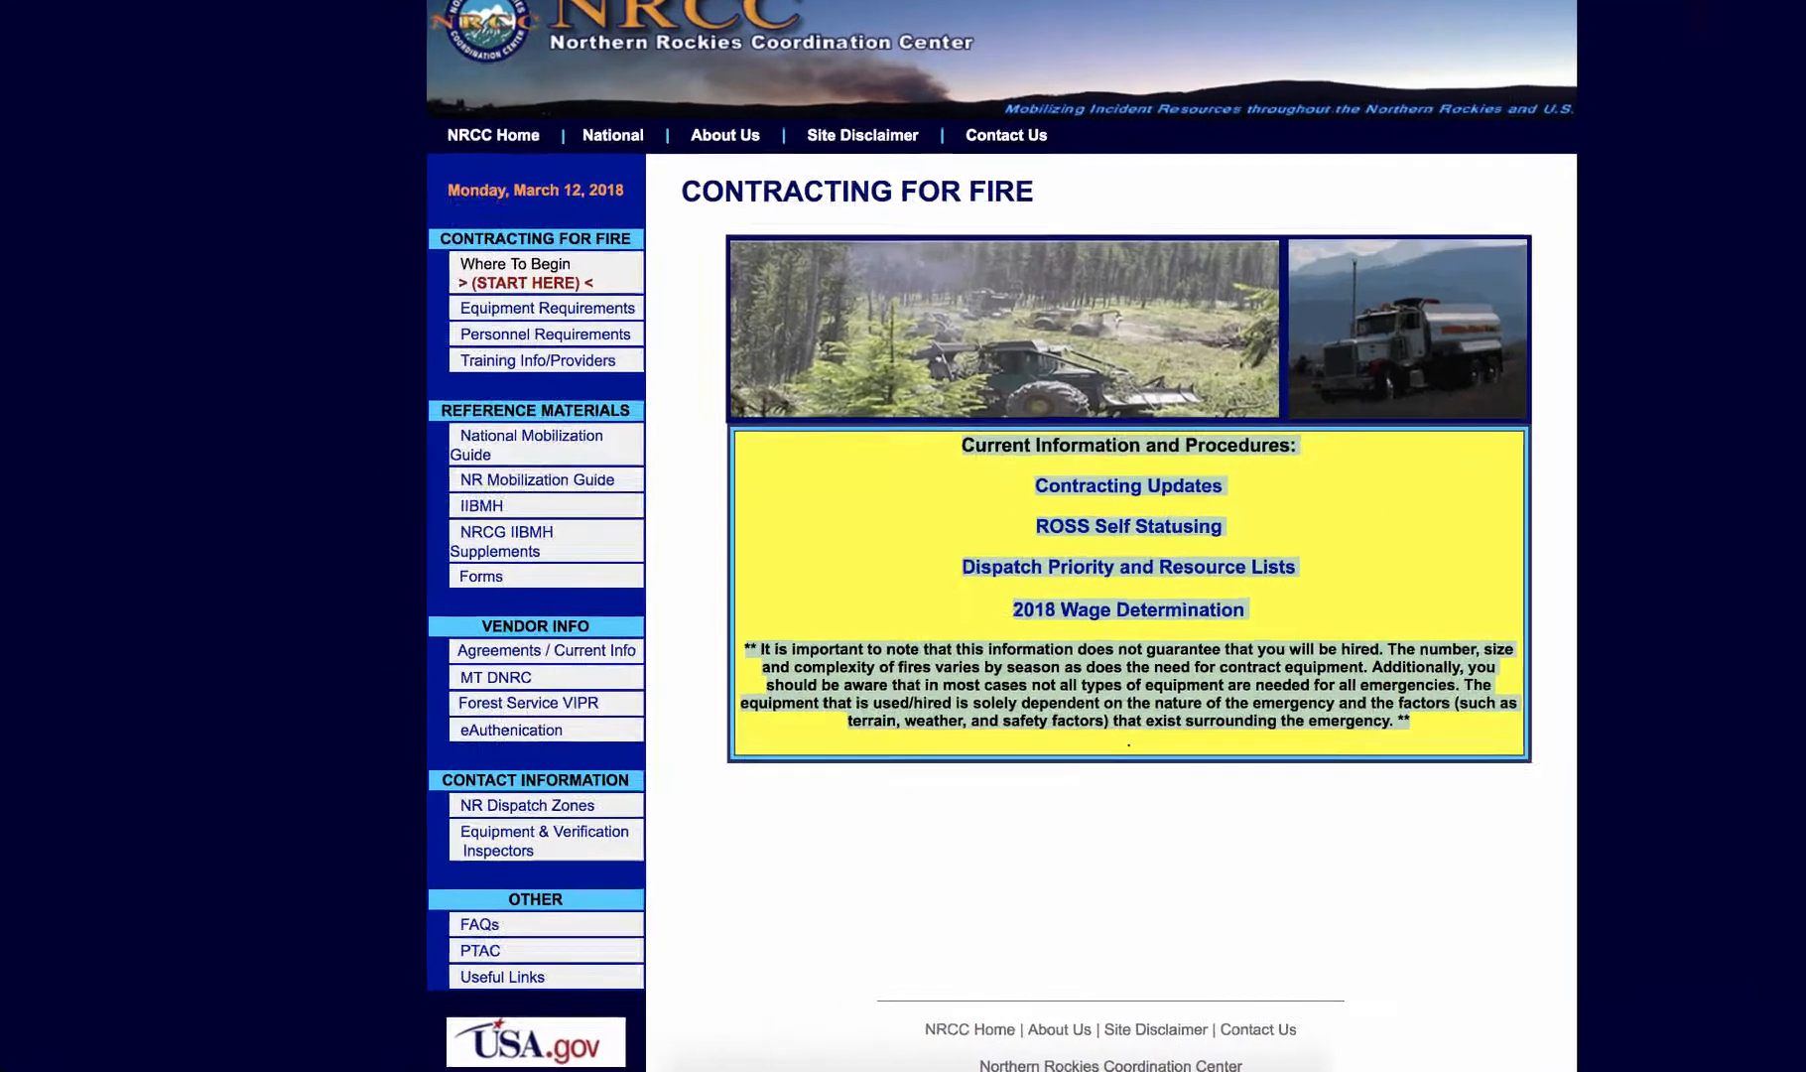
click(213, 28)
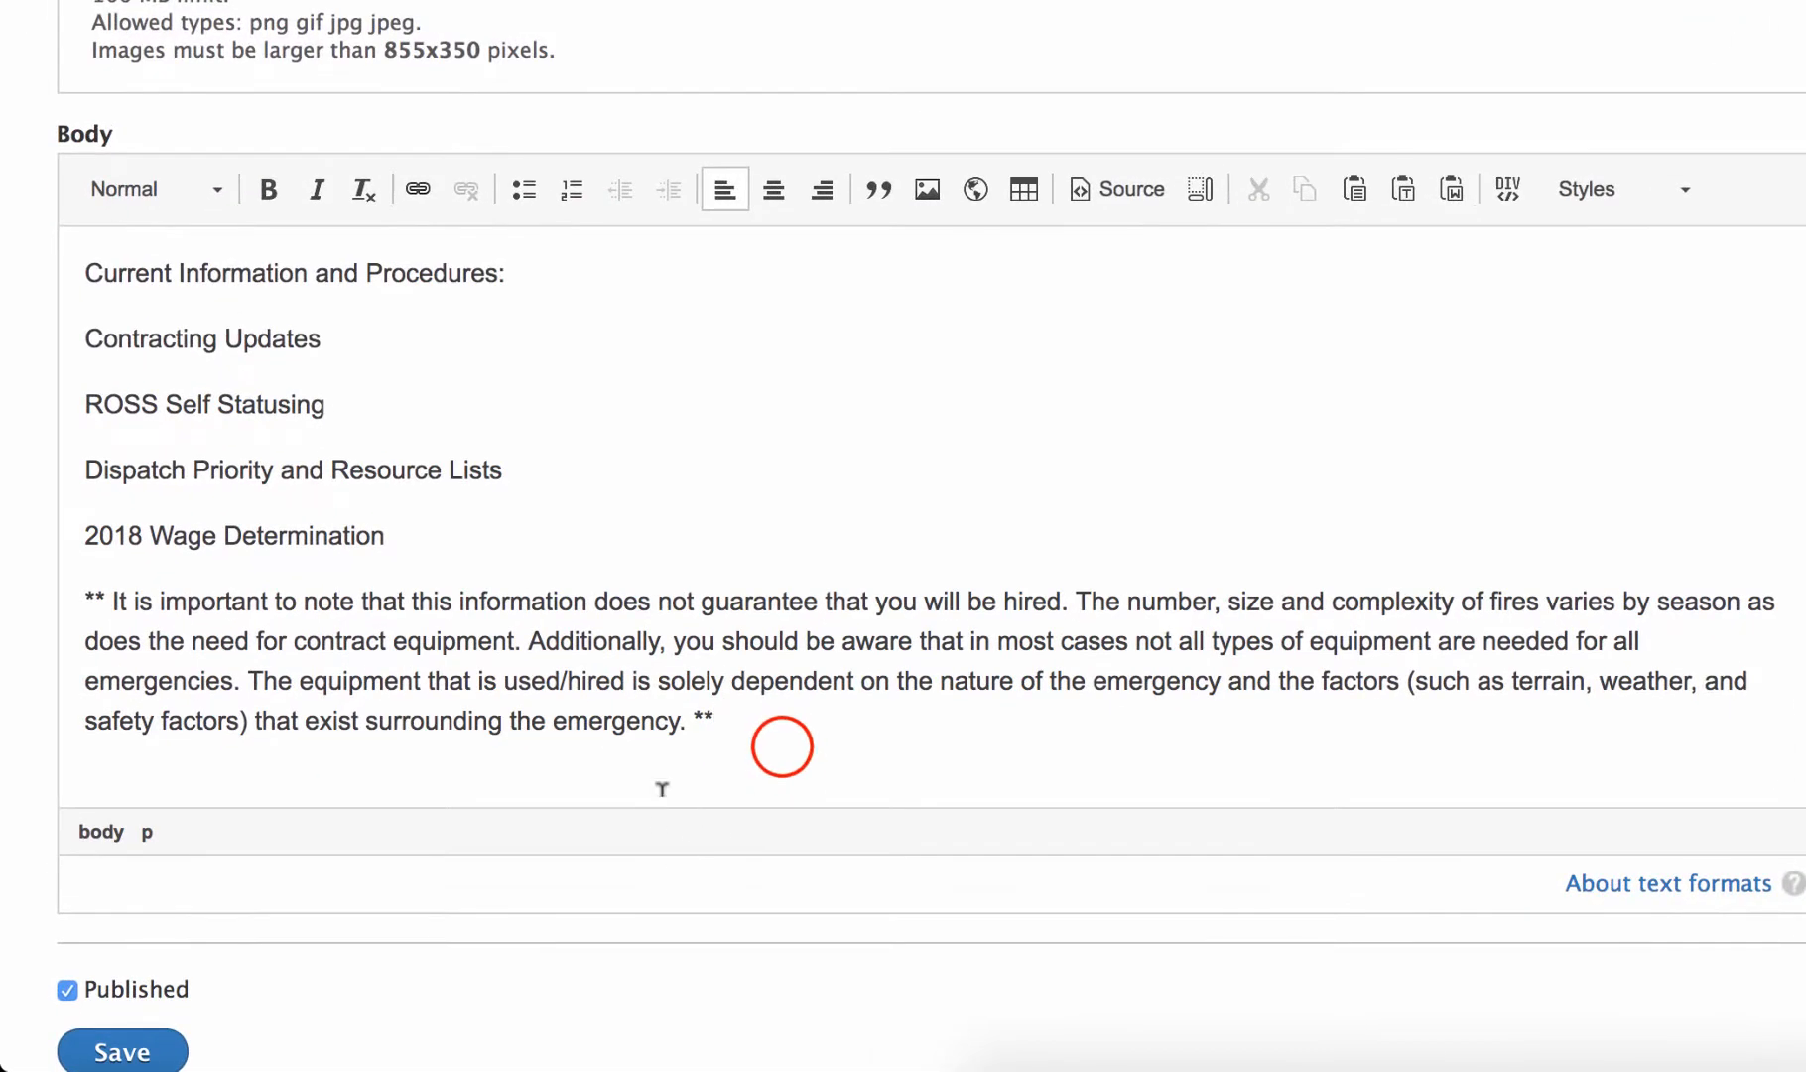
- Try the Alert Box block style directly on all the pasted paragraphs and undo it
drag(734, 731, 125, 234)
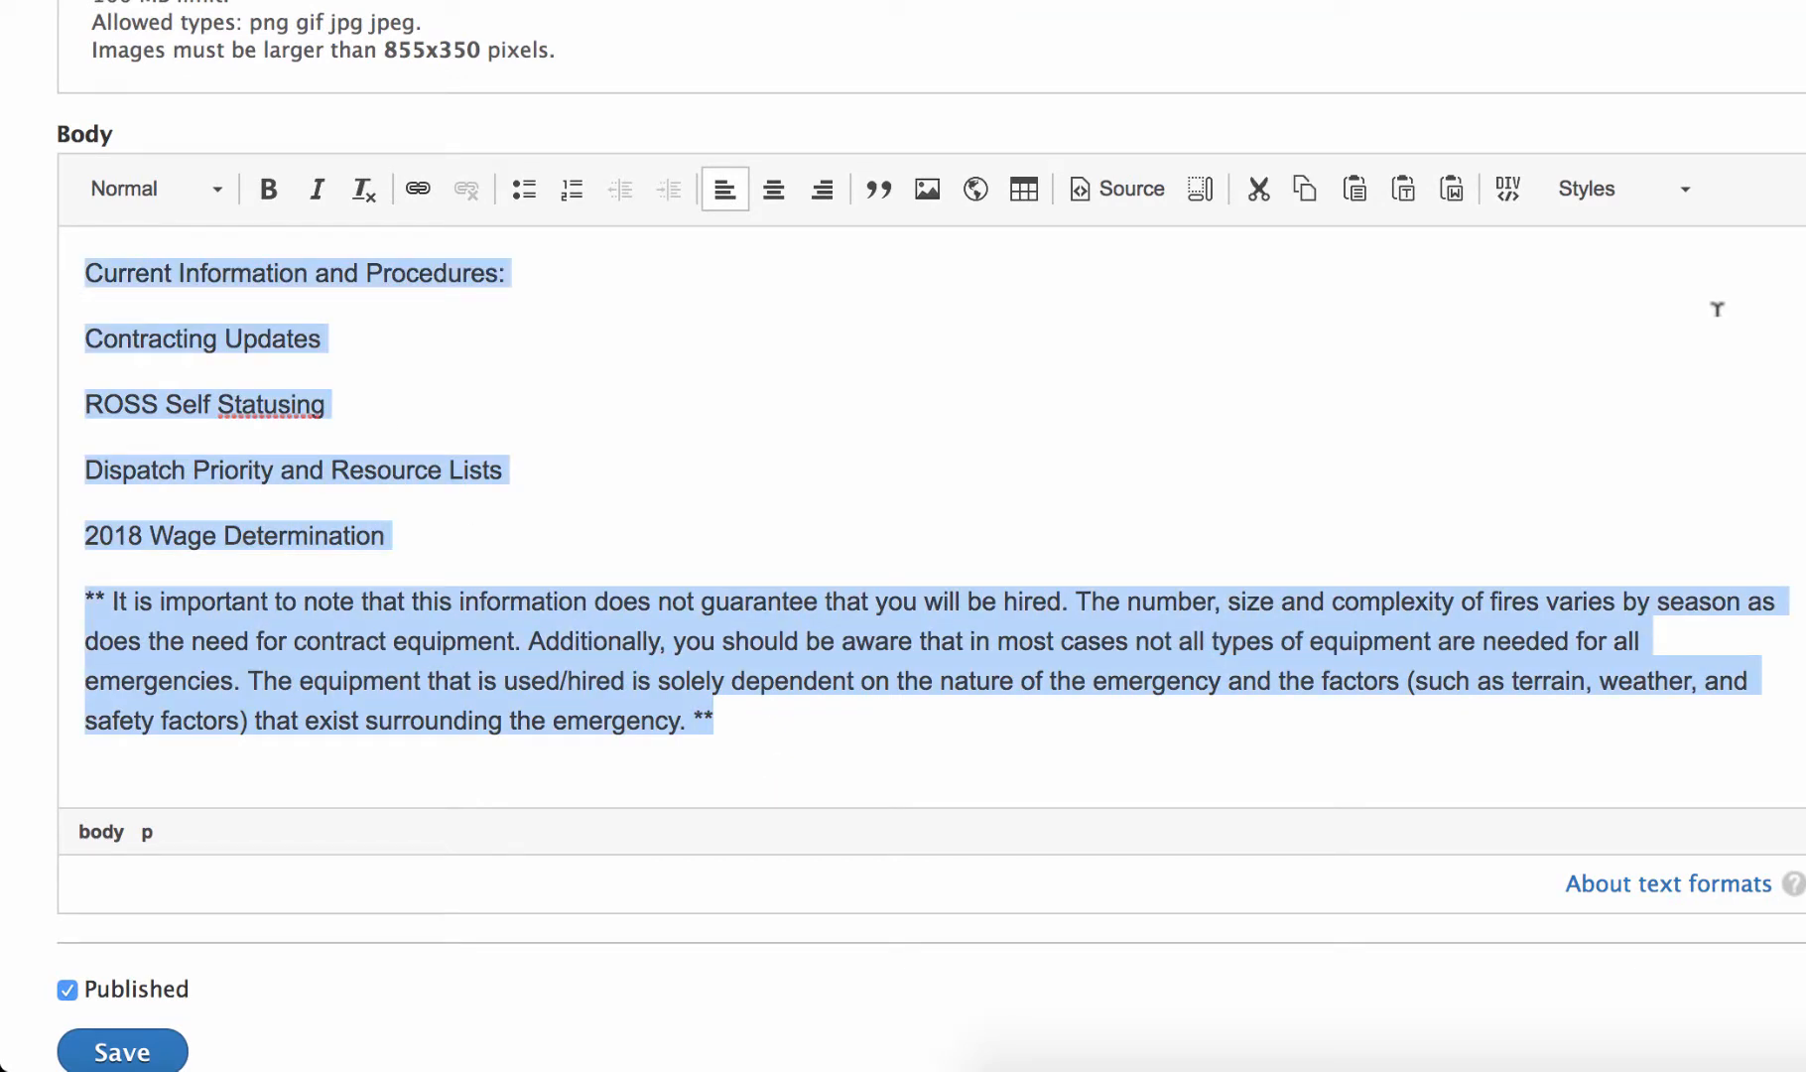
click(1649, 190)
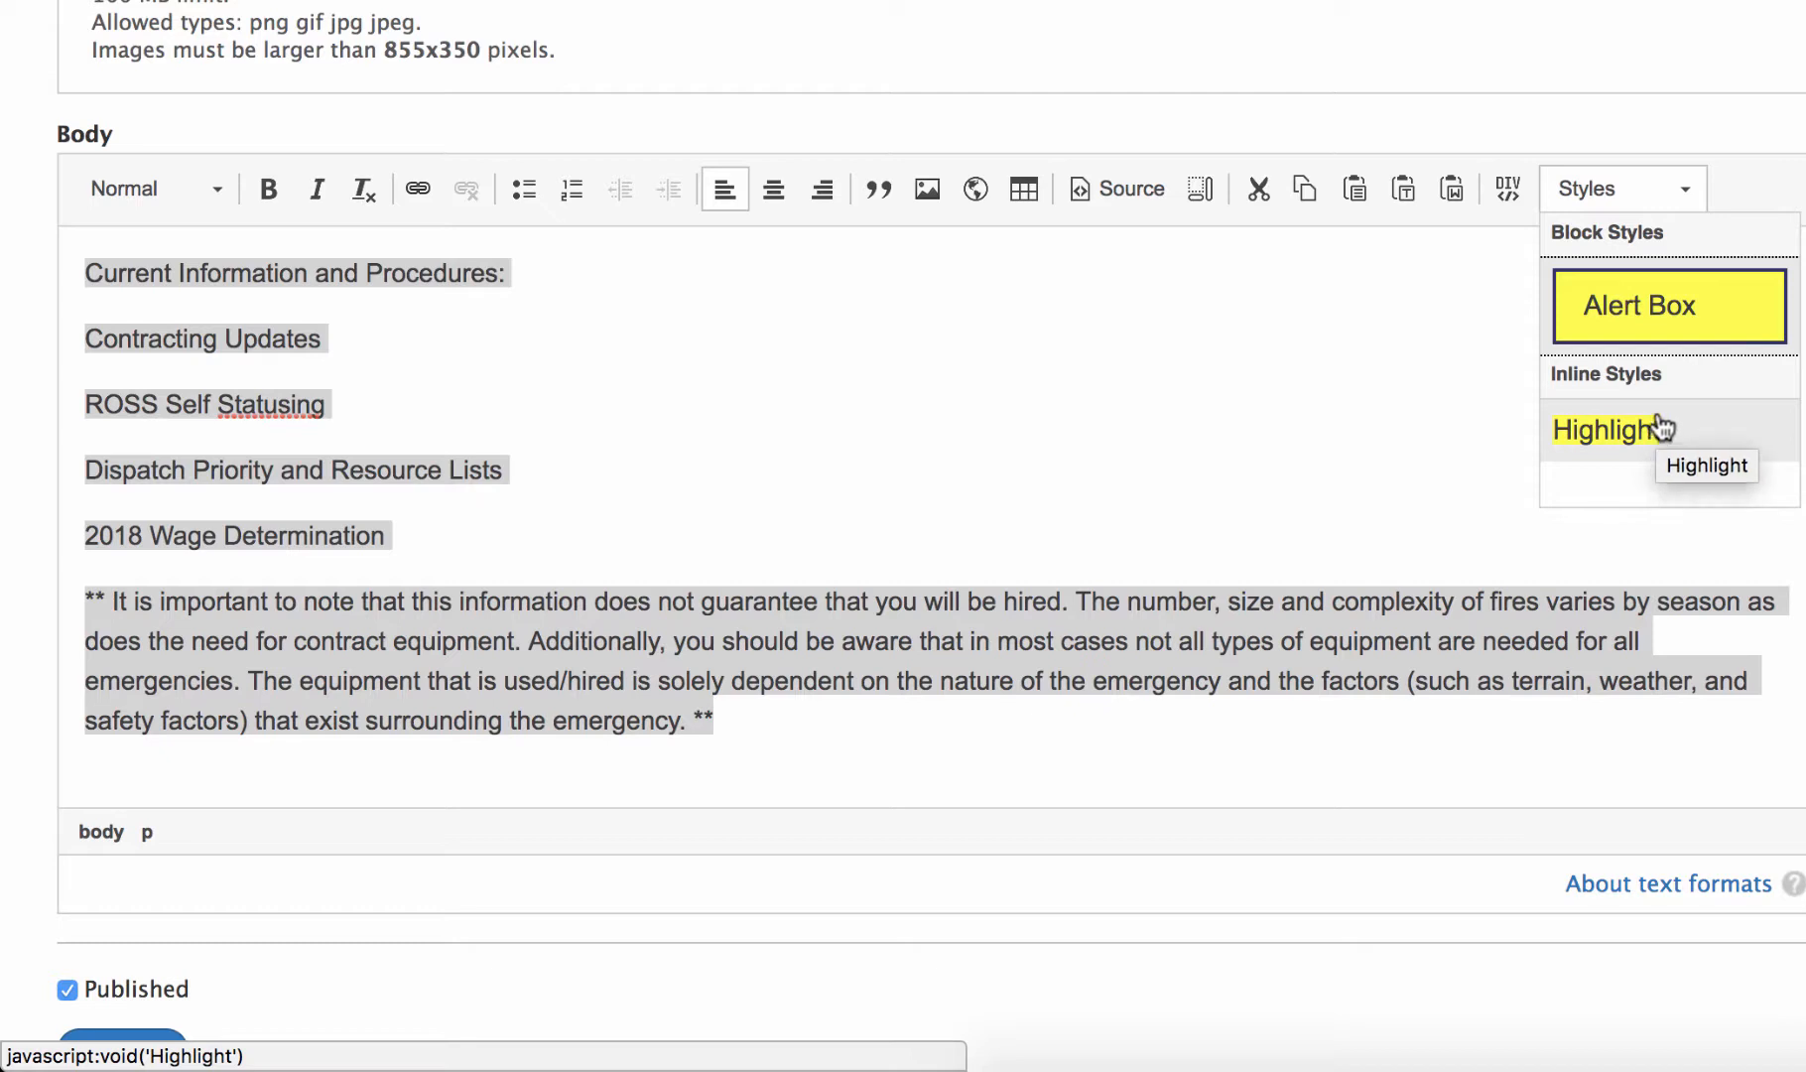
click(1675, 330)
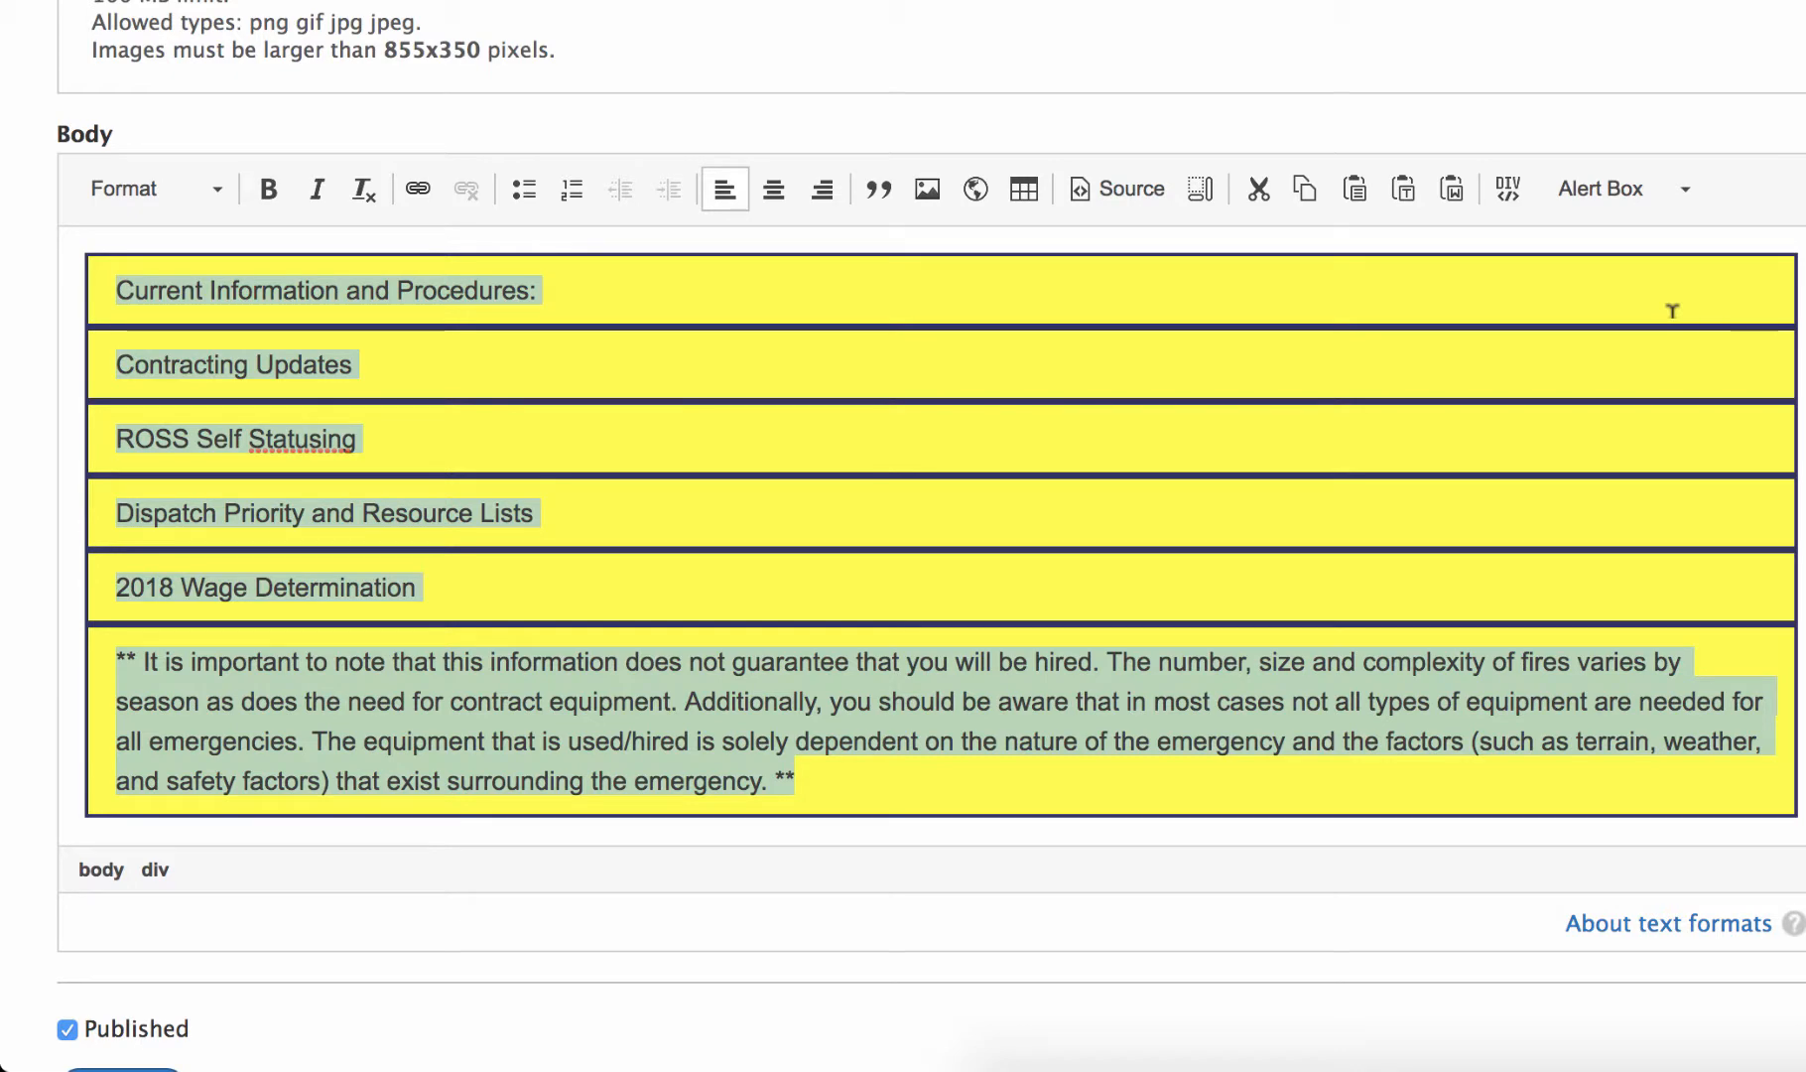
click(1491, 385)
key(super+z)
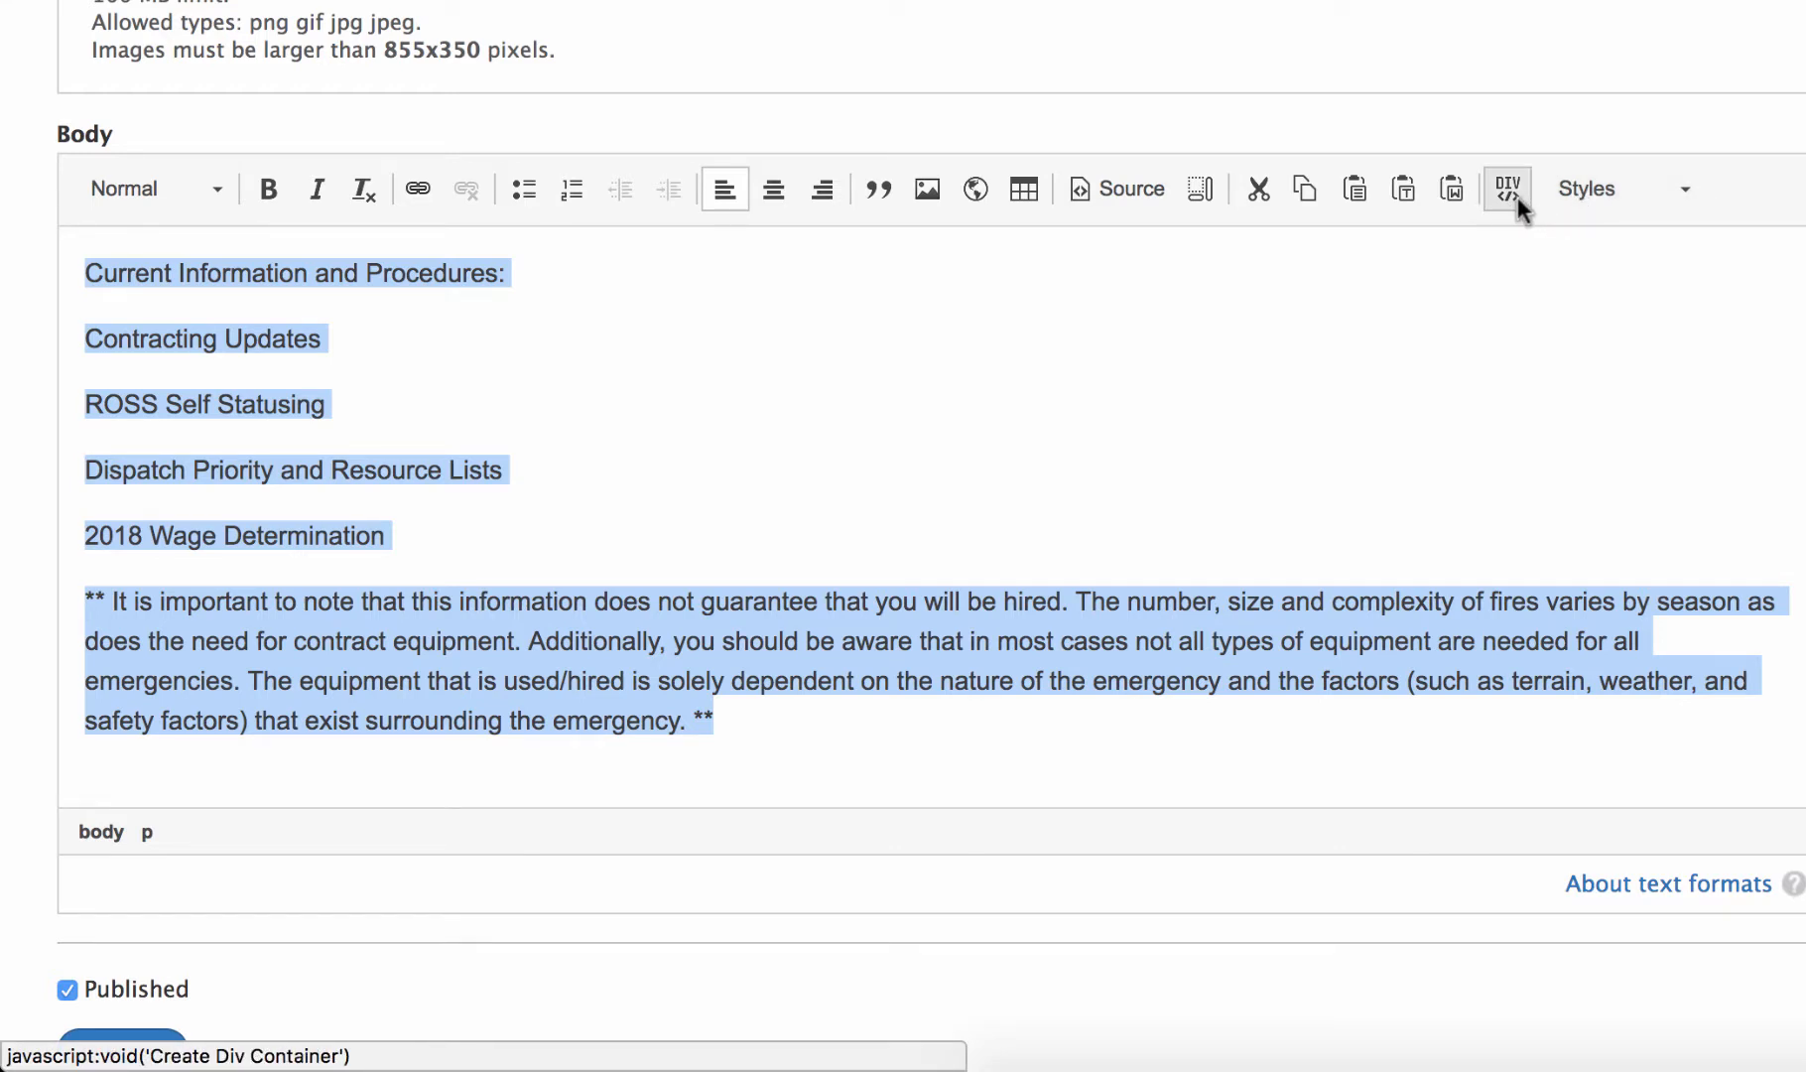
- Turn on block outlines in the Body editor and look over how the pasted text is divided into paragraphs
click(1190, 198)
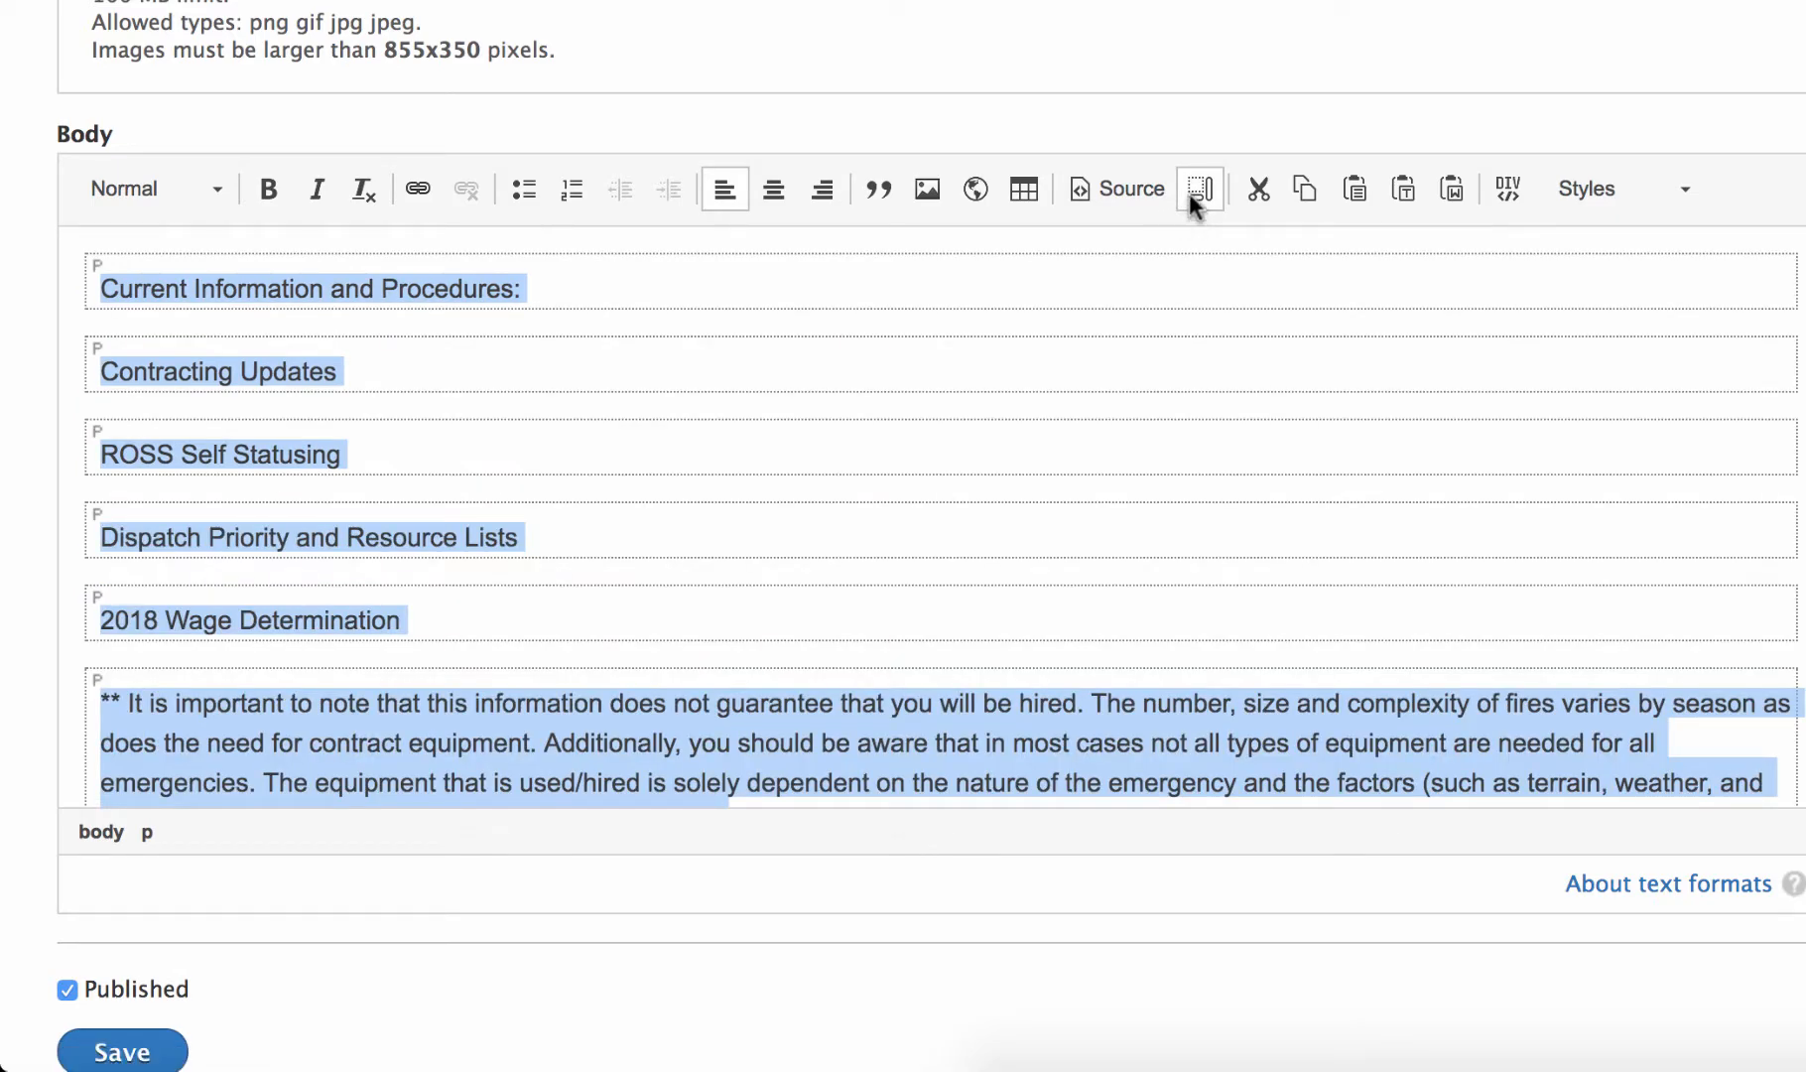
scroll(1088, 358, down, 2)
scroll(1091, 353, up, 3)
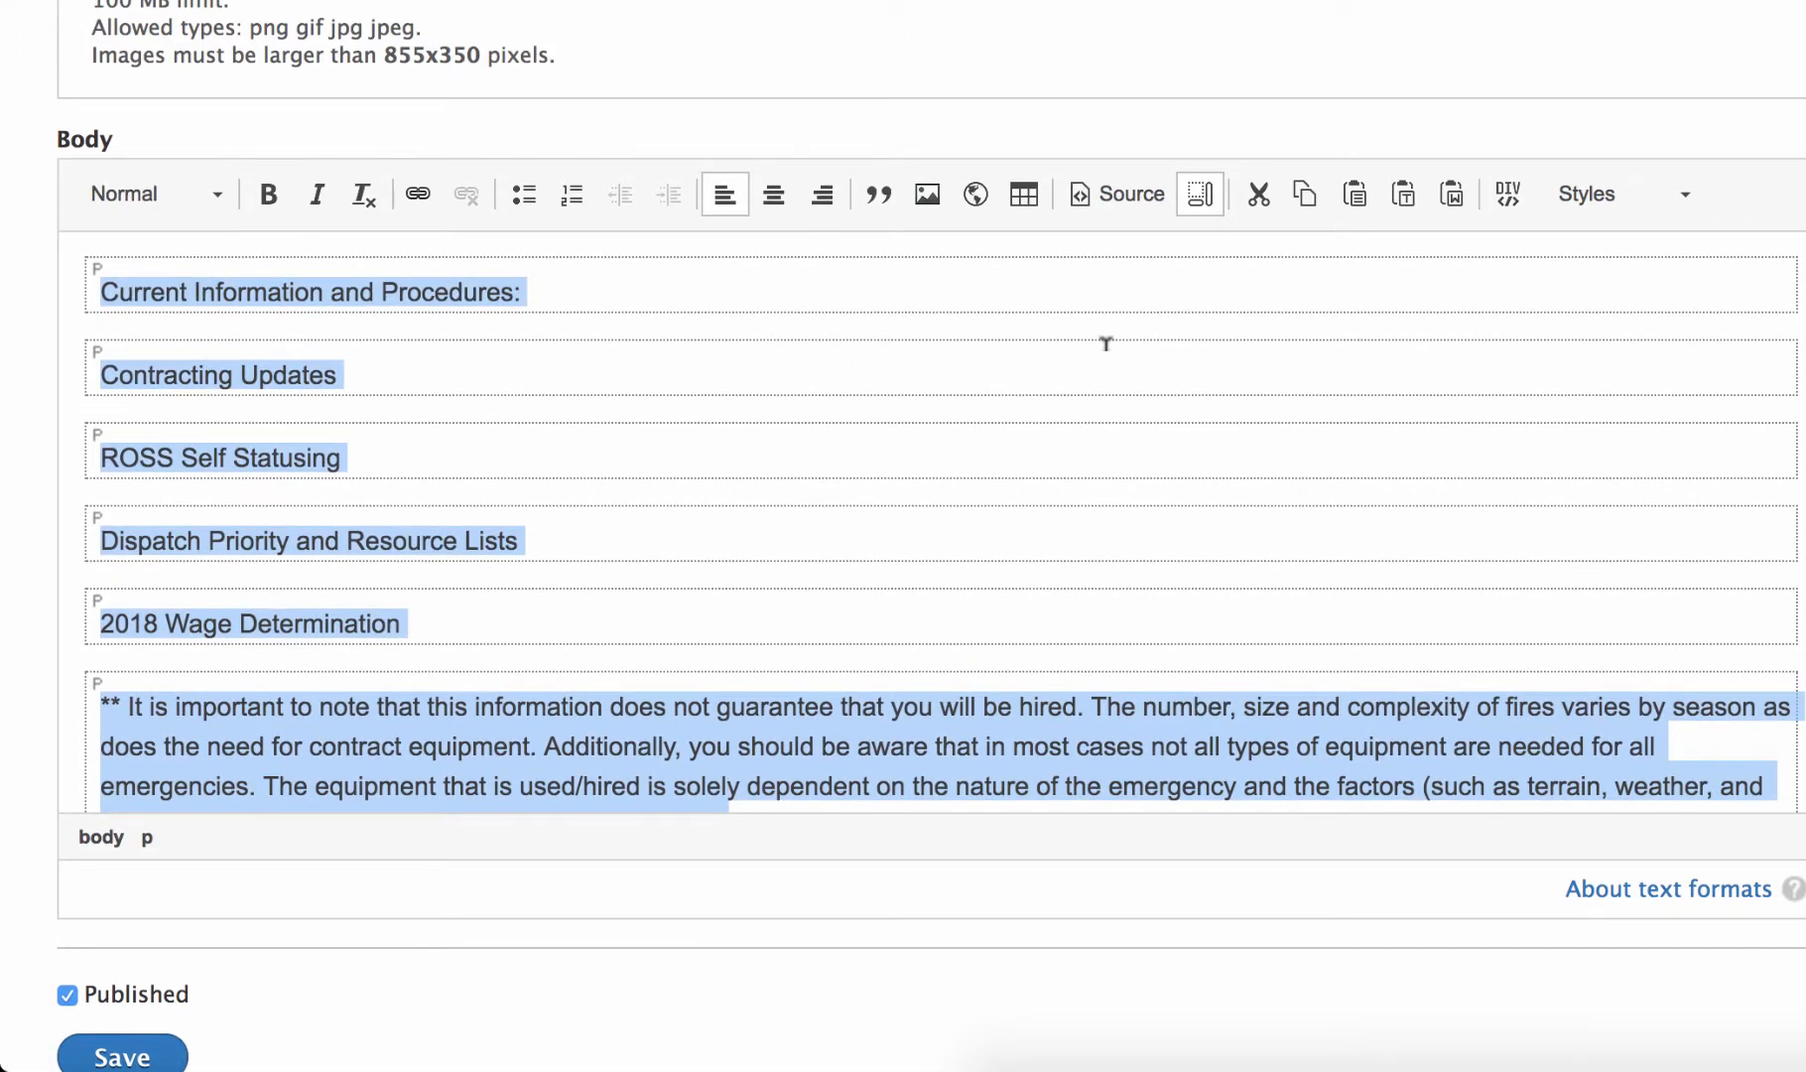
scroll(1105, 344, down, 2)
scroll(1106, 342, up, 3)
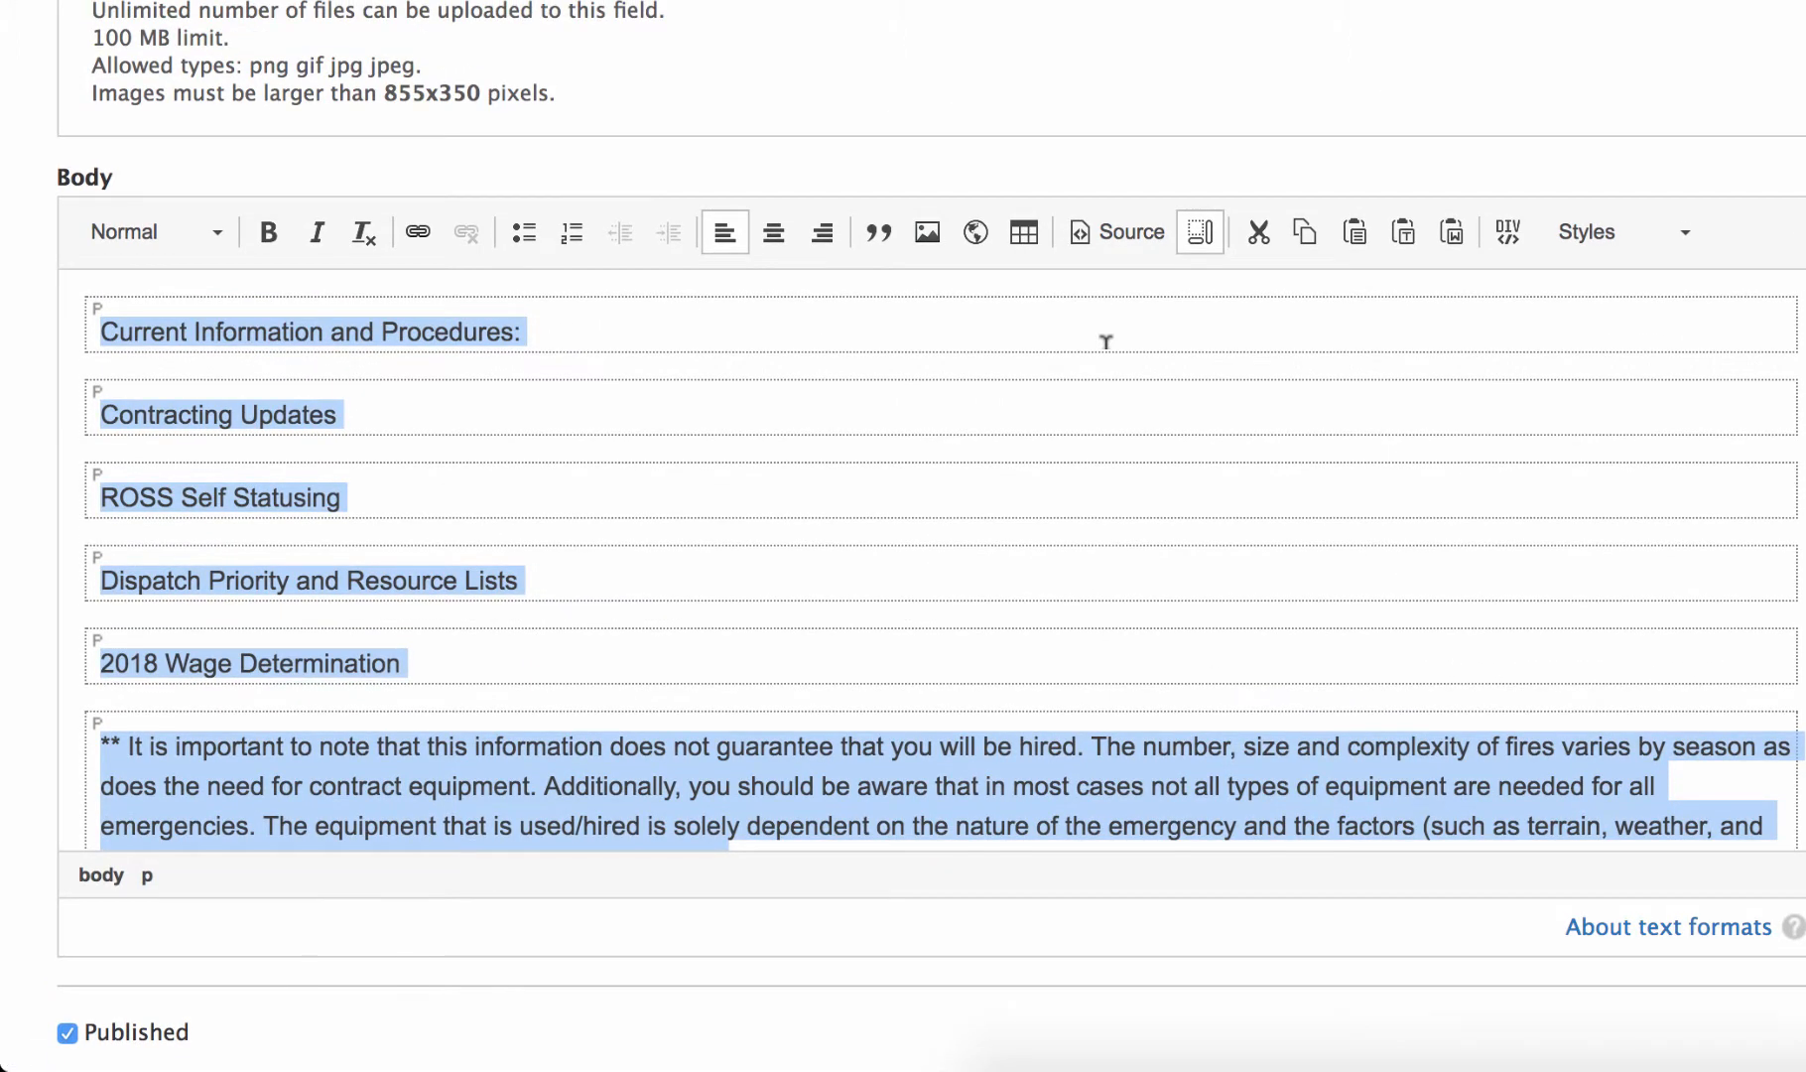
scroll(1106, 341, down, 3)
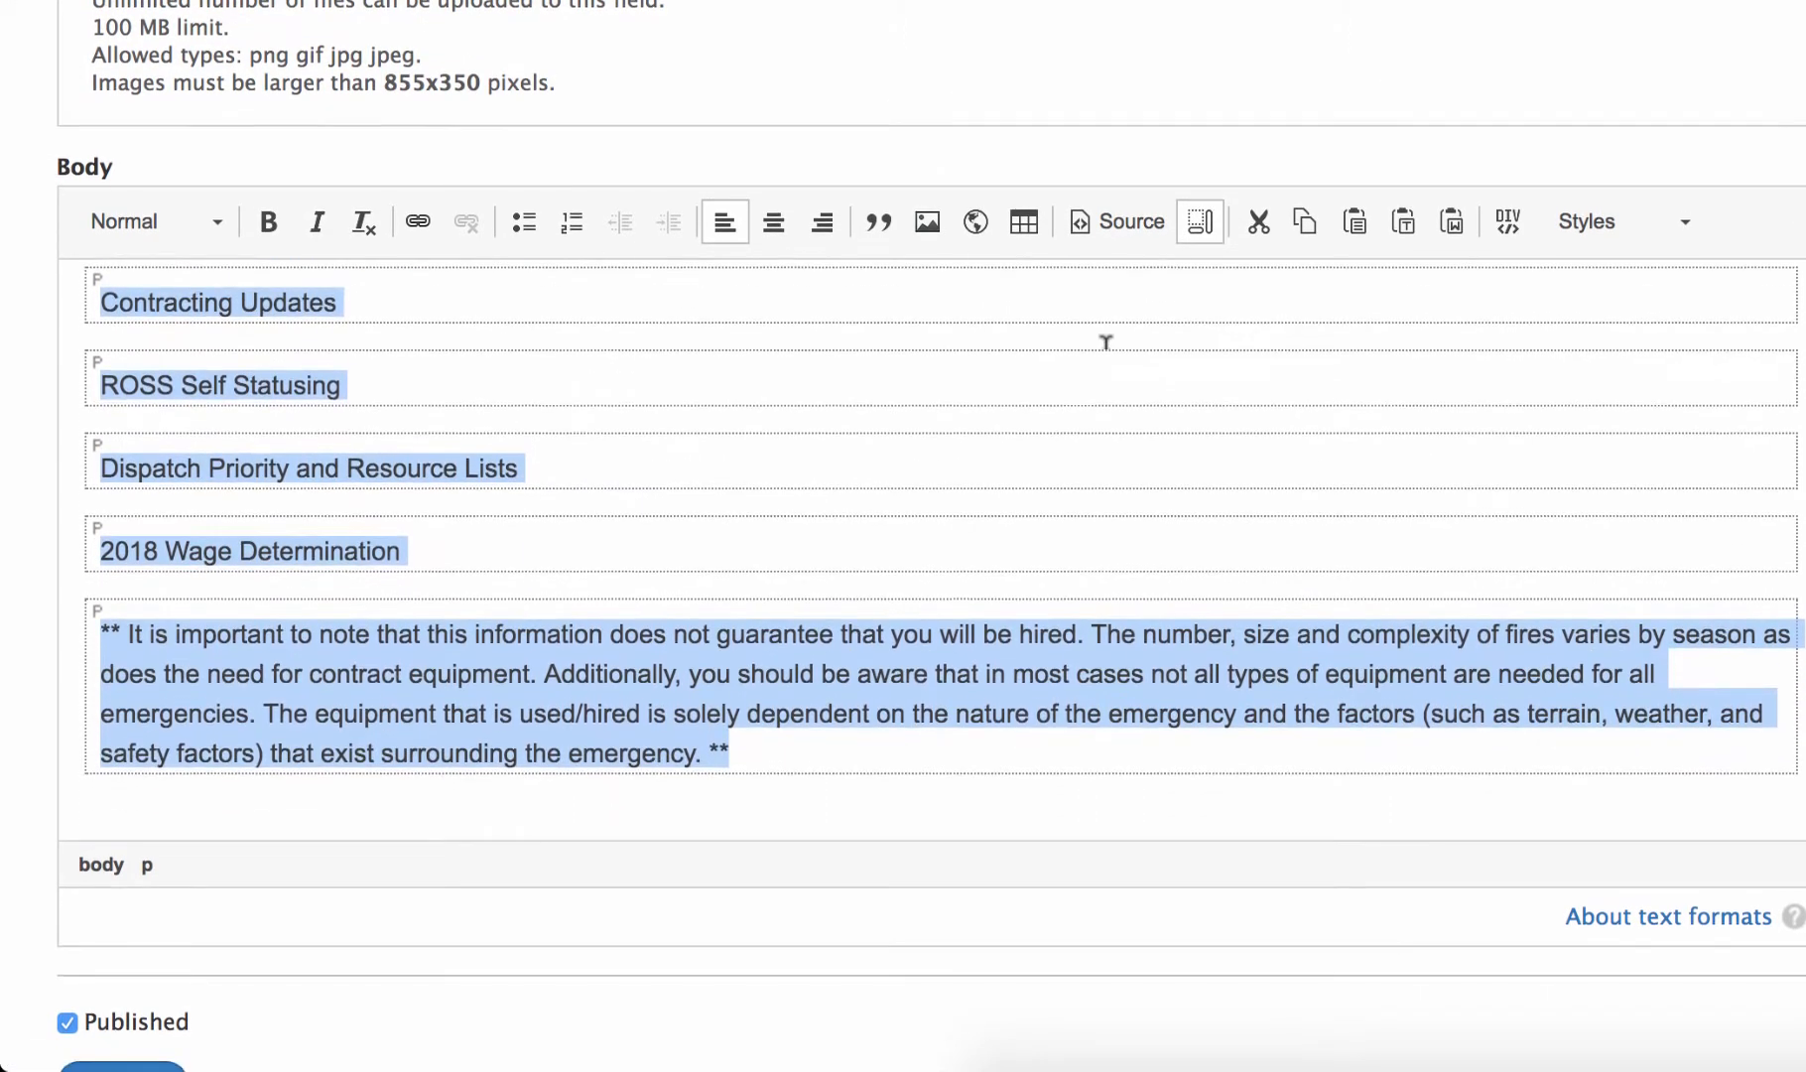
scroll(1106, 341, up, 1)
scroll(1106, 341, up, 2)
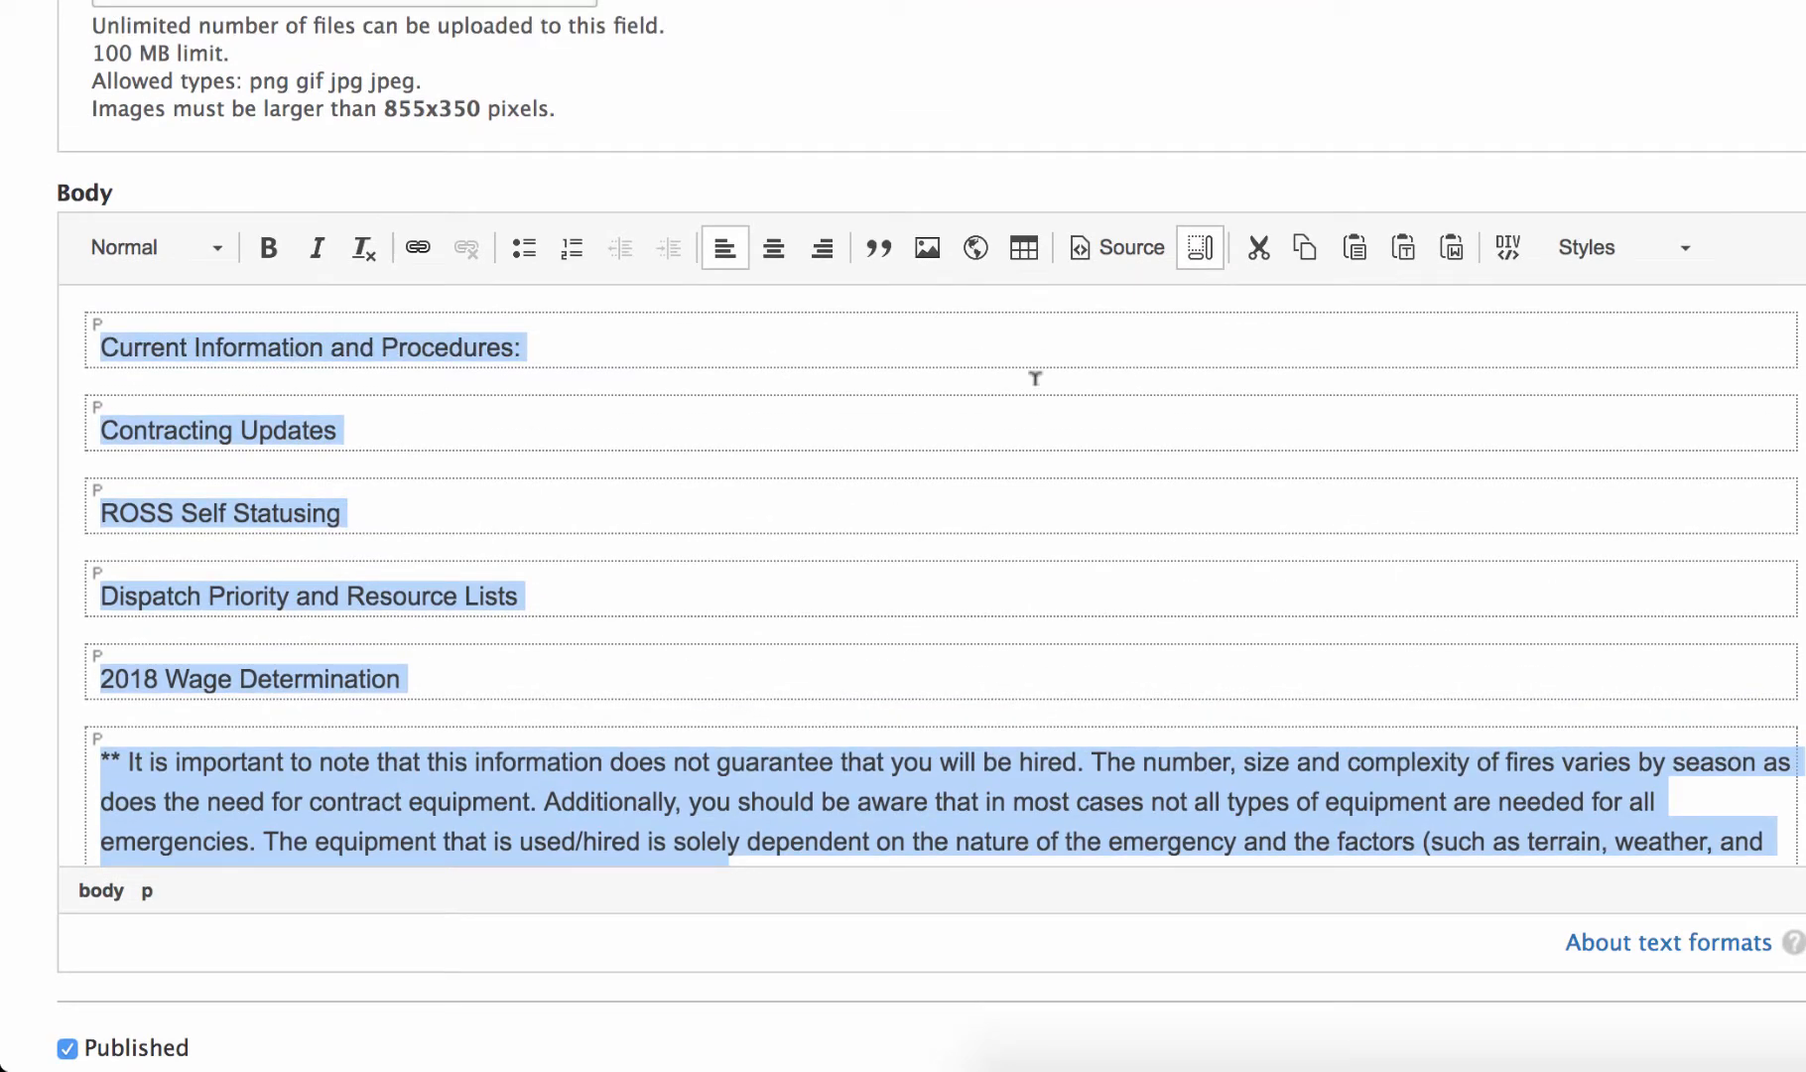
- Wrap all the selected paragraphs in one div container with the Alert Box style
click(1508, 251)
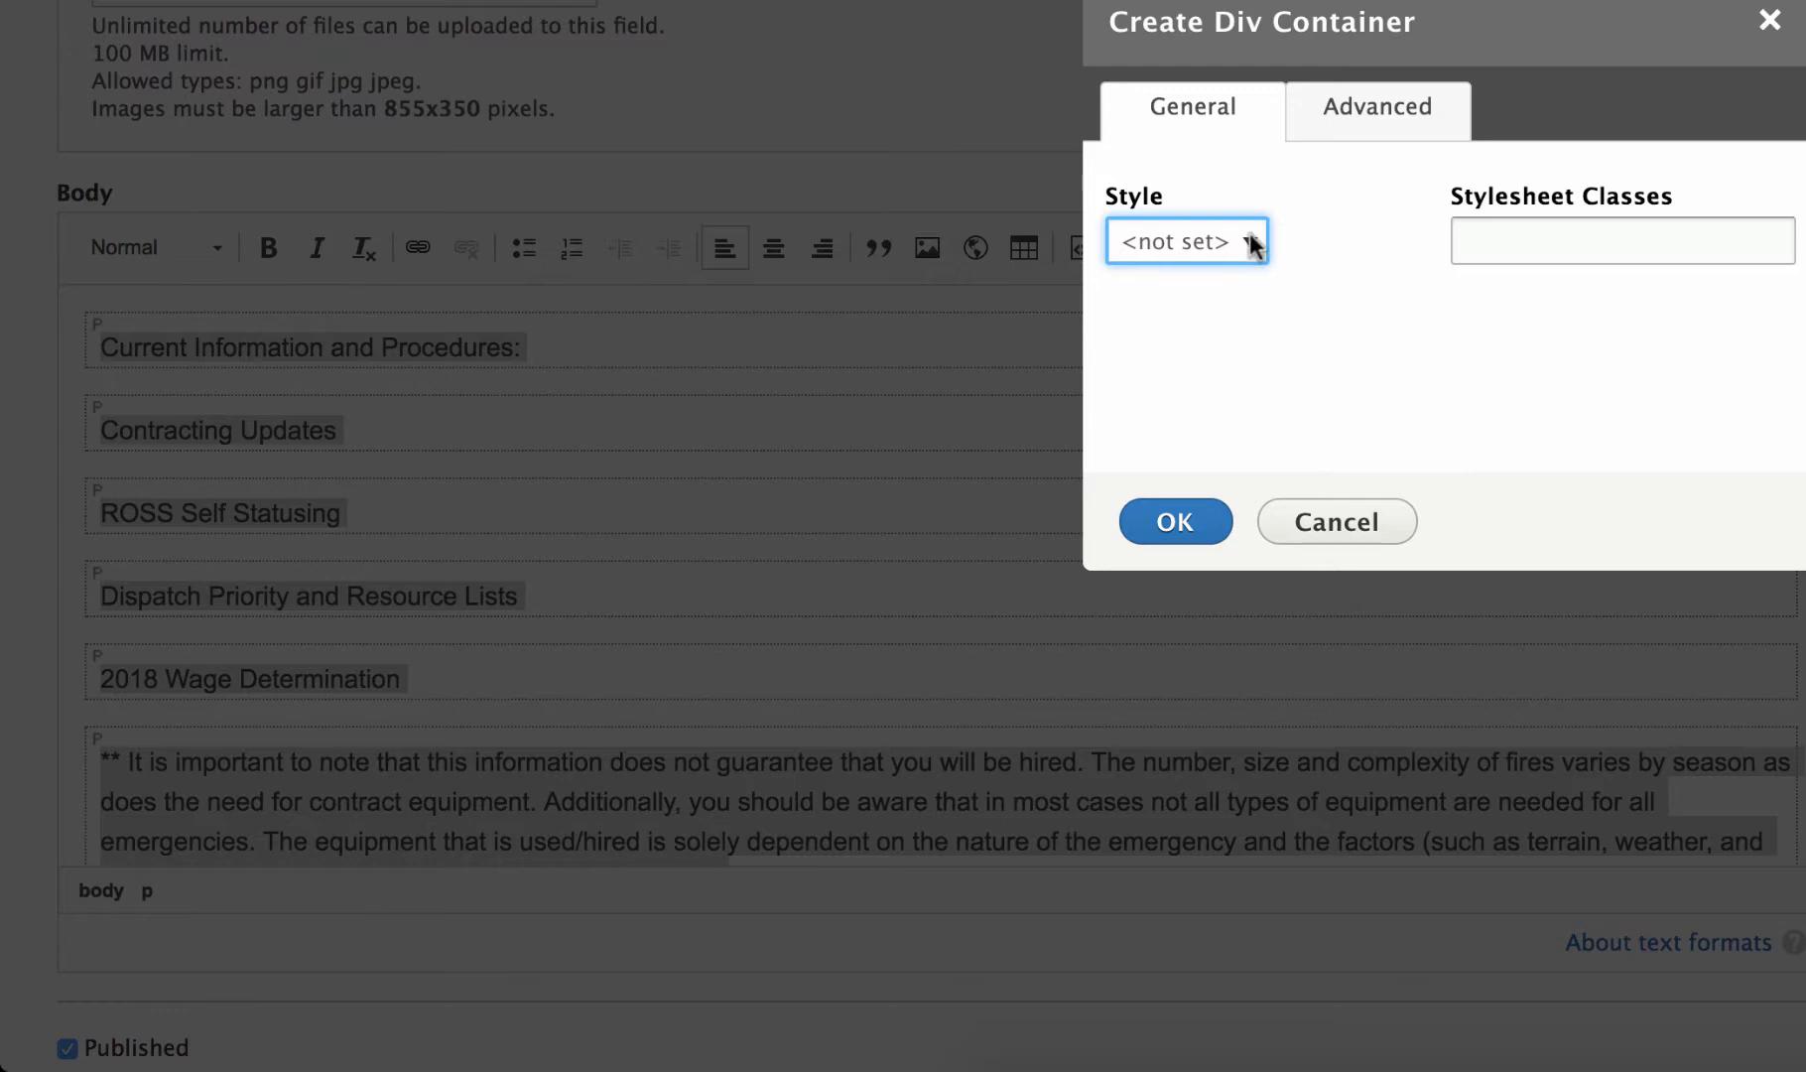
click(1207, 244)
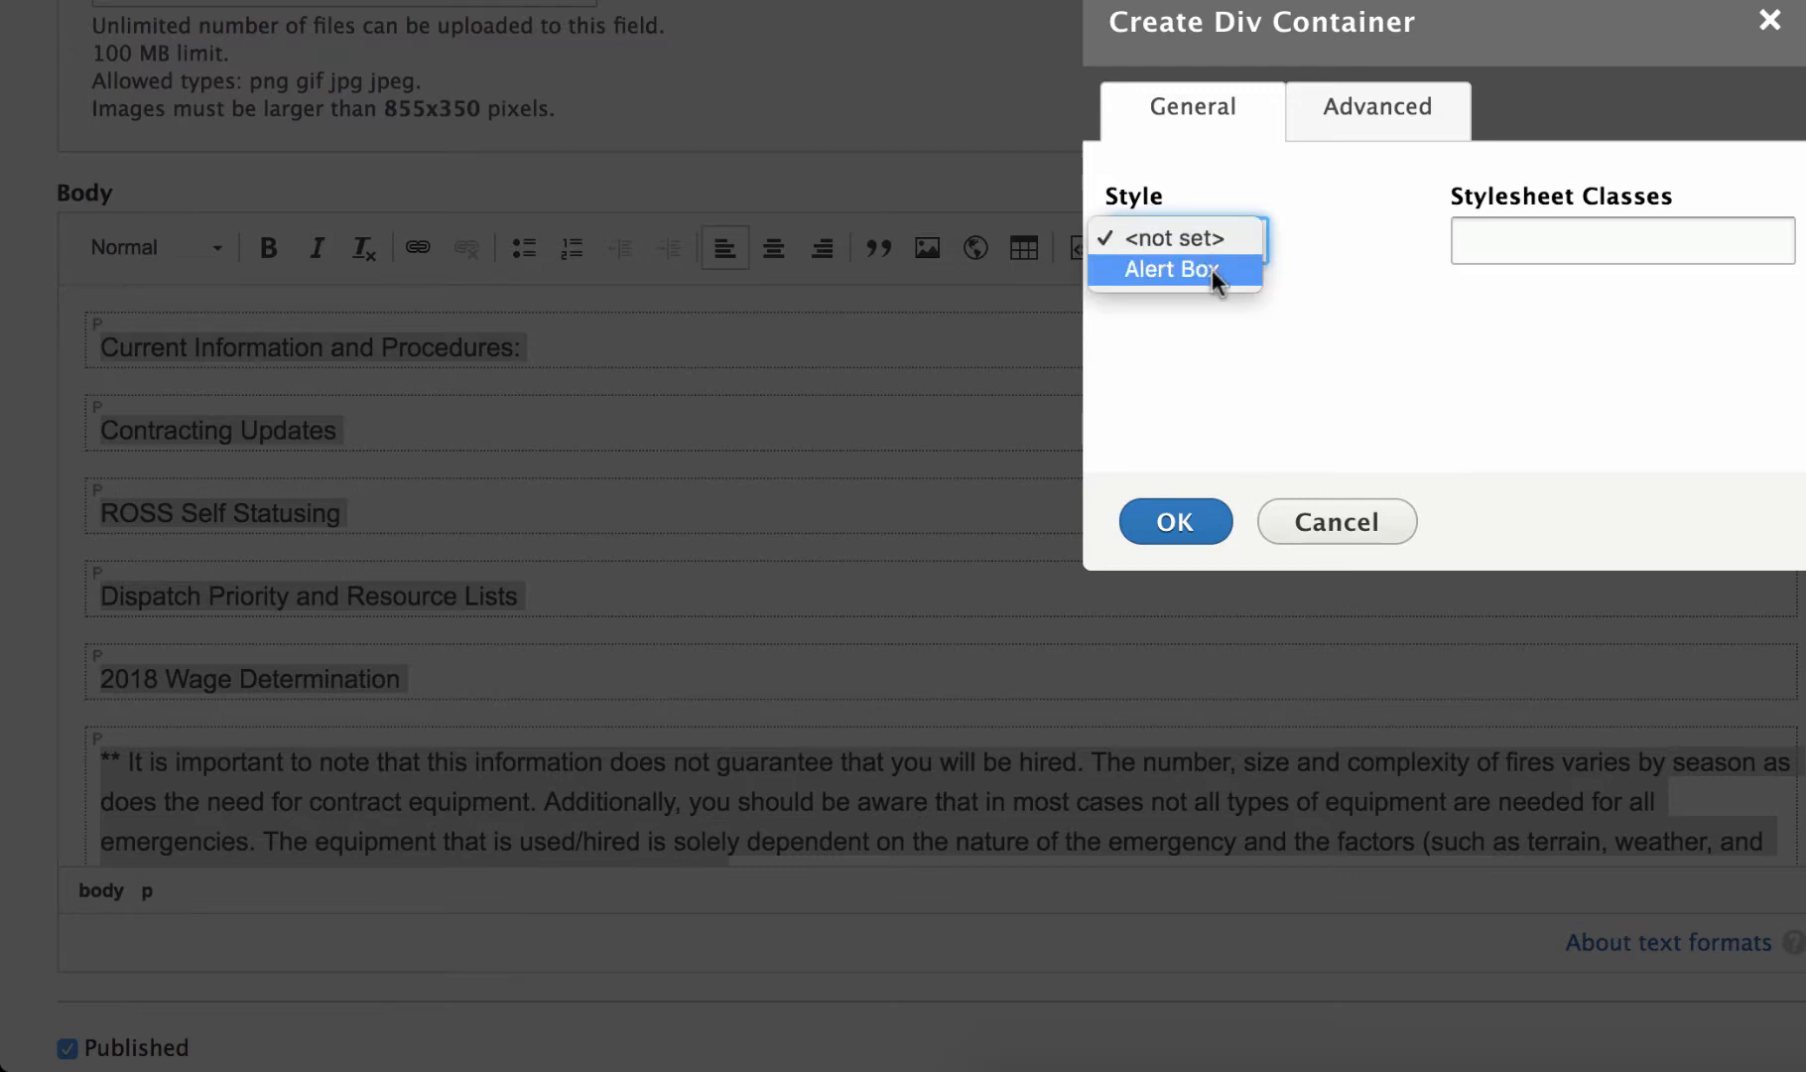
click(1212, 270)
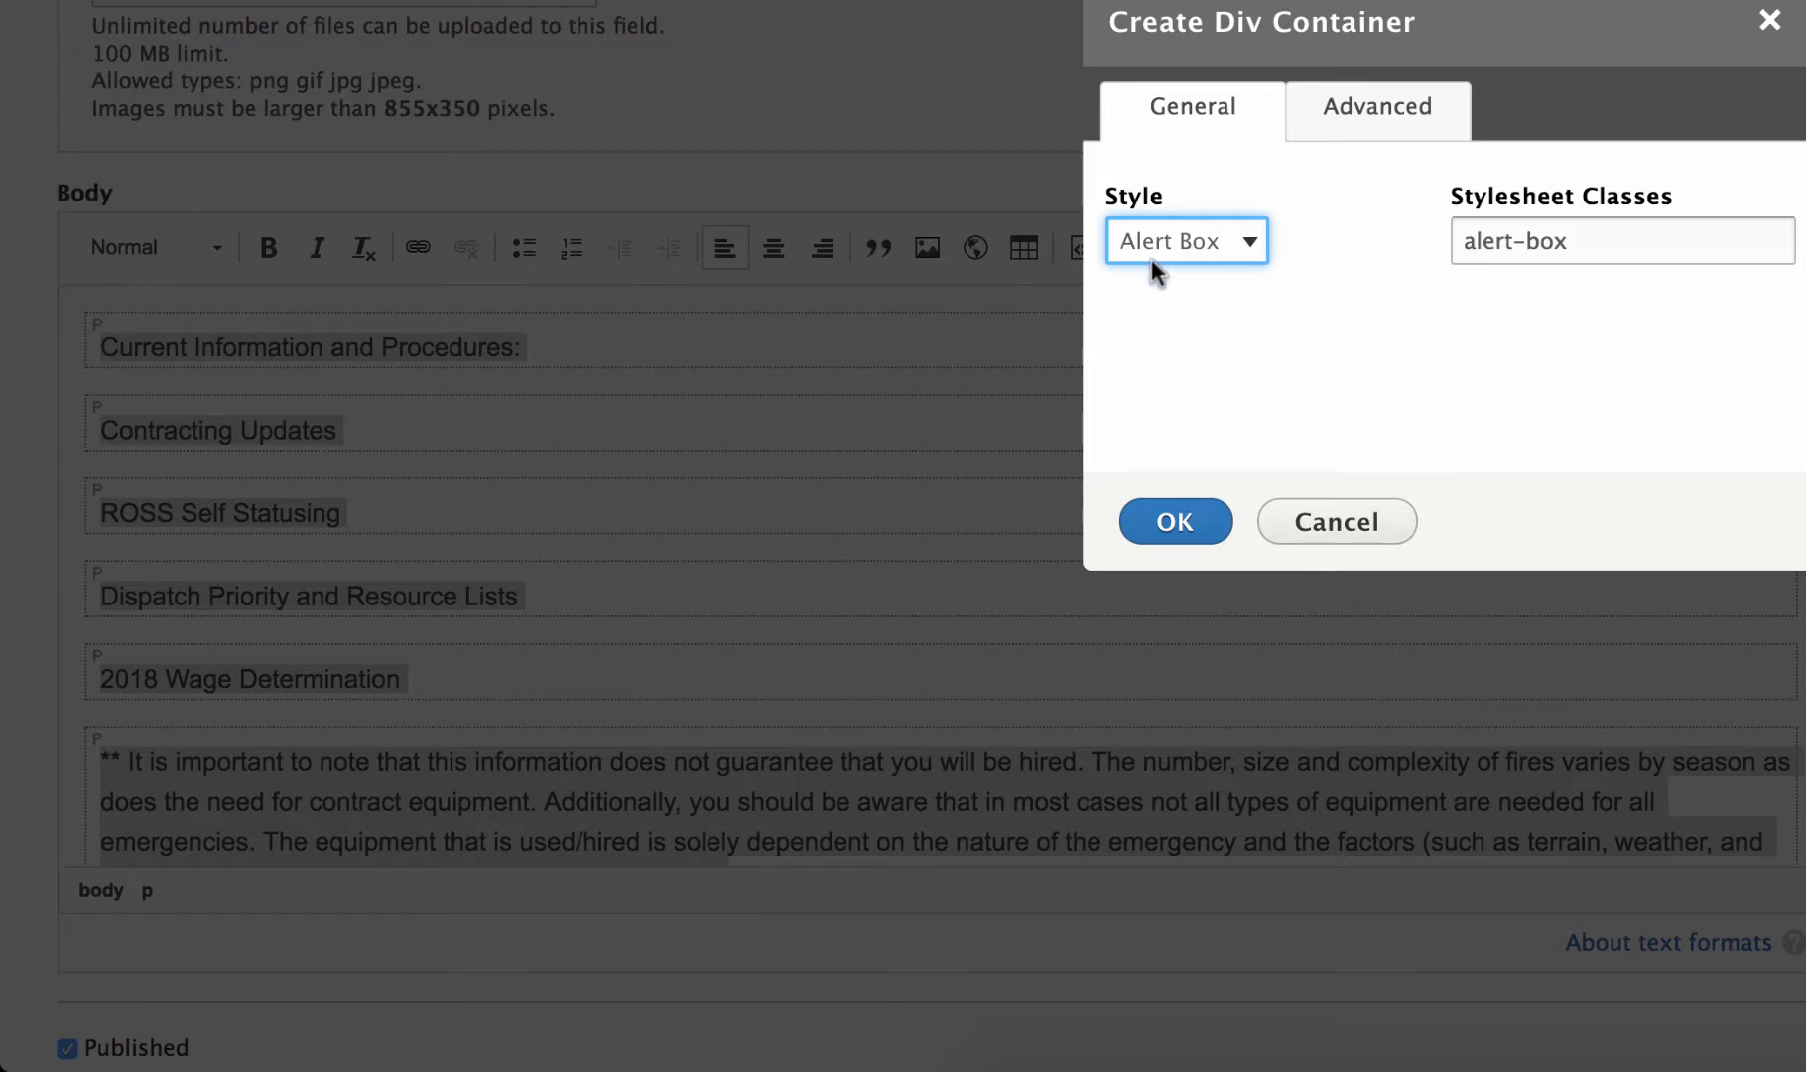
click(1171, 521)
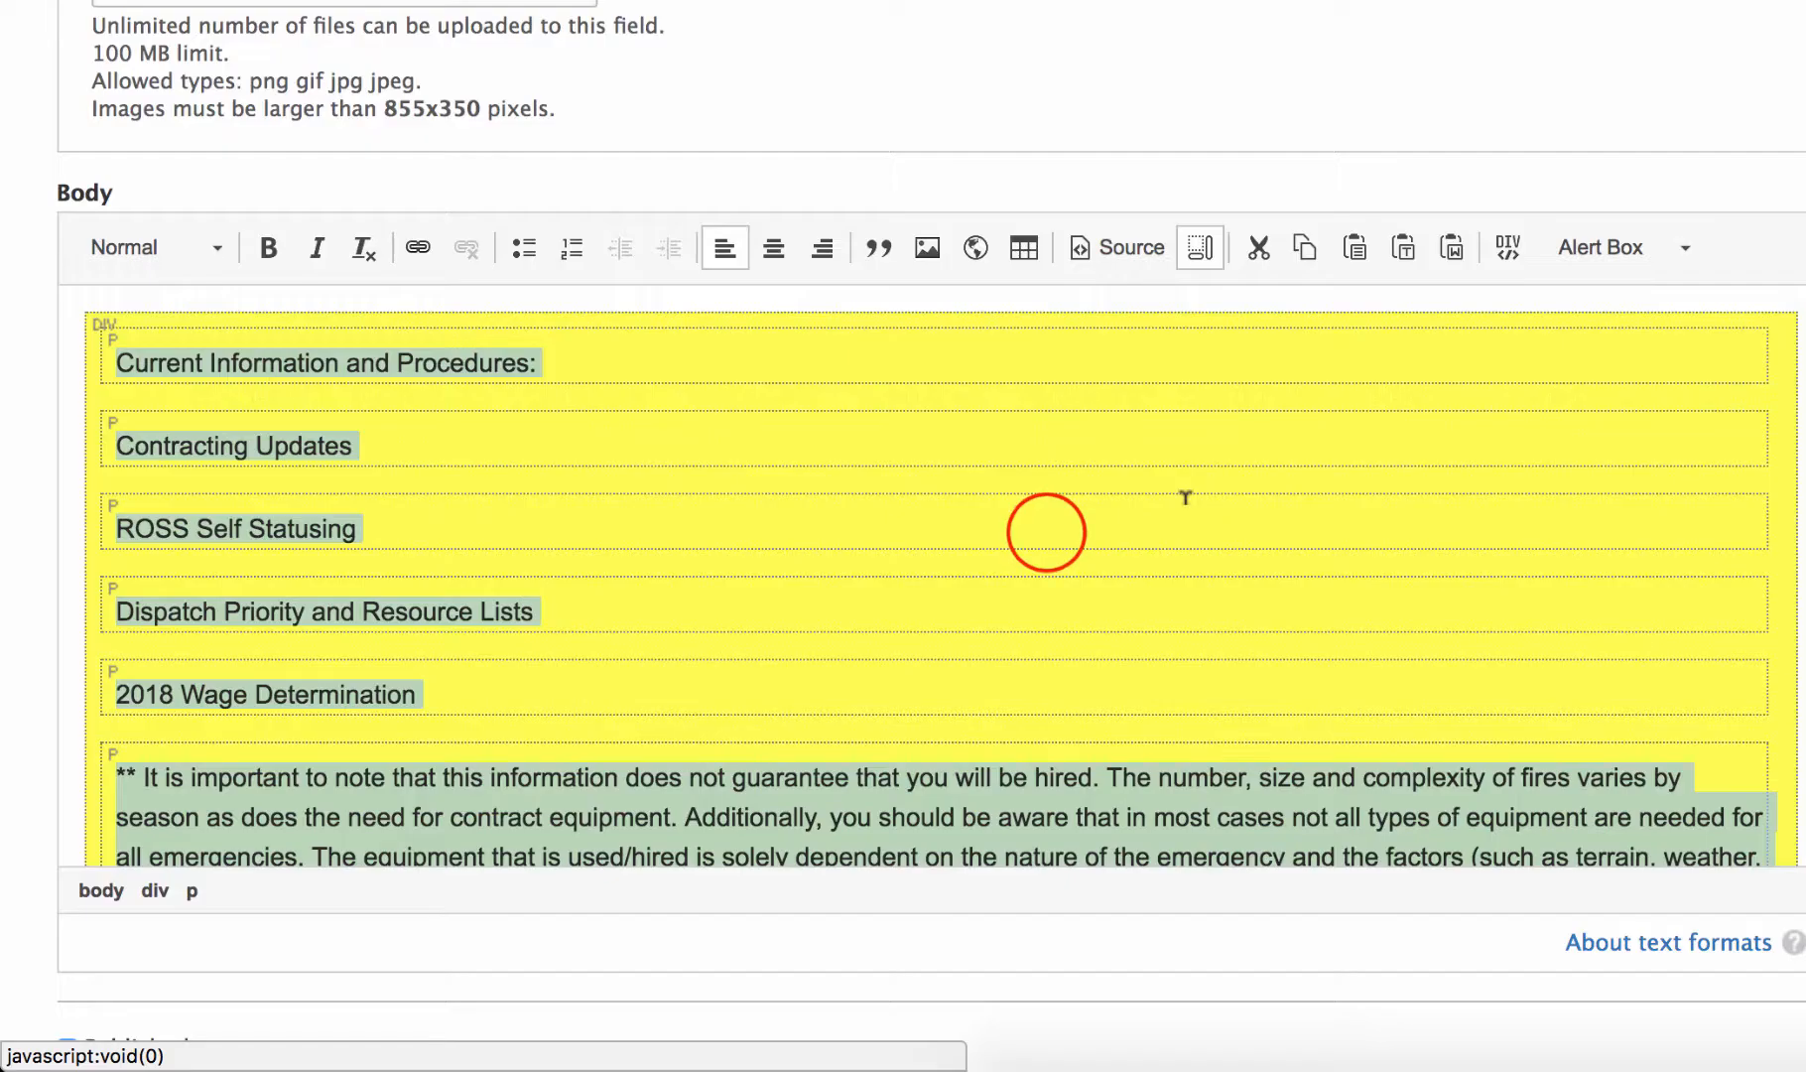
click(1045, 522)
scroll(1047, 524, down, 4)
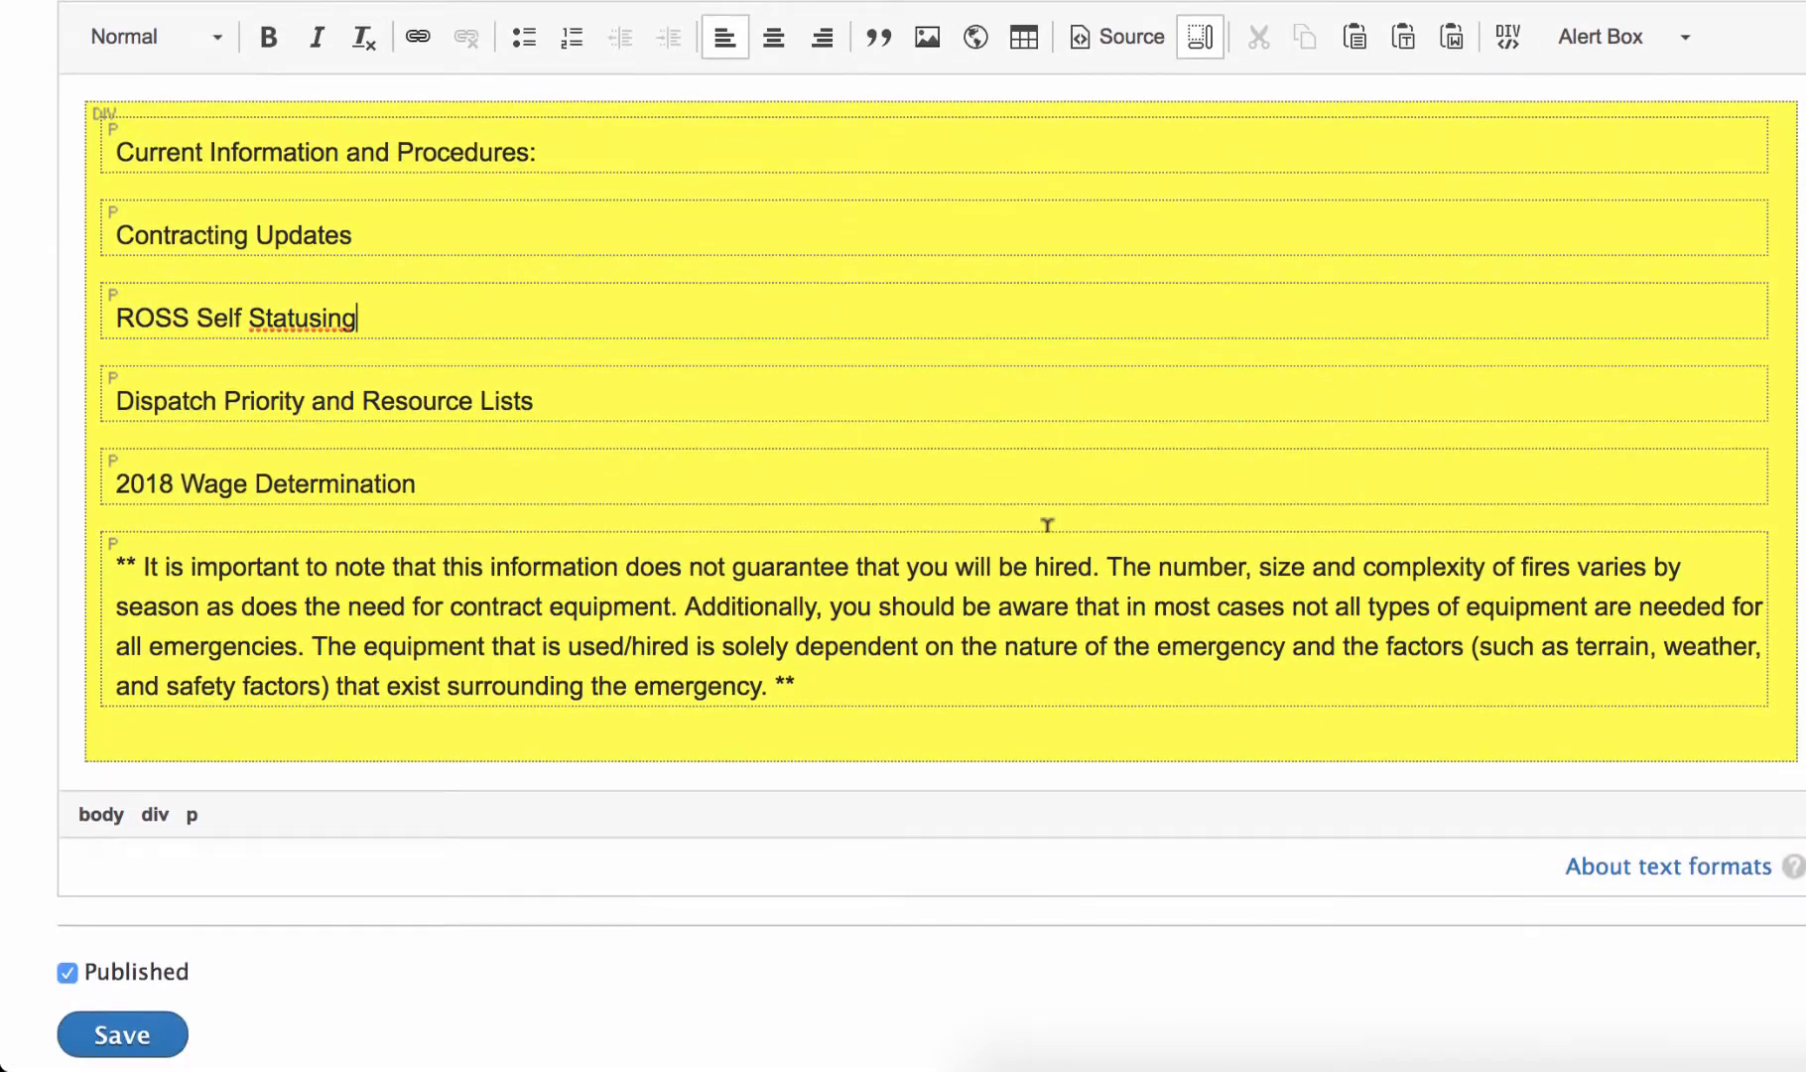
- Center all the text inside the Alert Box container
mouse_move(111, 131)
click(837, 651)
drag(797, 686, 96, 137)
click(773, 38)
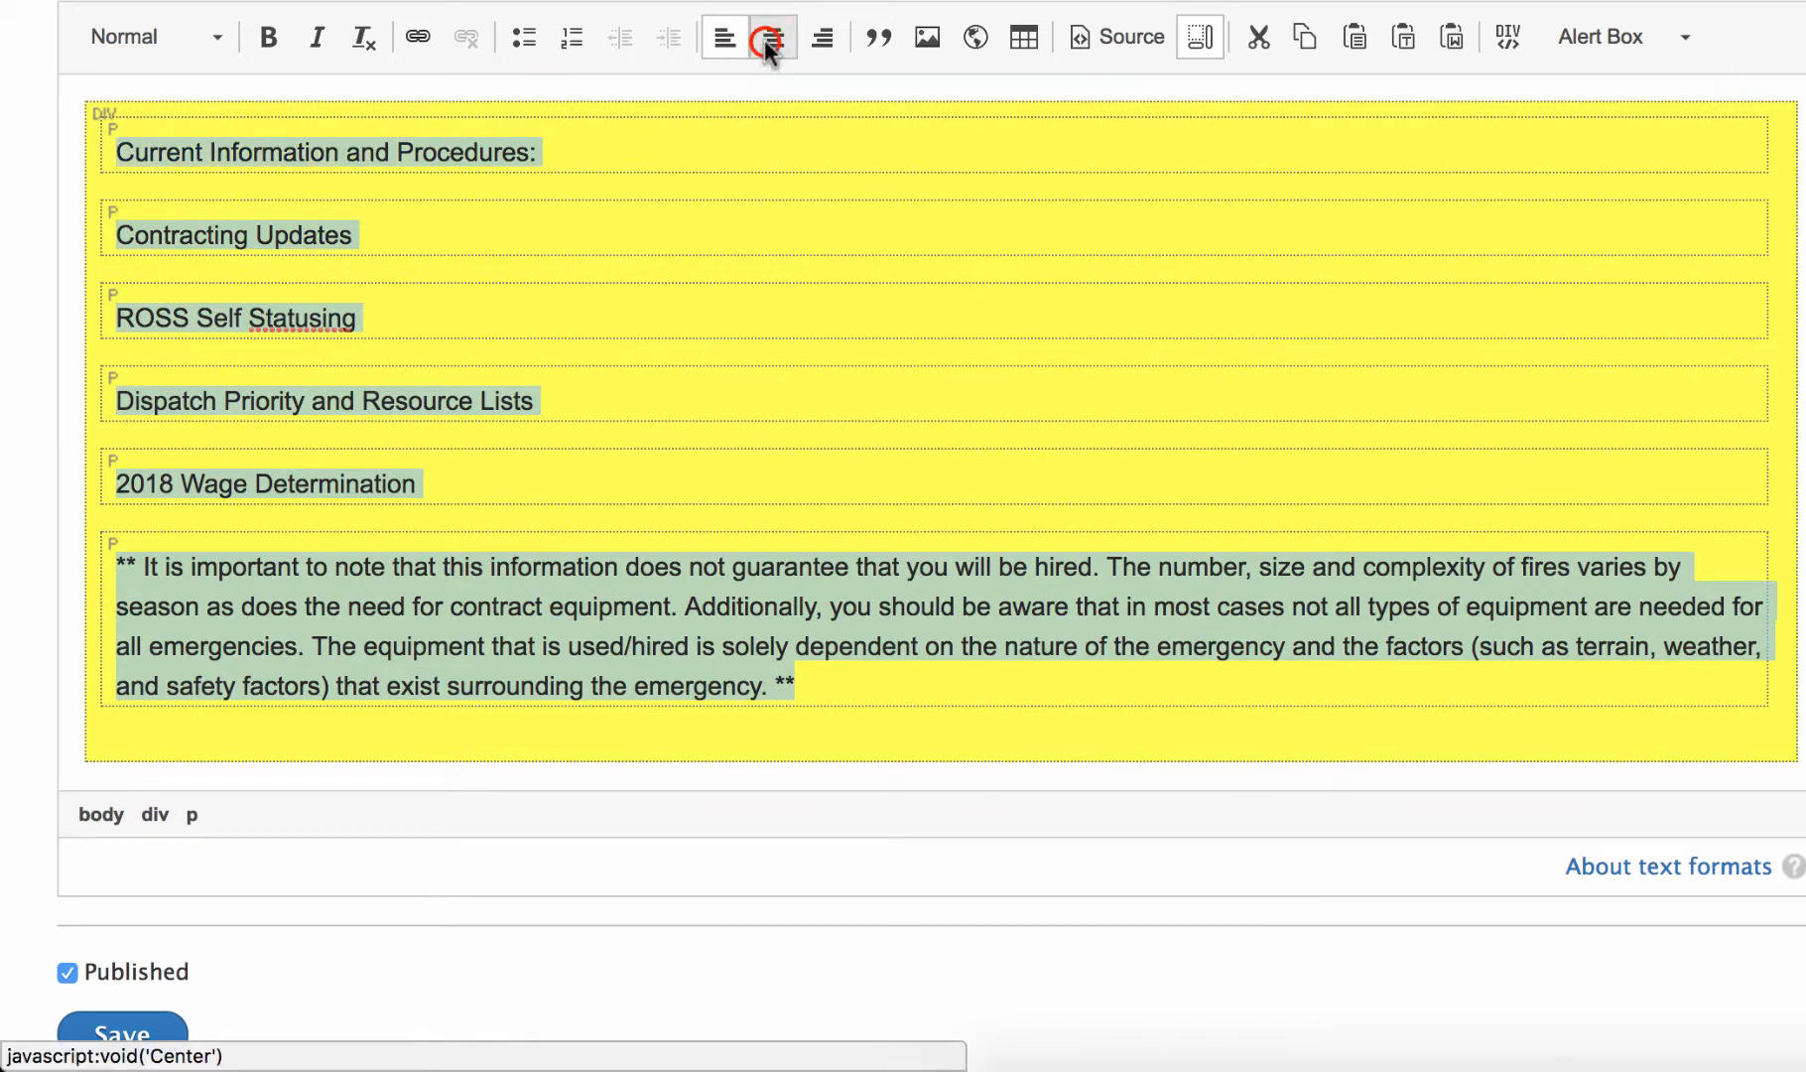
click(856, 327)
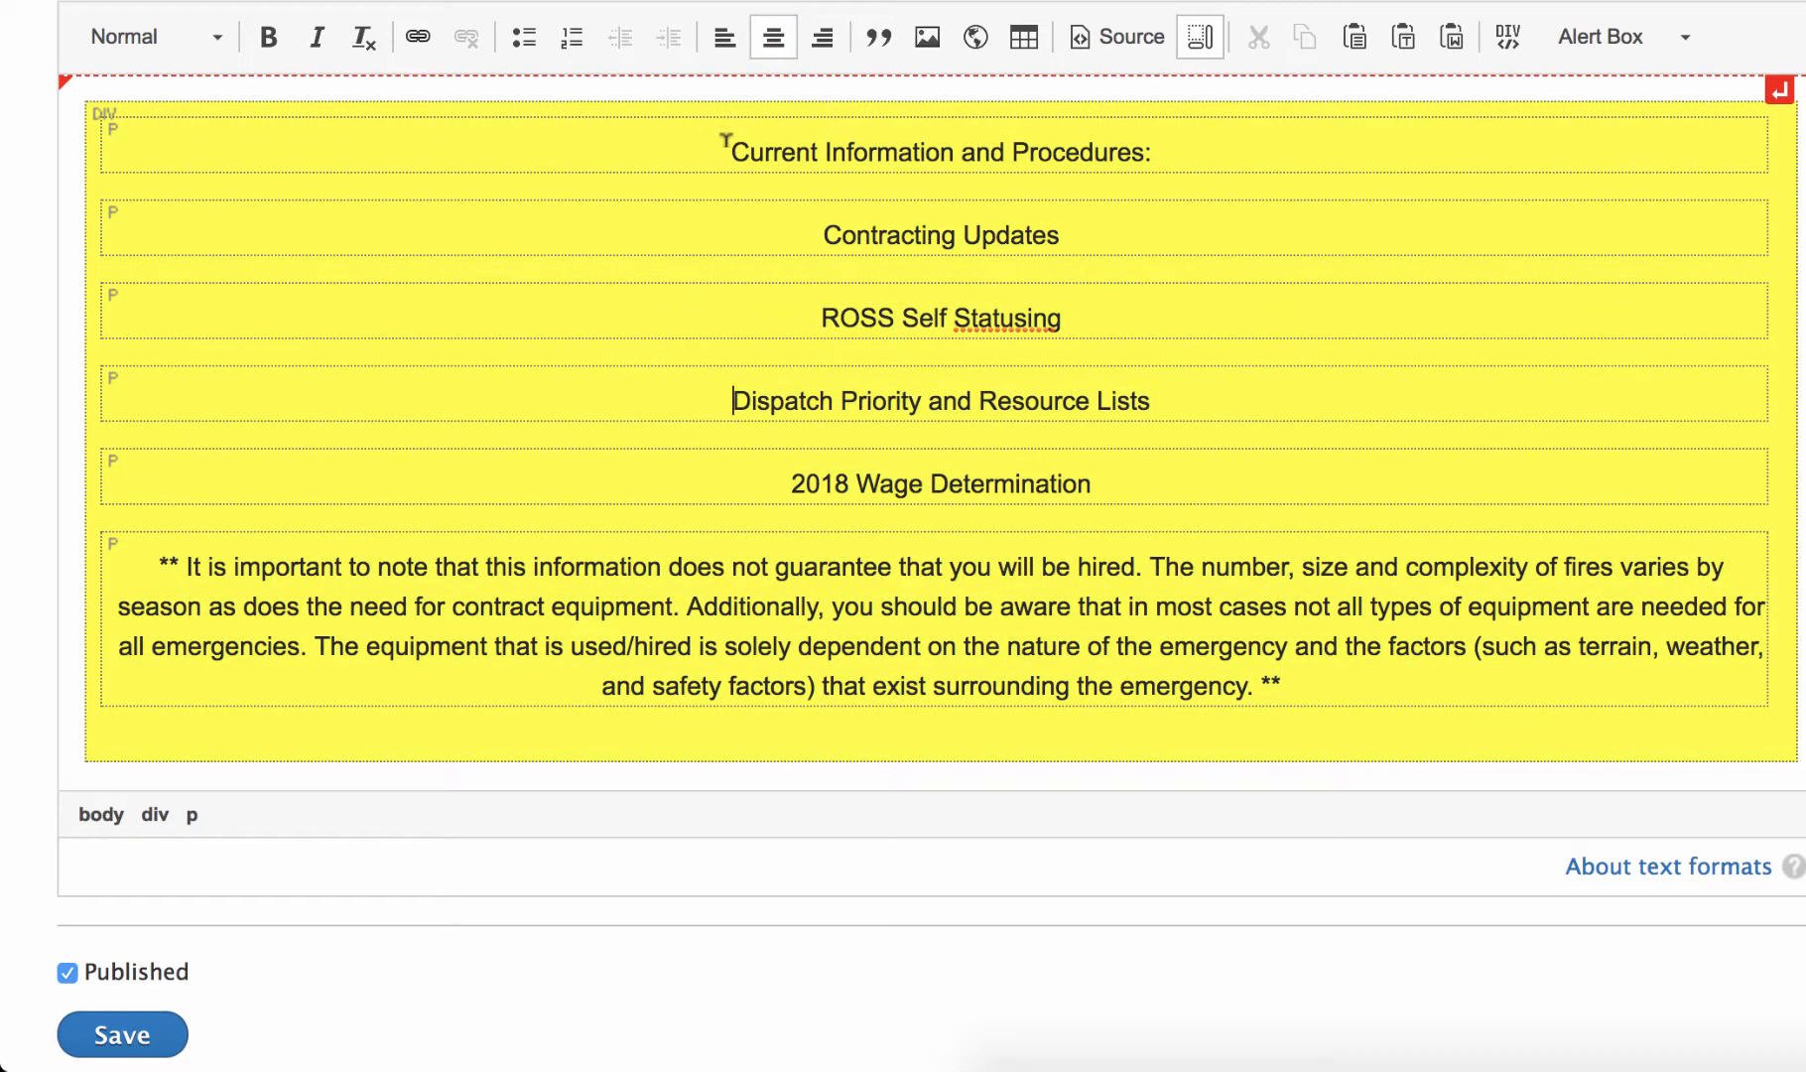
- Format the line "Current Information and Procedures:" as Heading 3
click(1460, 288)
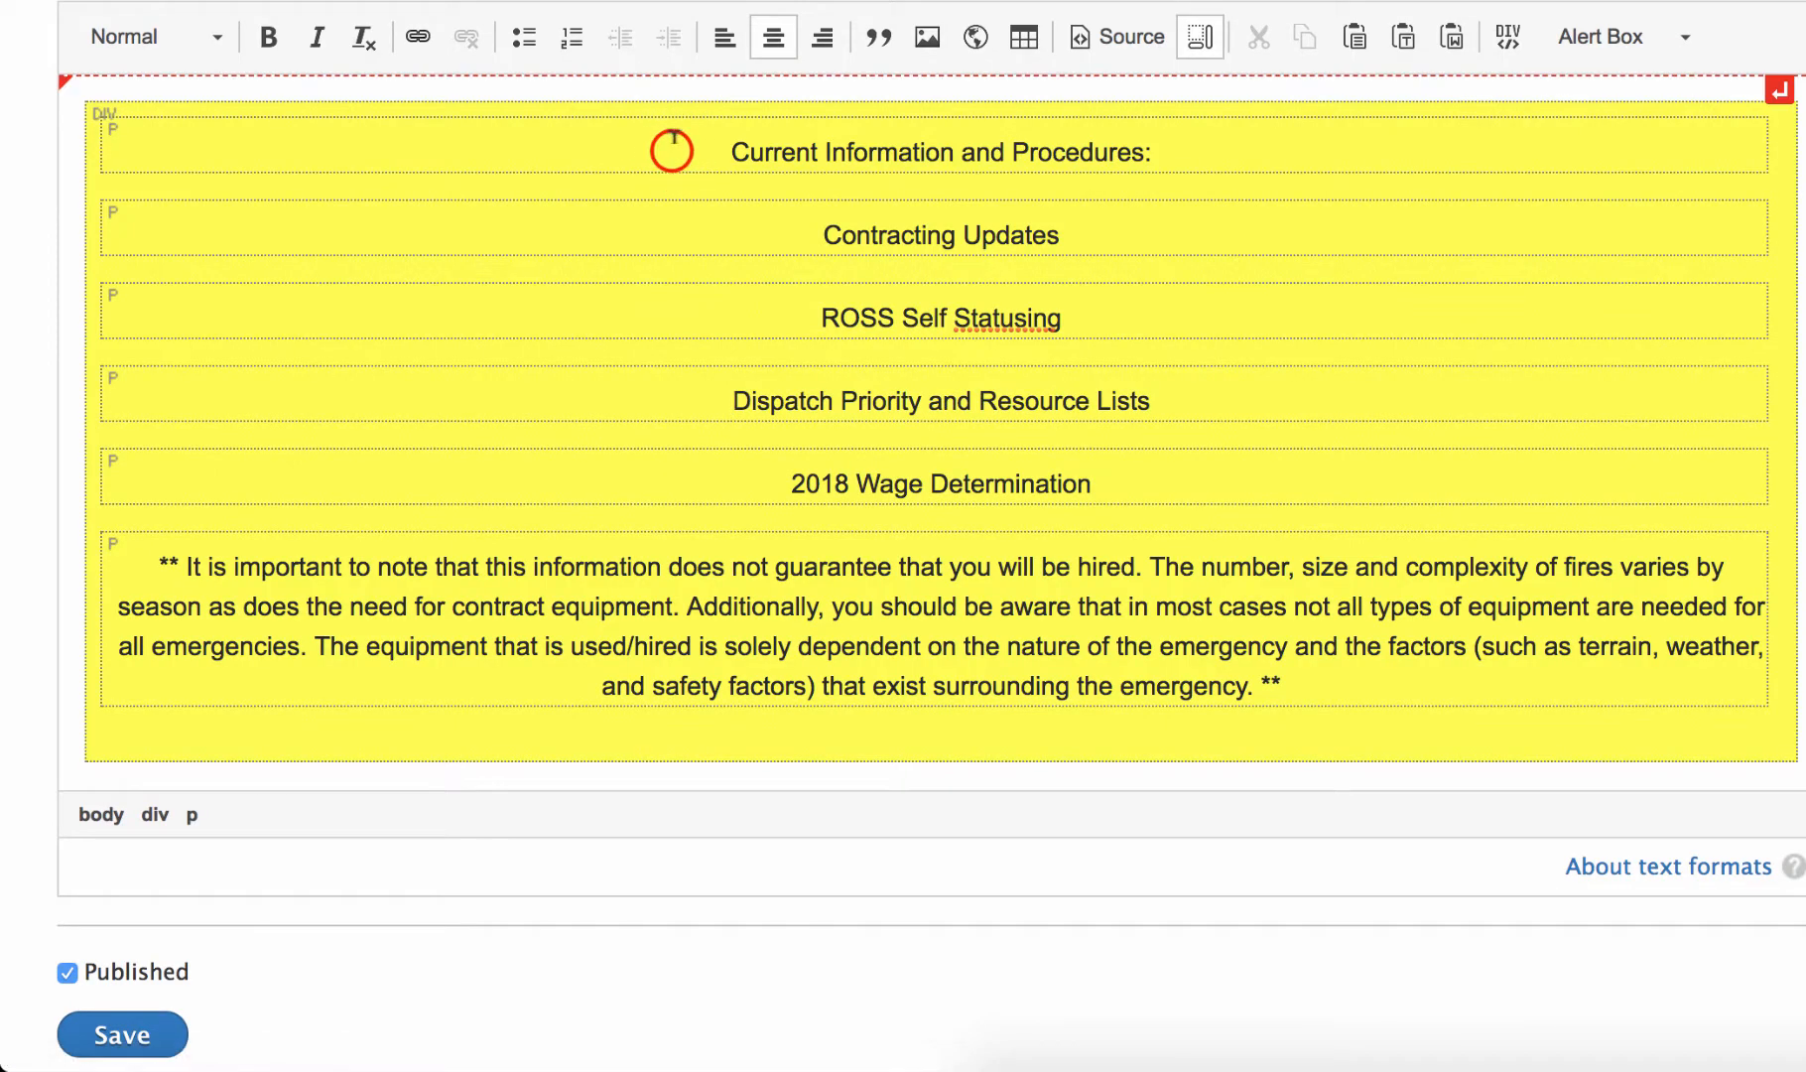
drag(669, 149, 1184, 152)
click(145, 38)
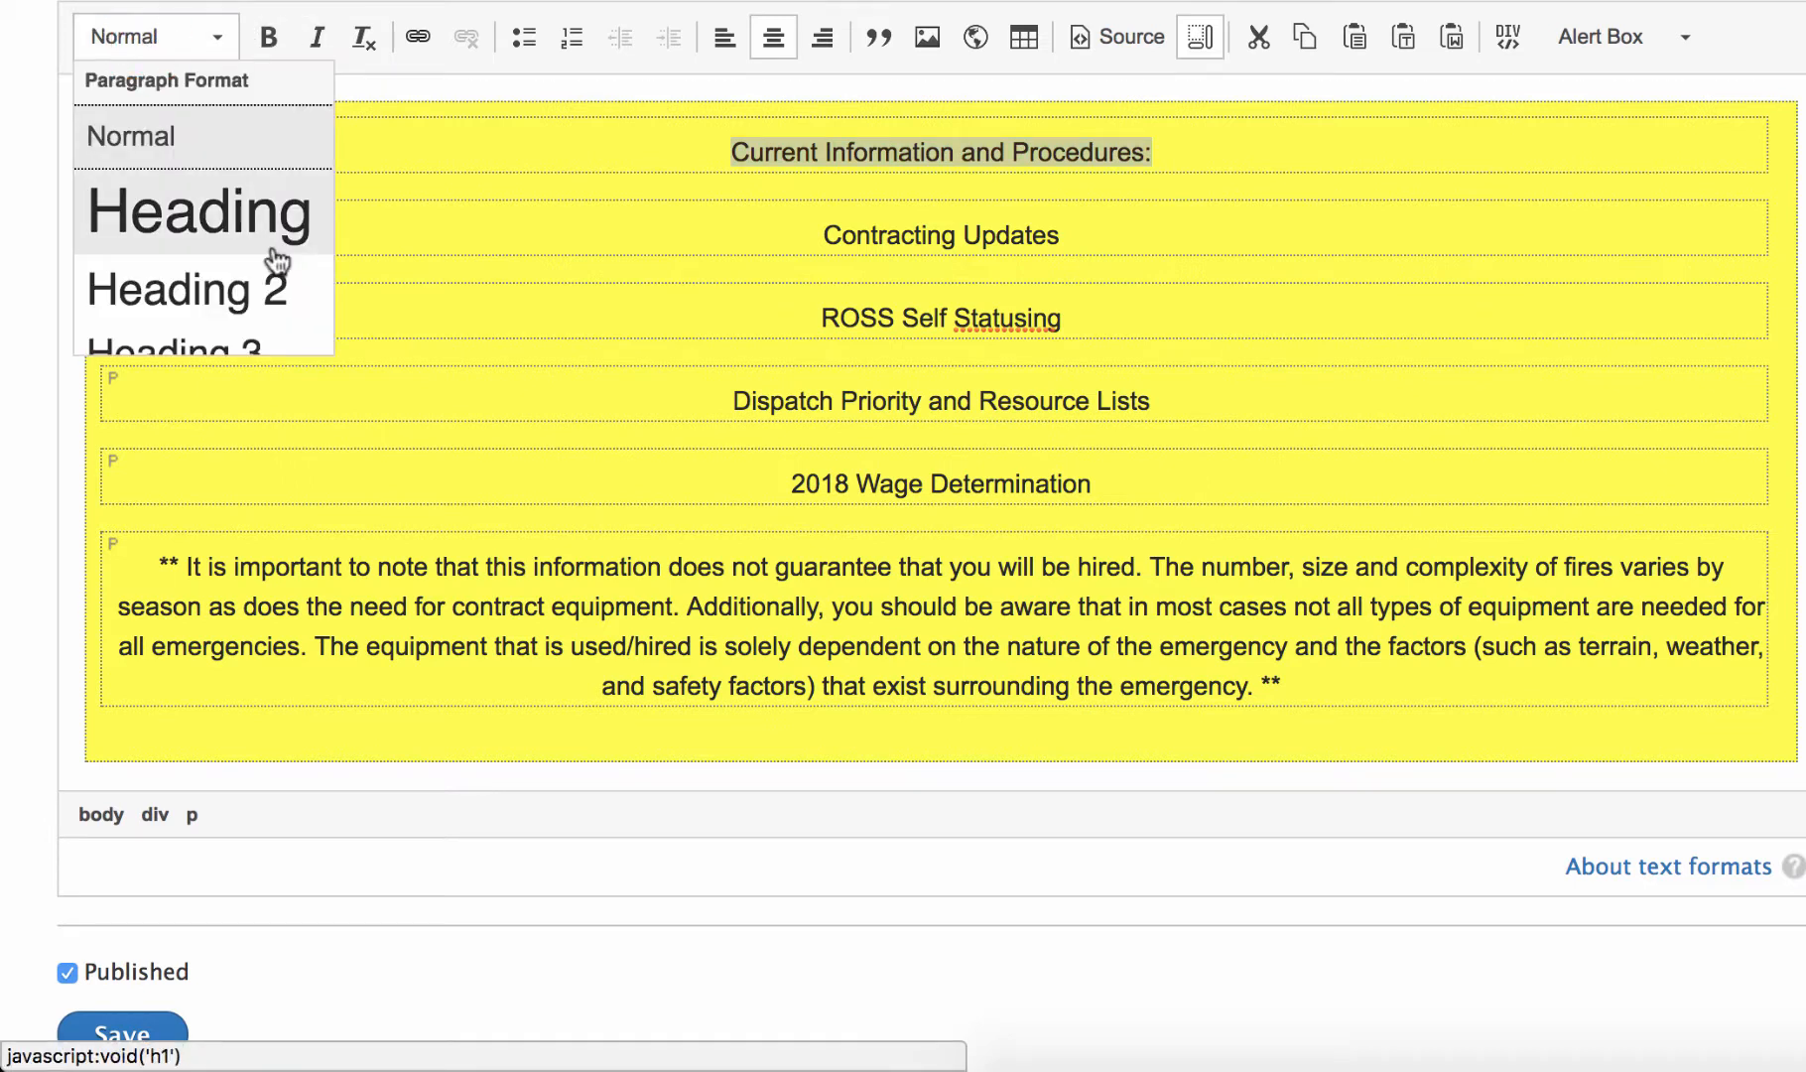
click(260, 288)
drag(790, 260, 1142, 248)
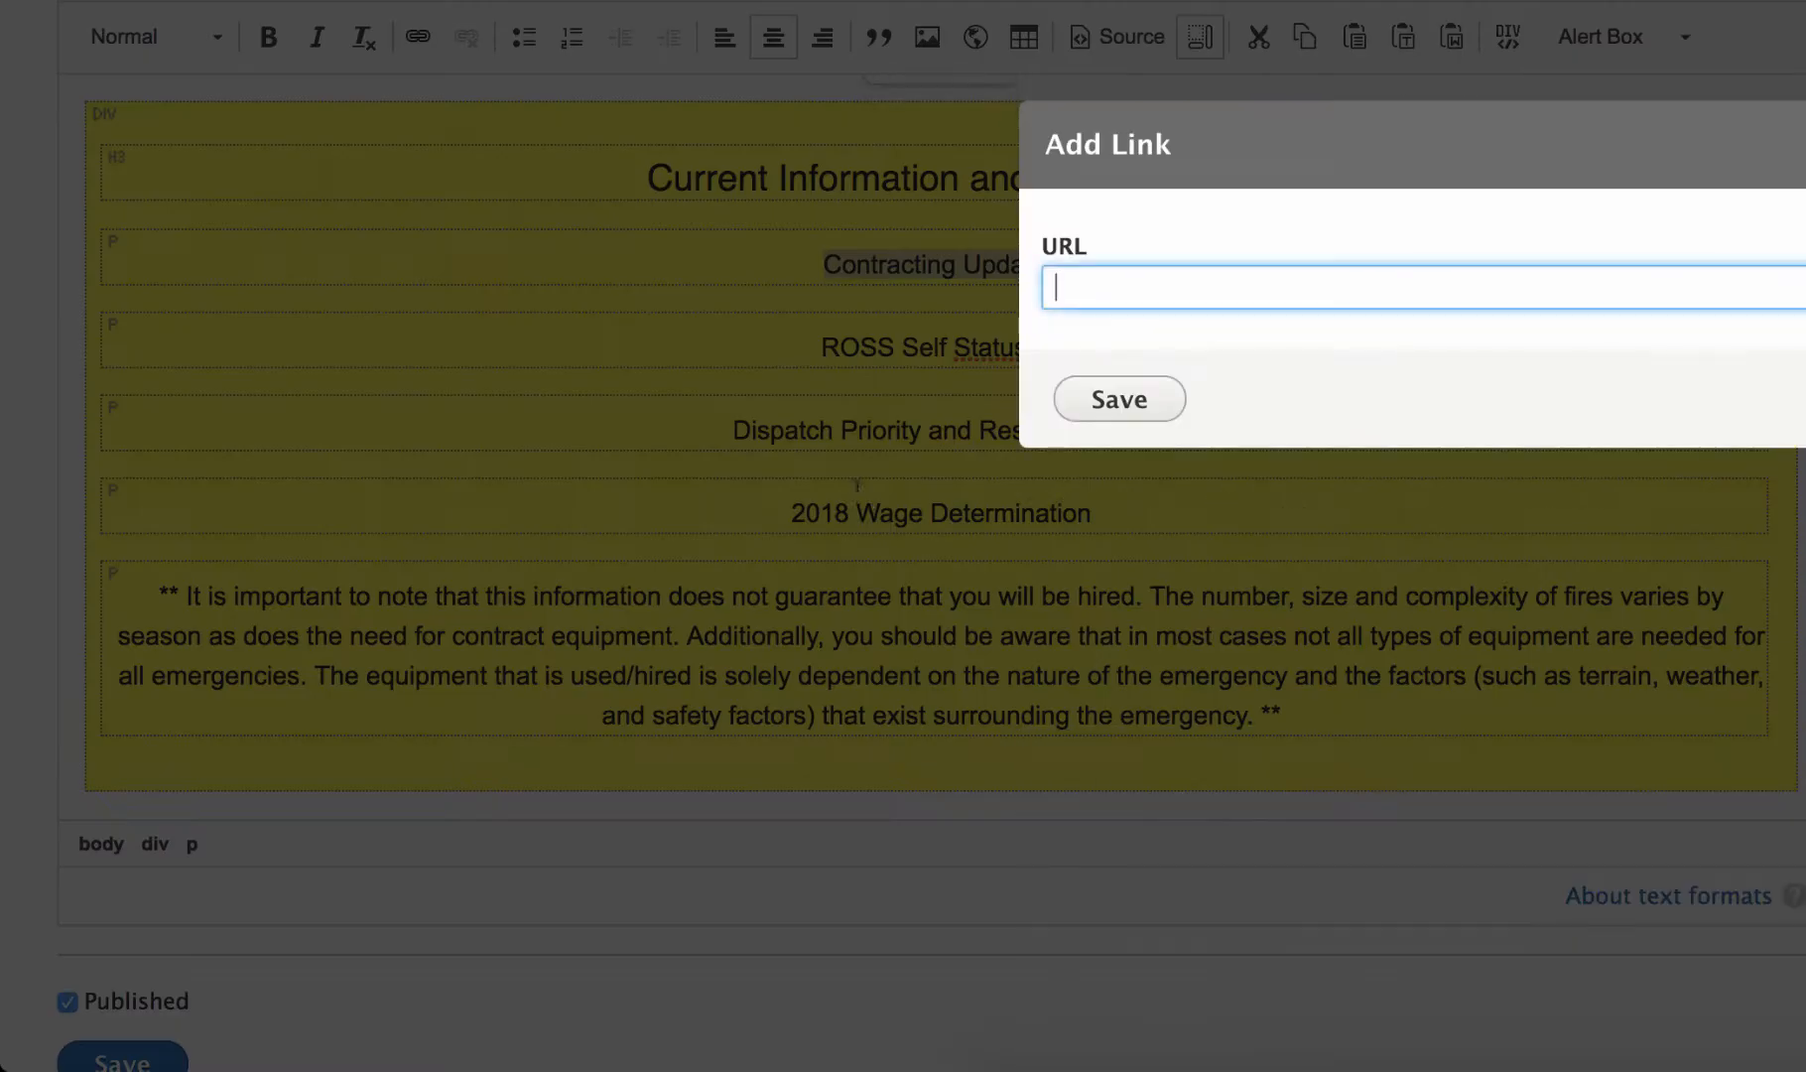
text(htt)
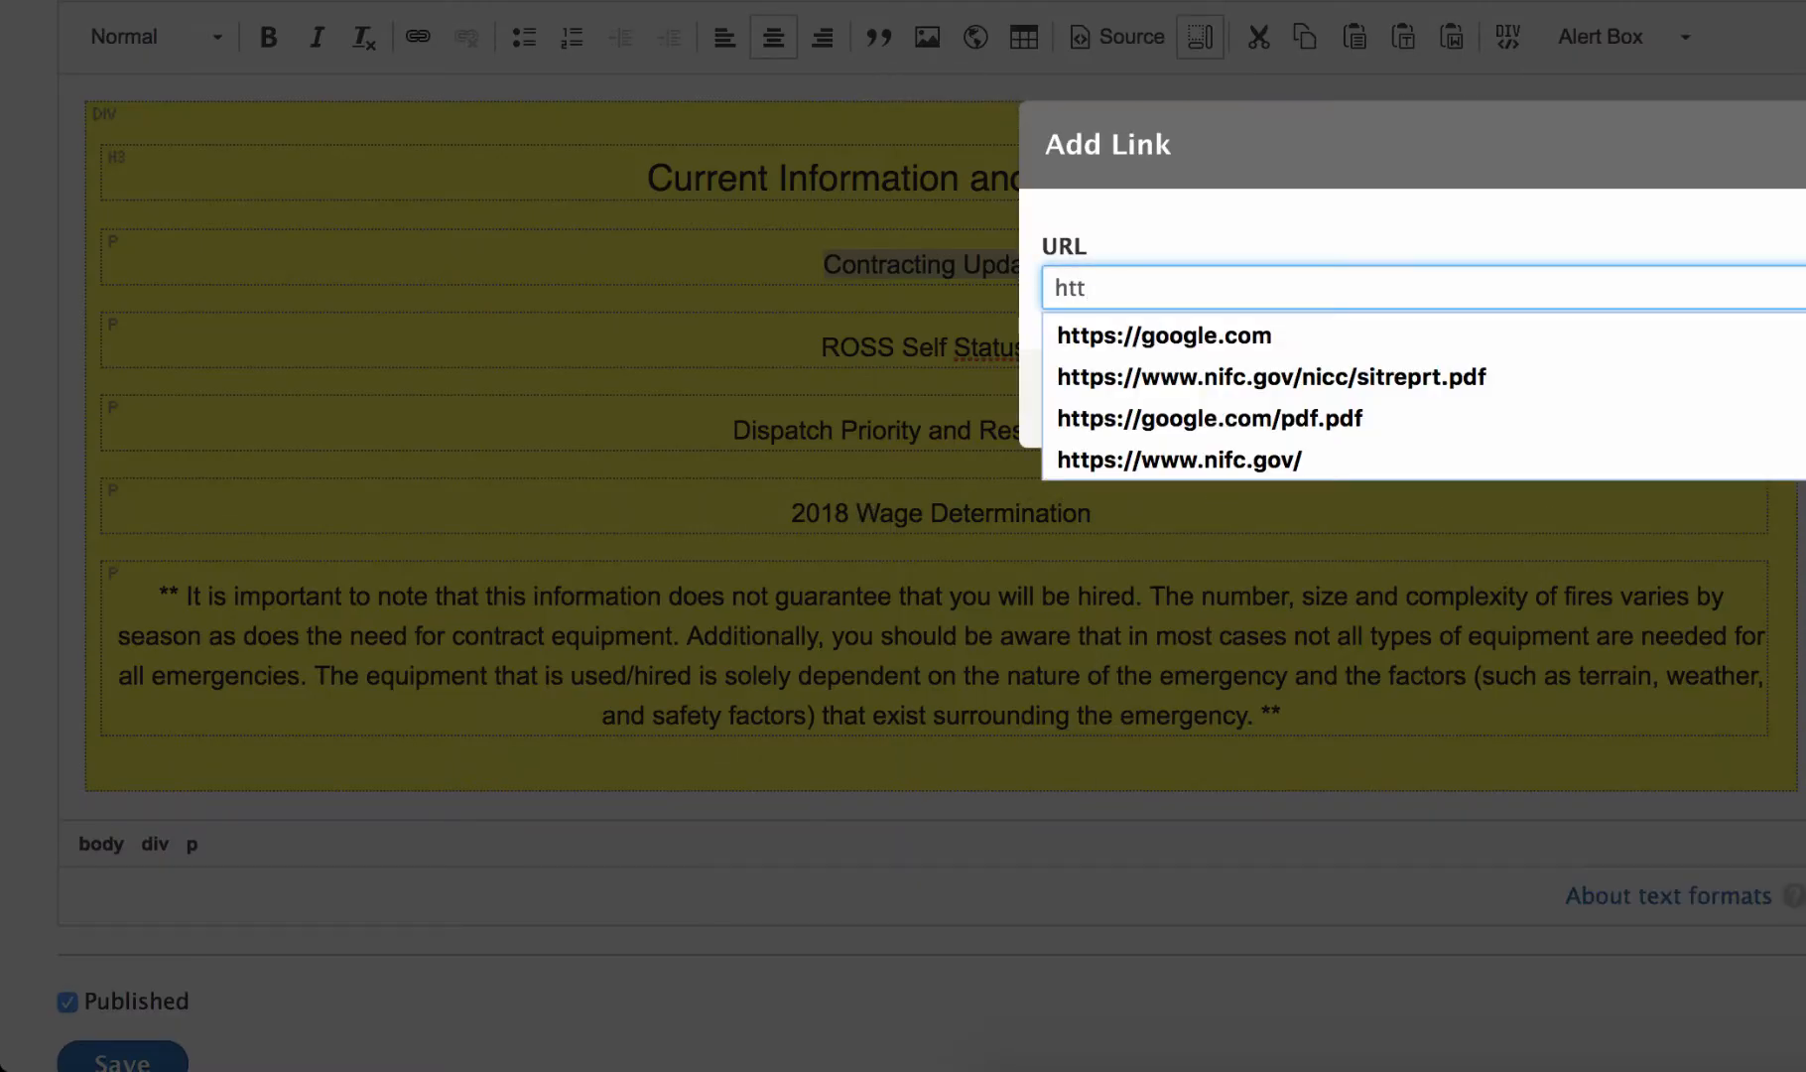
key(Down)
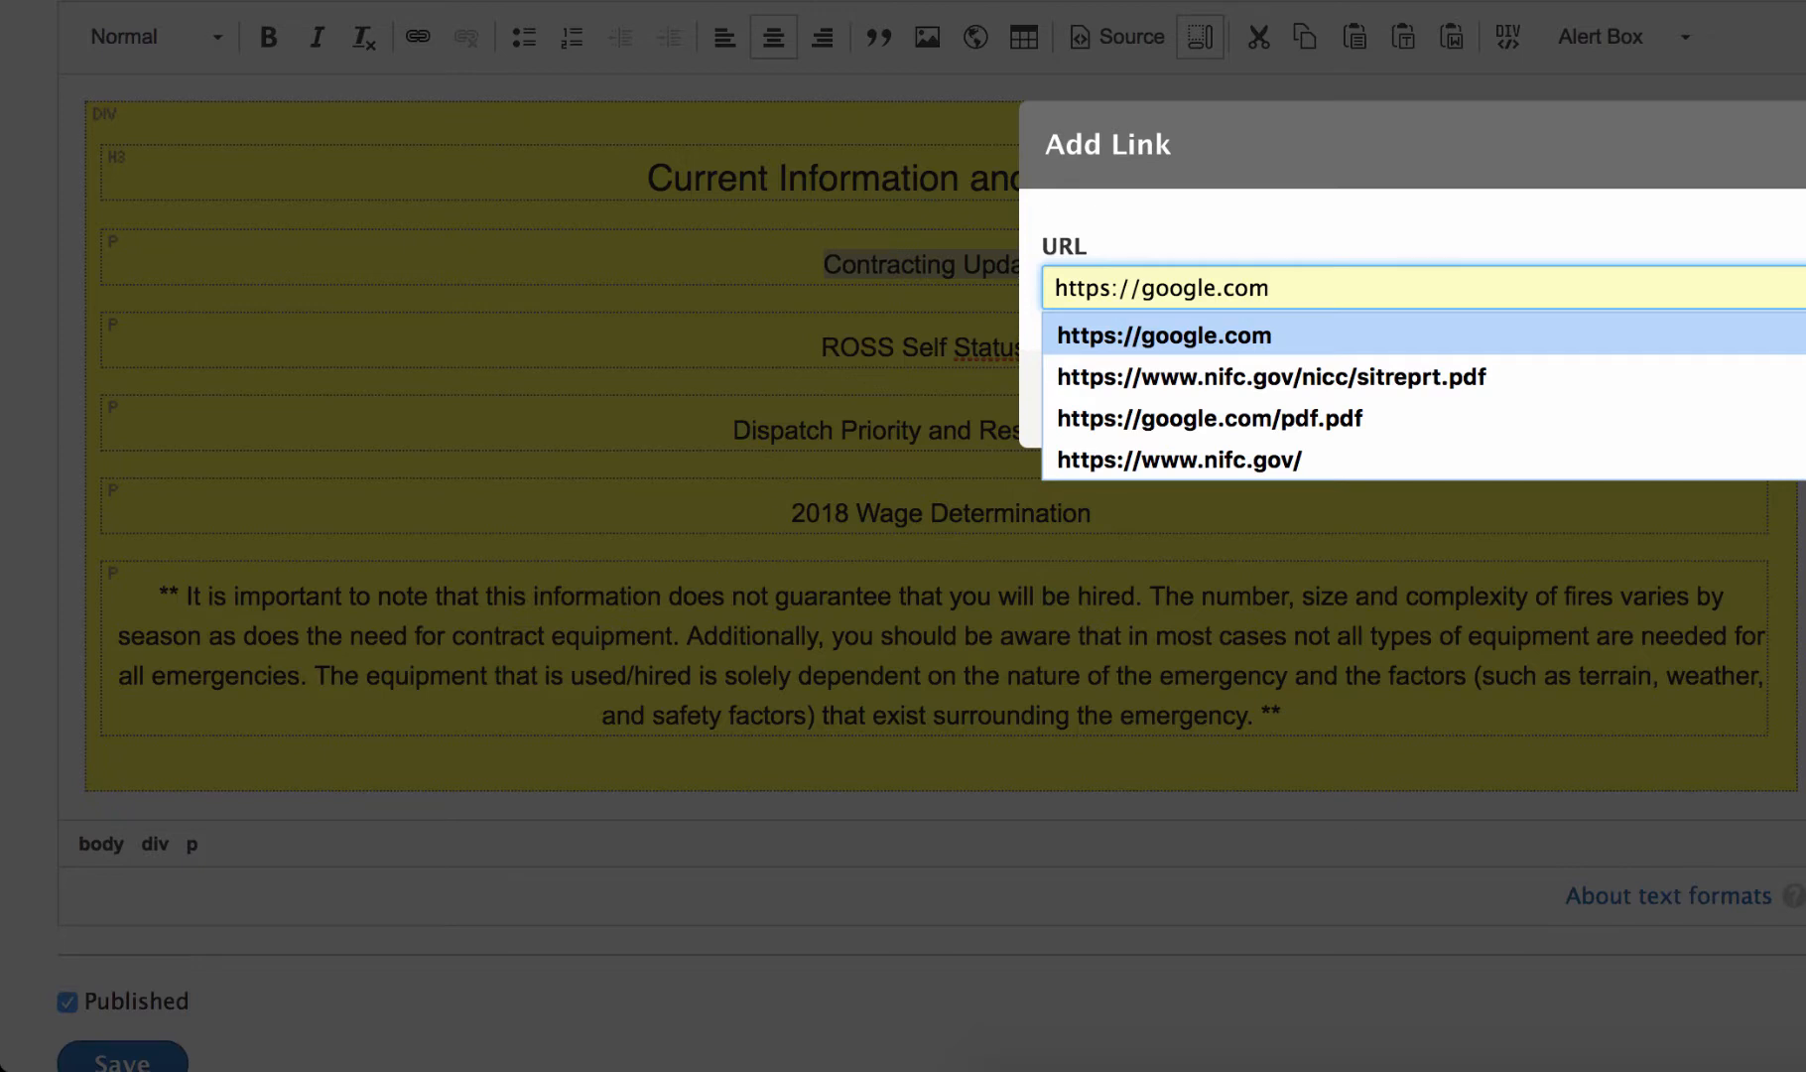
click(1260, 339)
drag(1277, 293, 949, 282)
key(super+c)
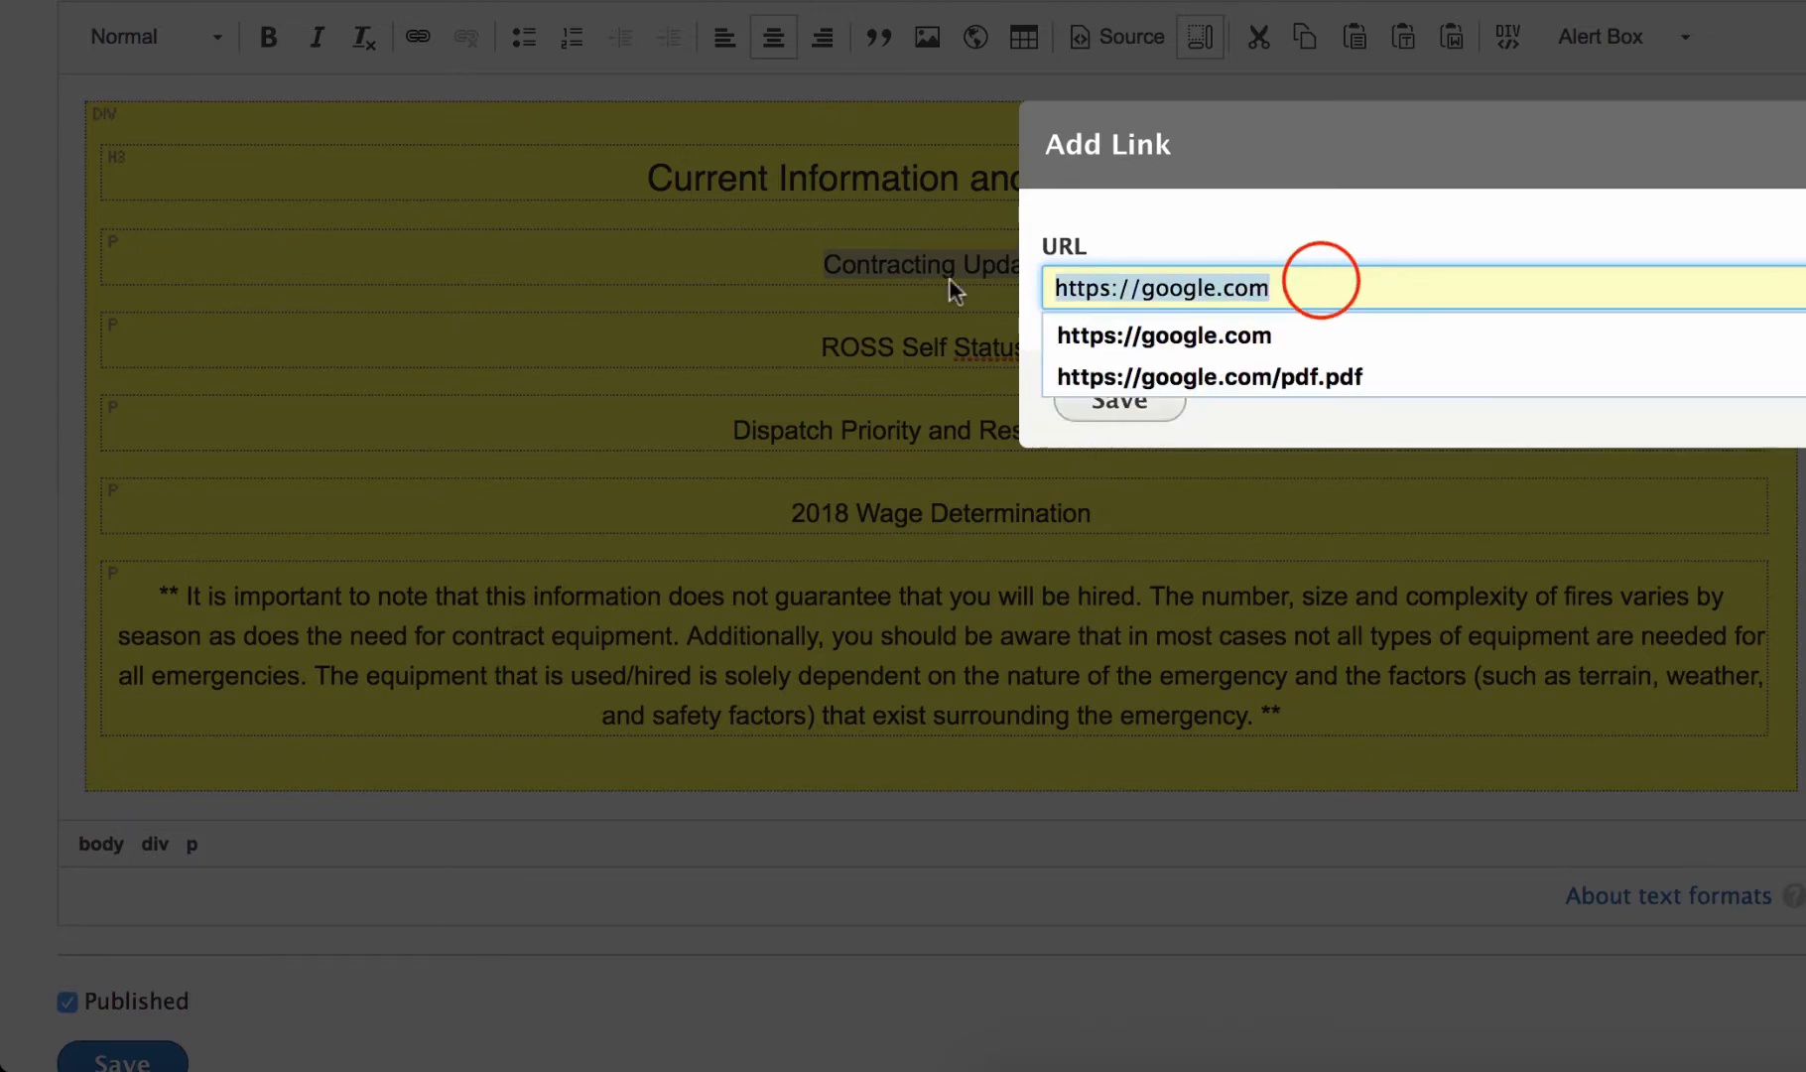
click(1146, 401)
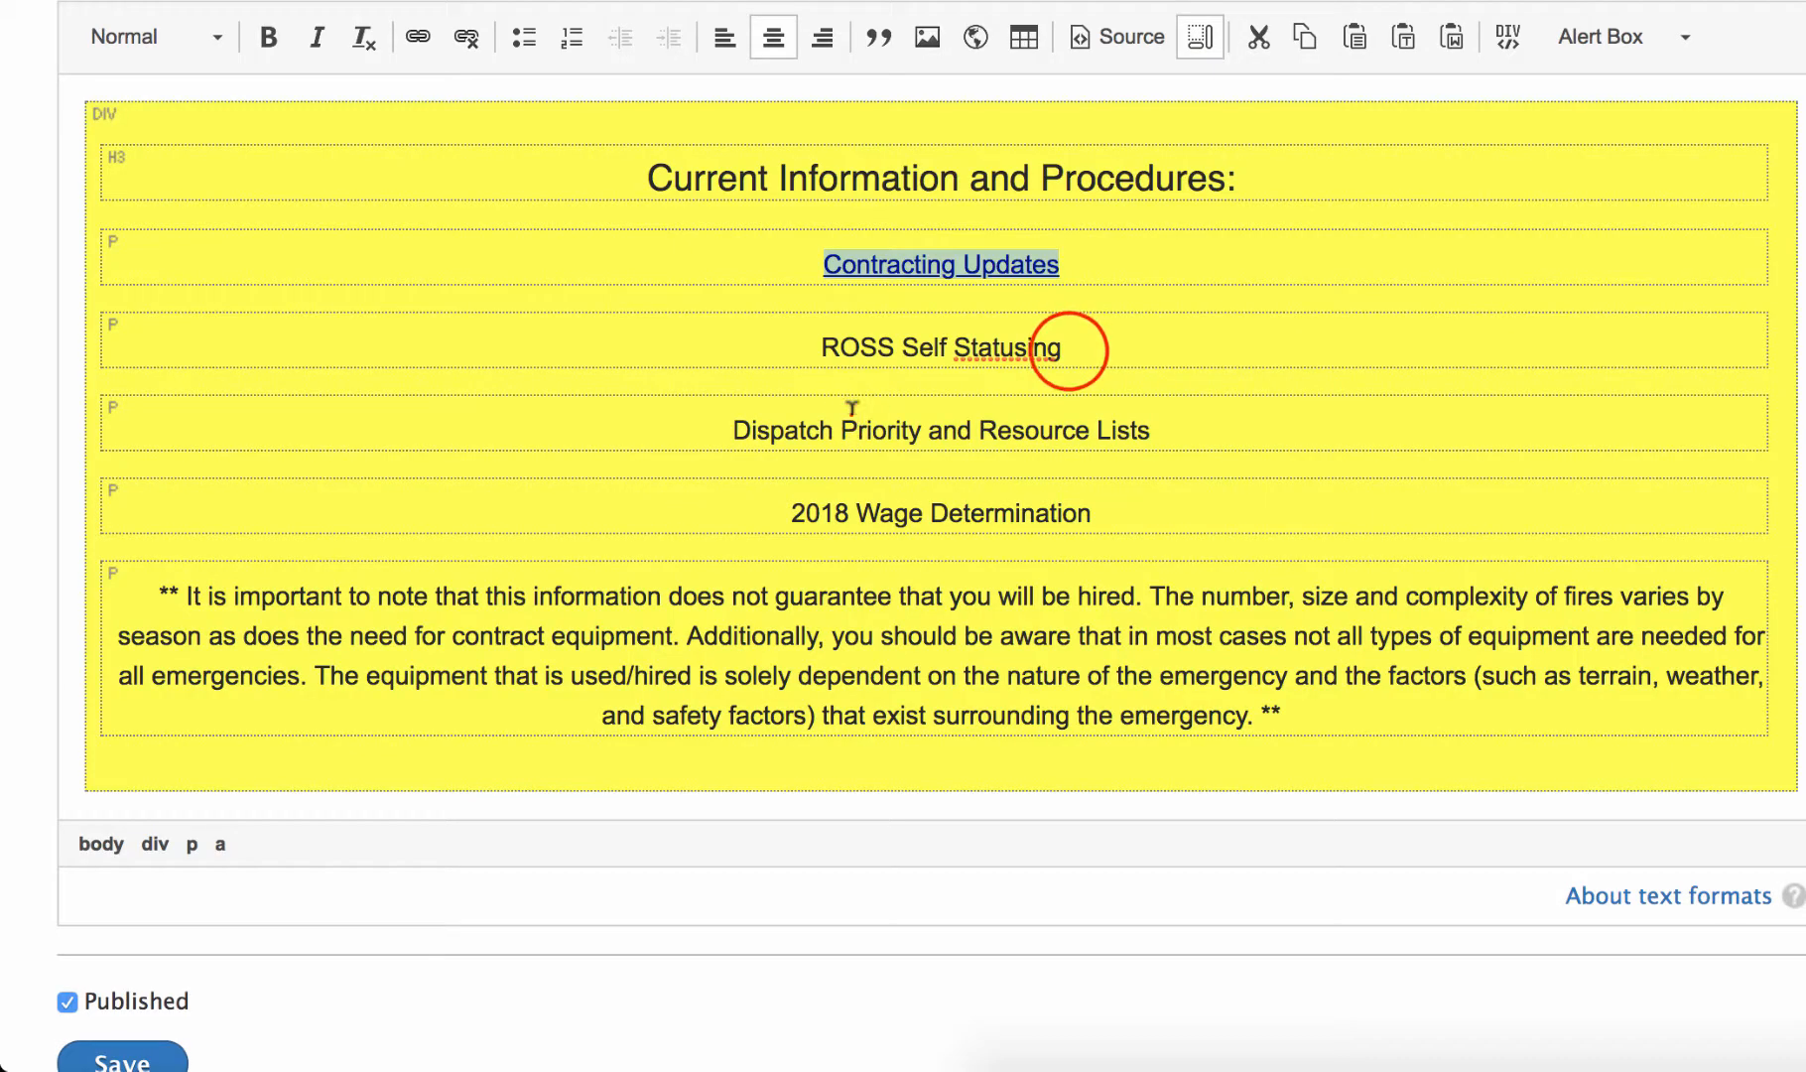
drag(1064, 347, 766, 342)
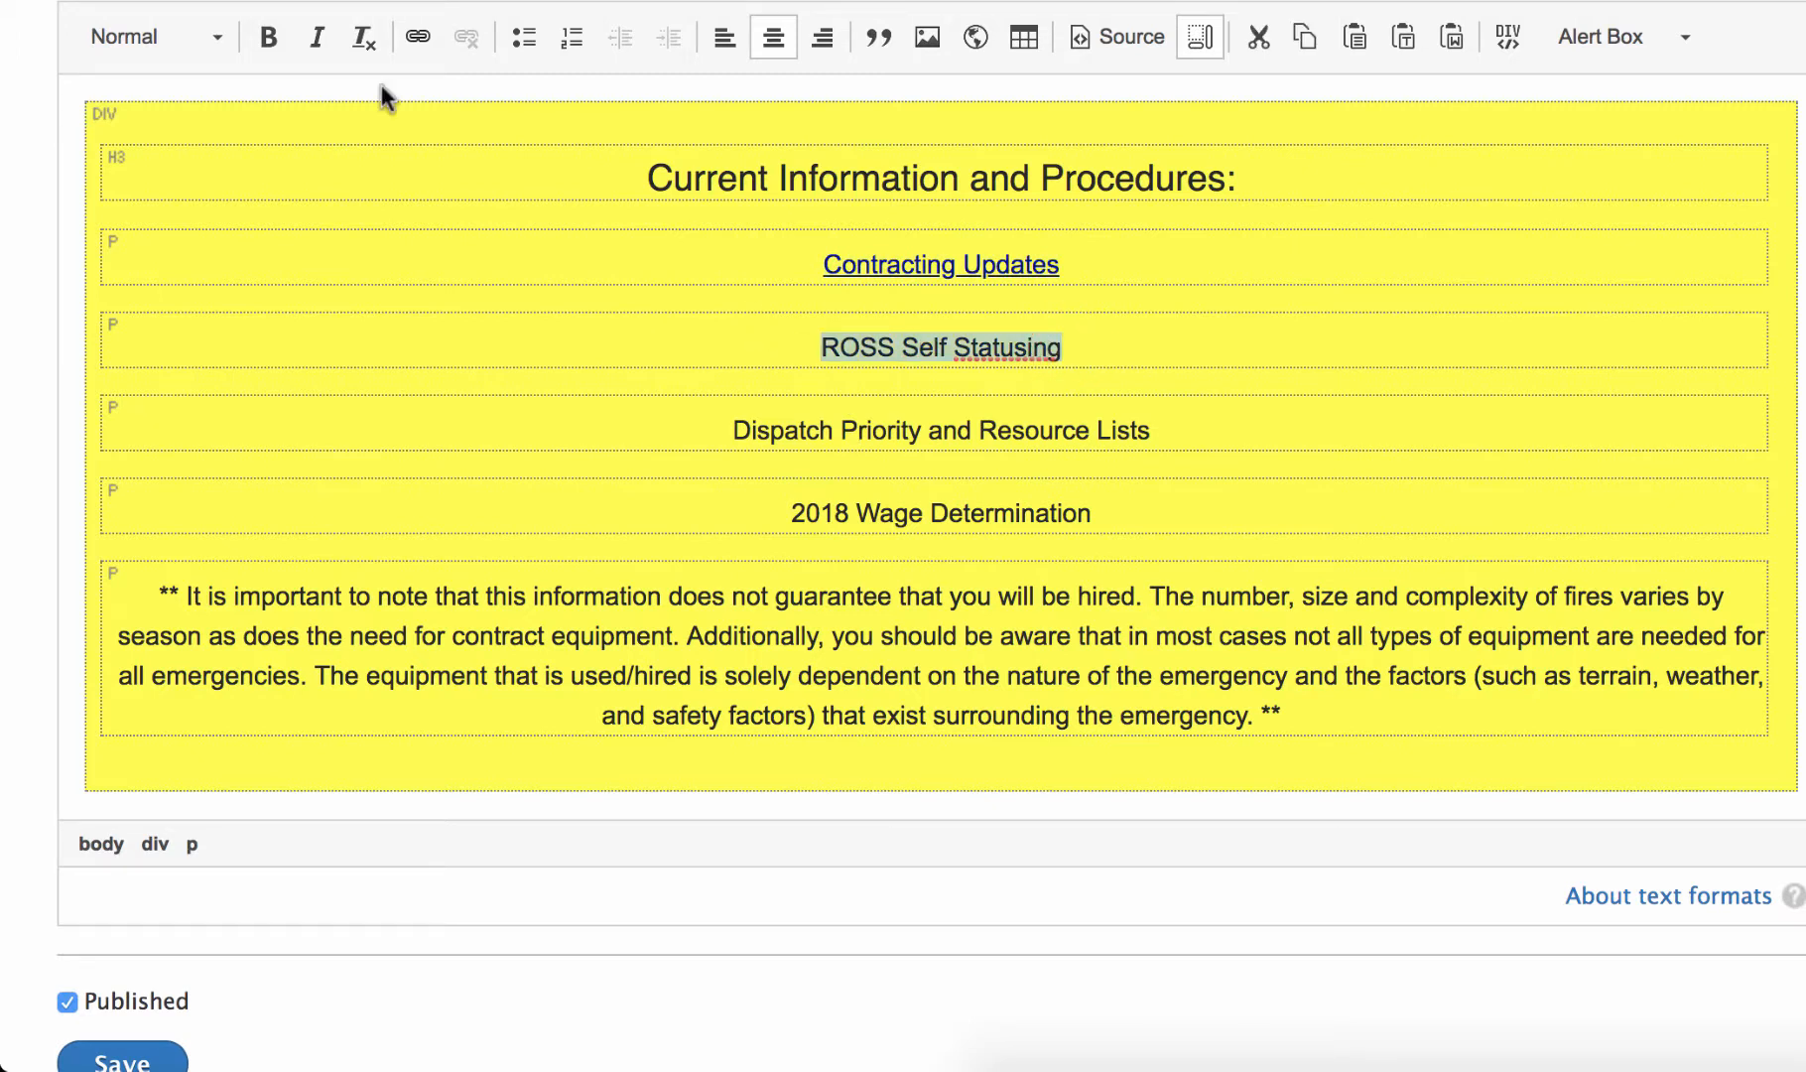
click(416, 36)
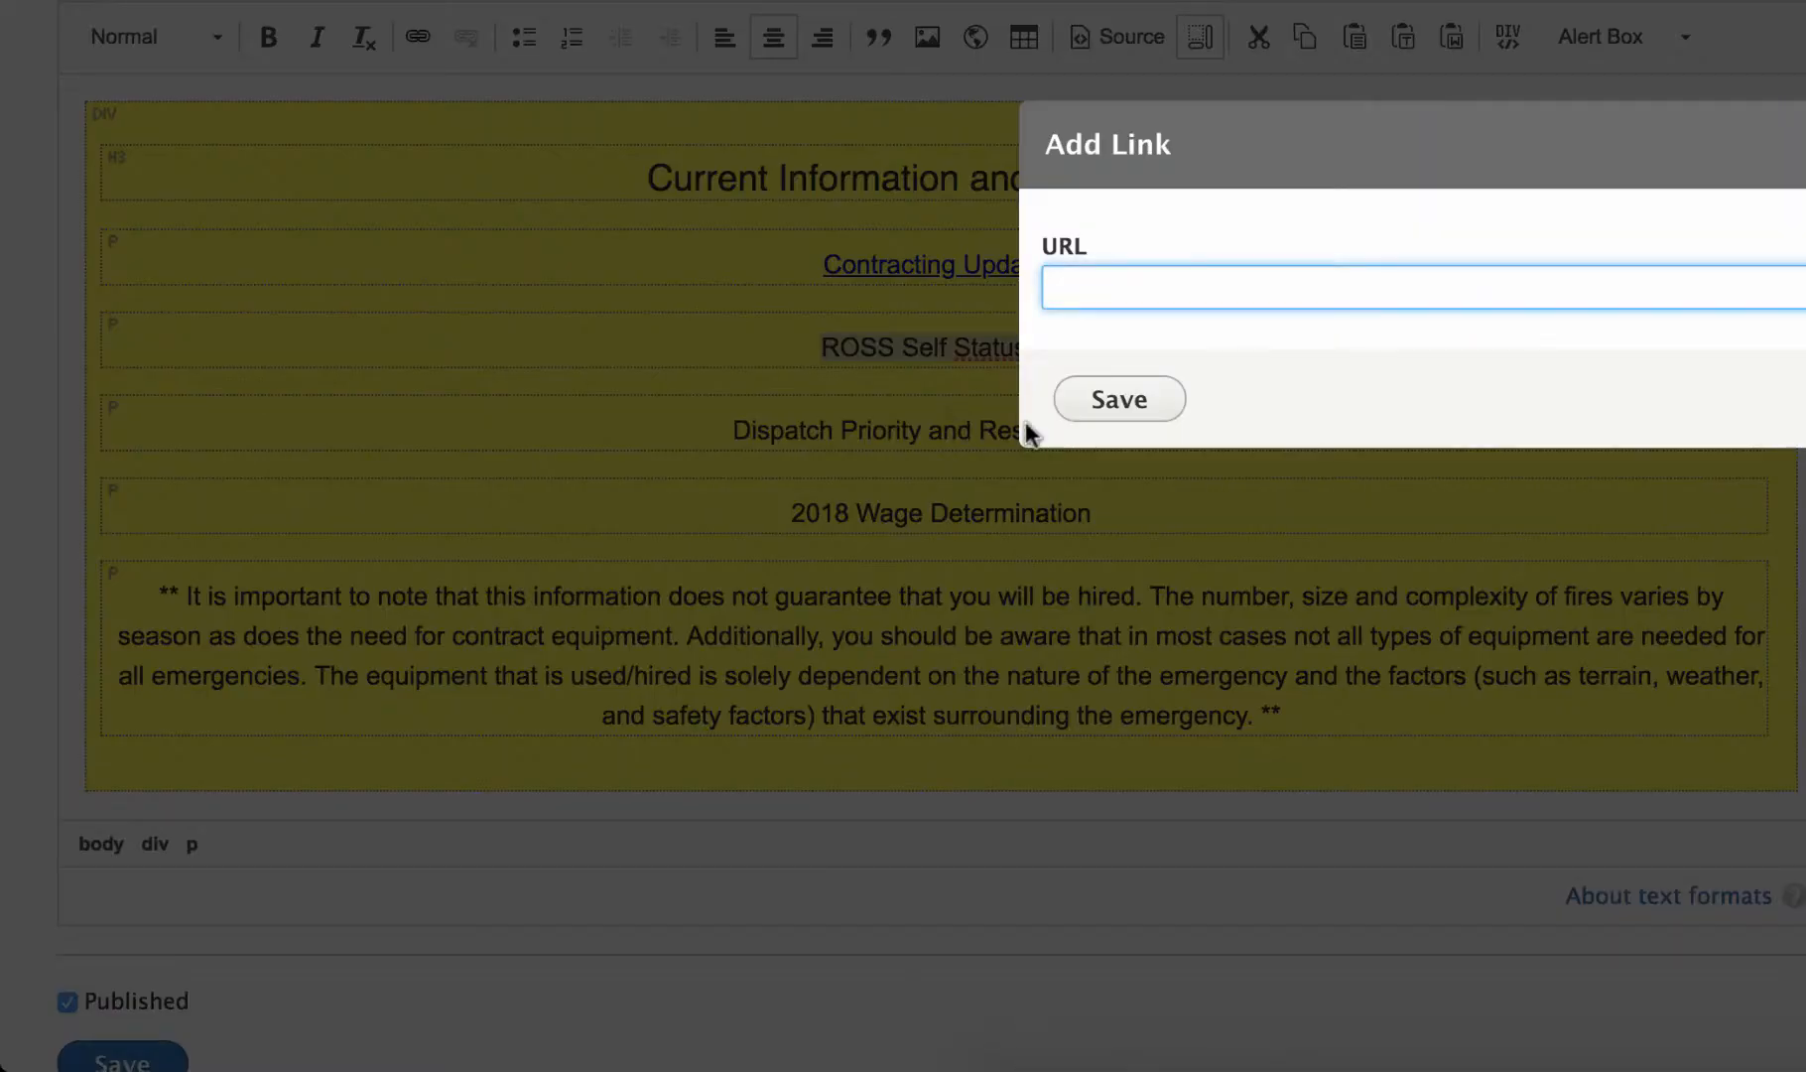
text(https://google.com)
click(1116, 401)
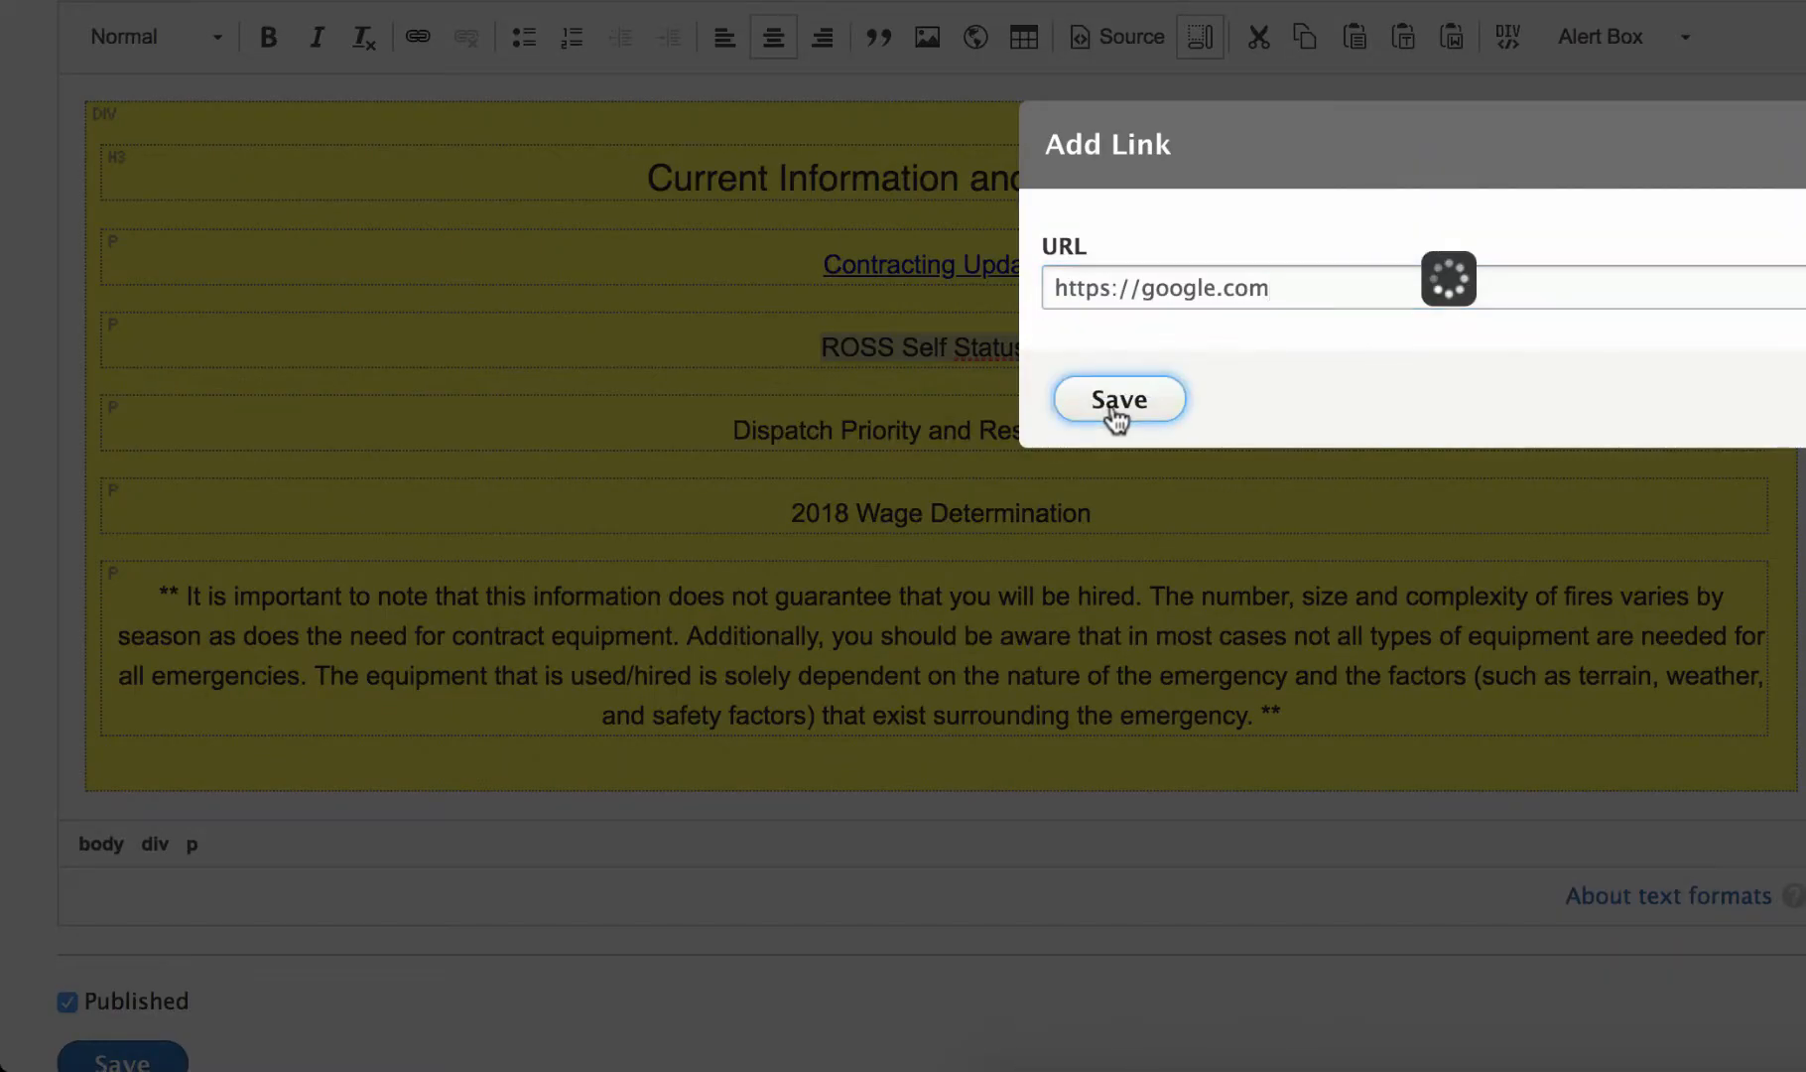
click(698, 430)
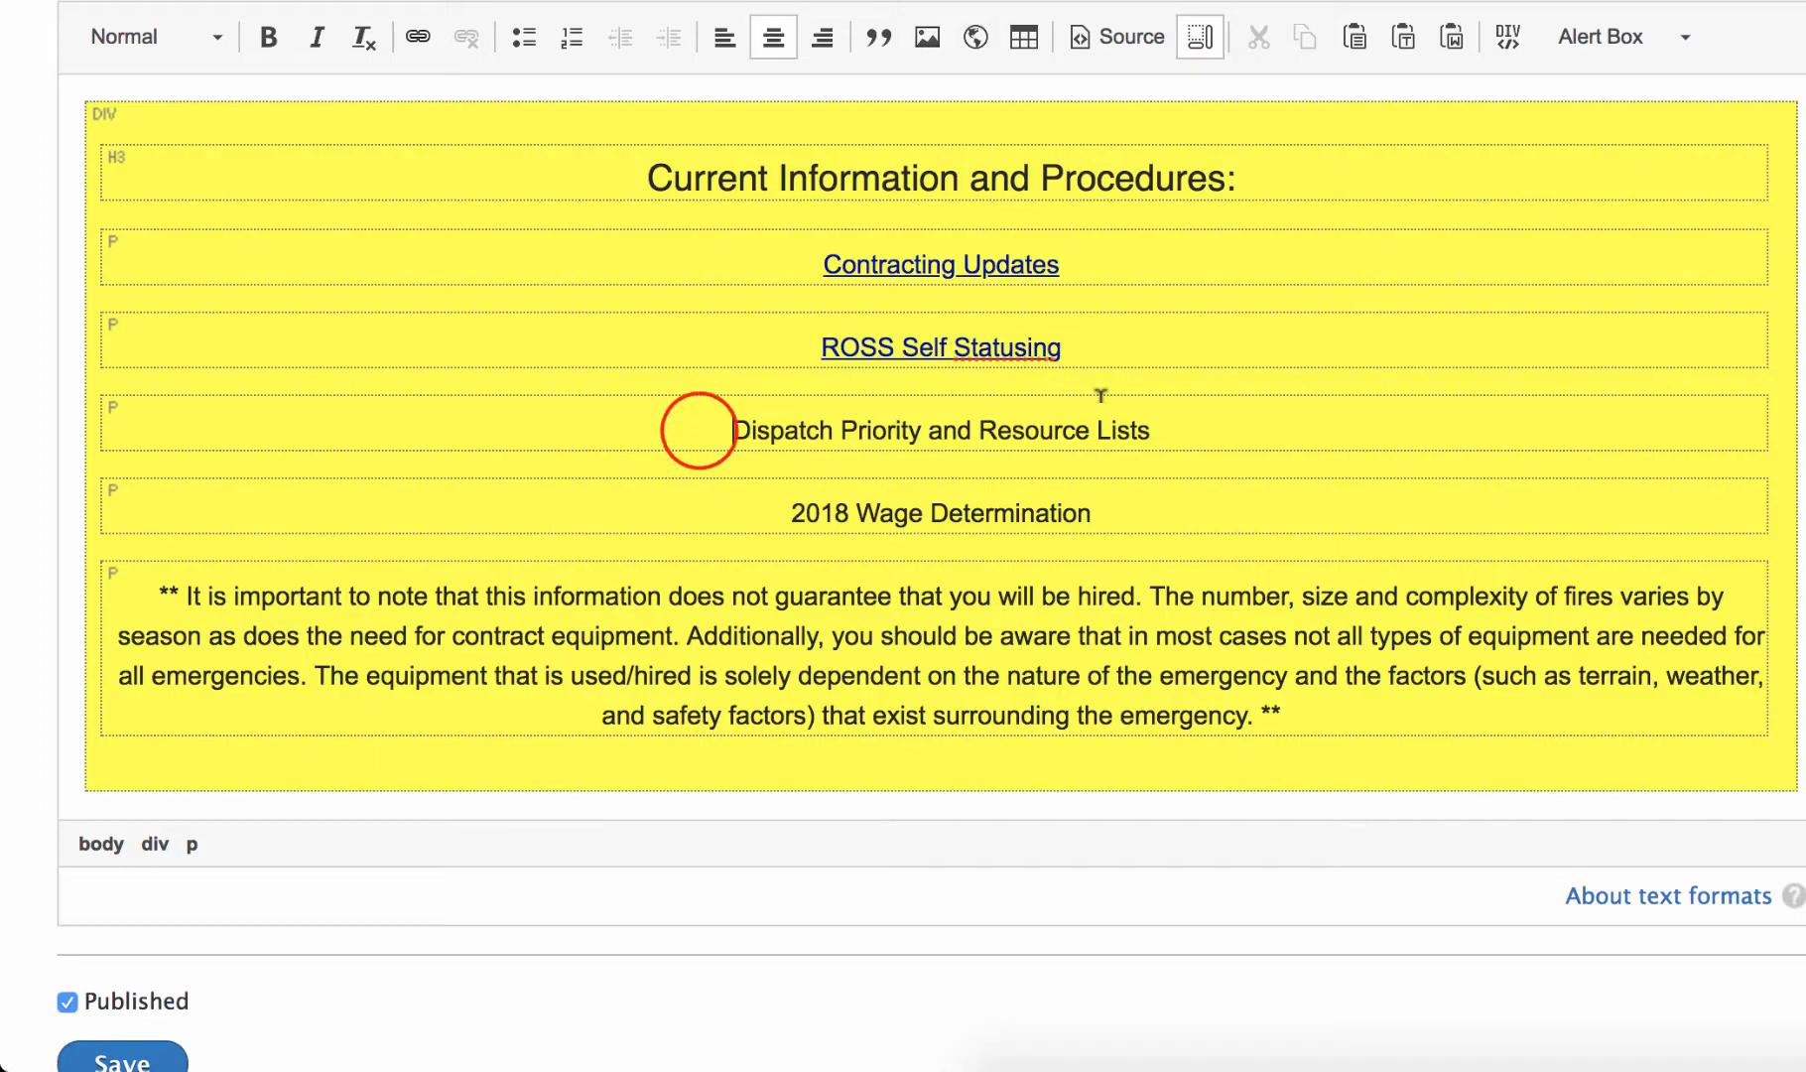
drag(1100, 395, 1213, 419)
click(419, 37)
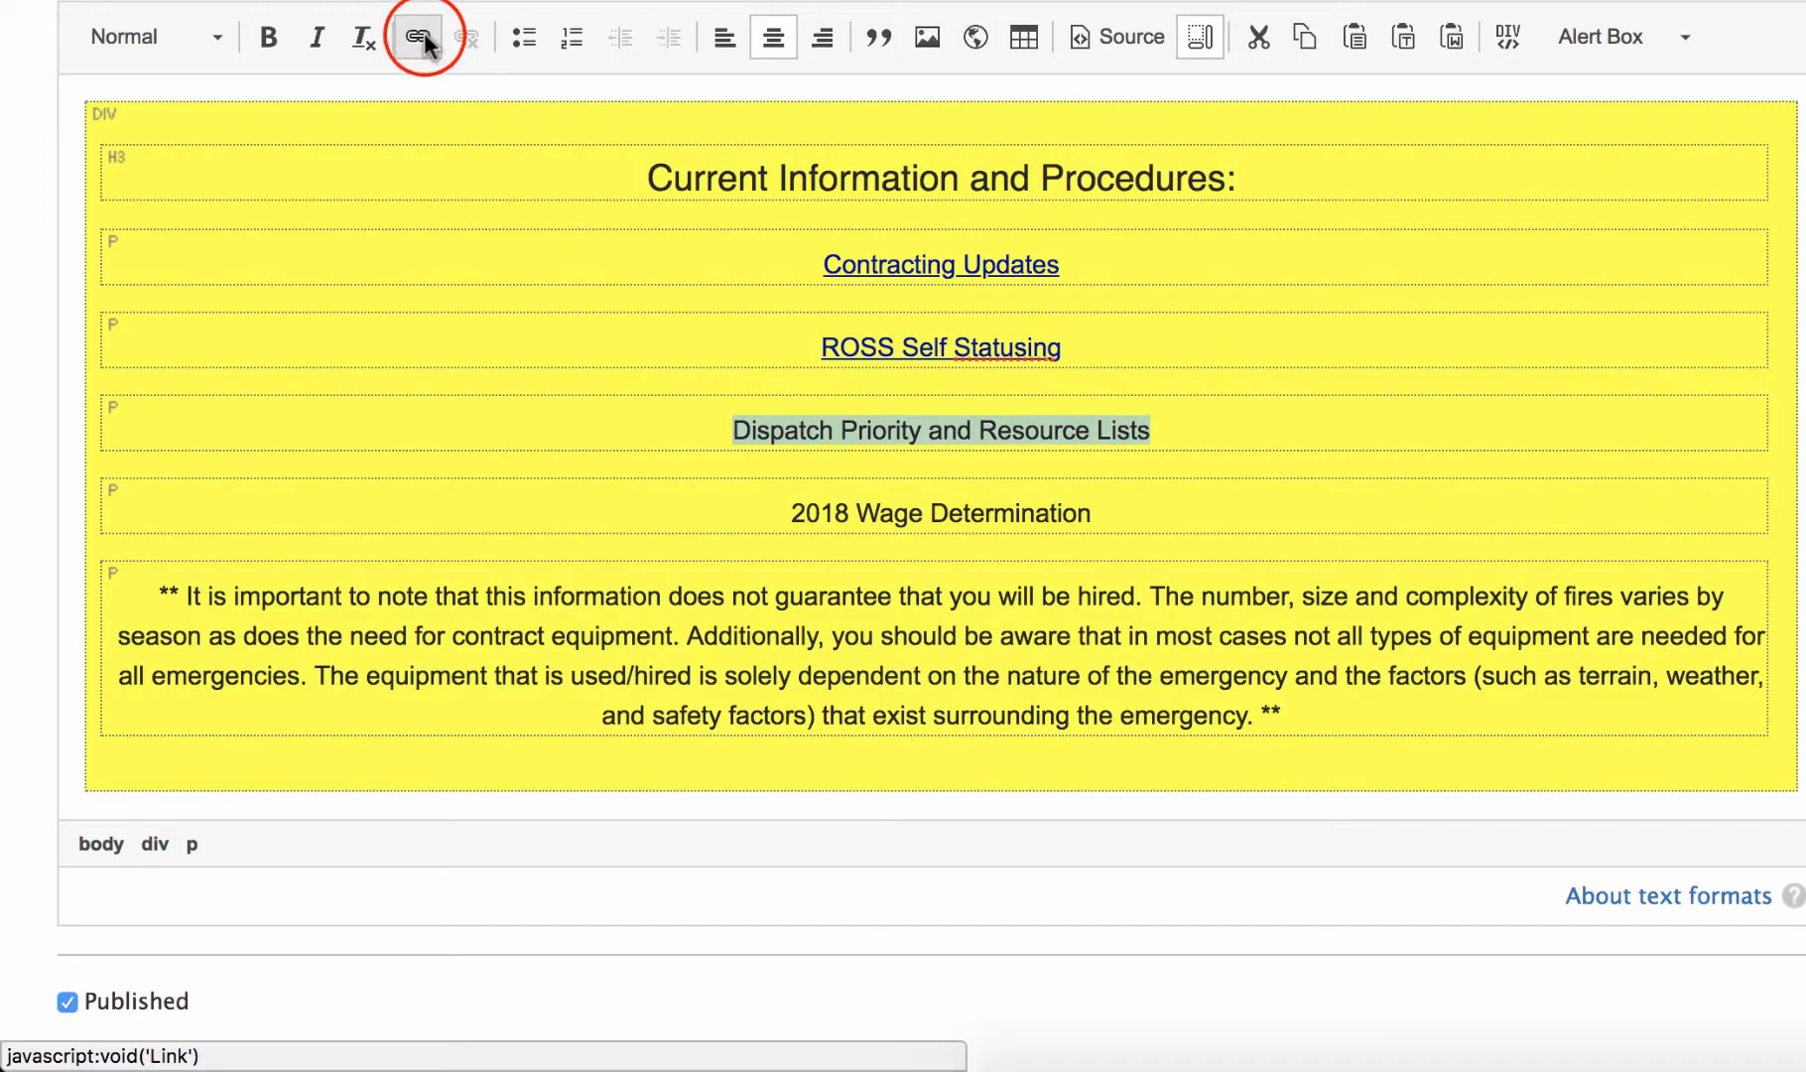
key(super+v)
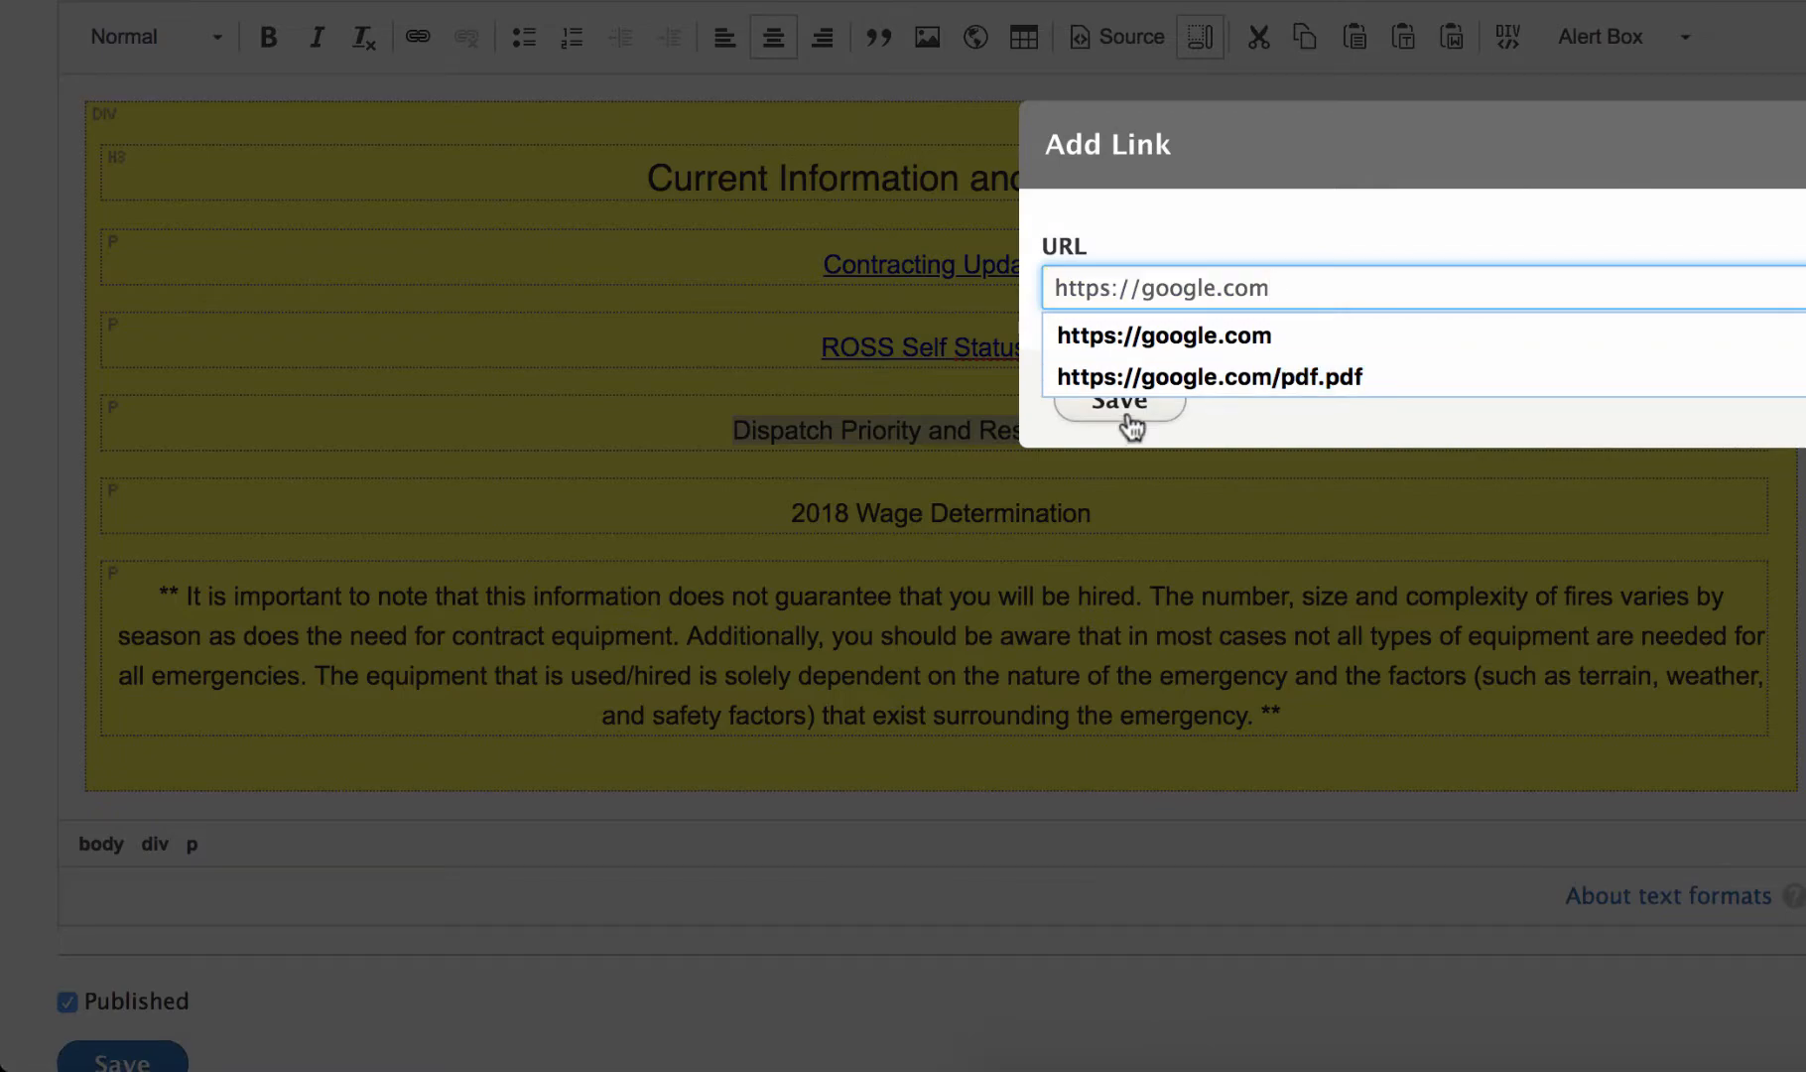
click(1131, 427)
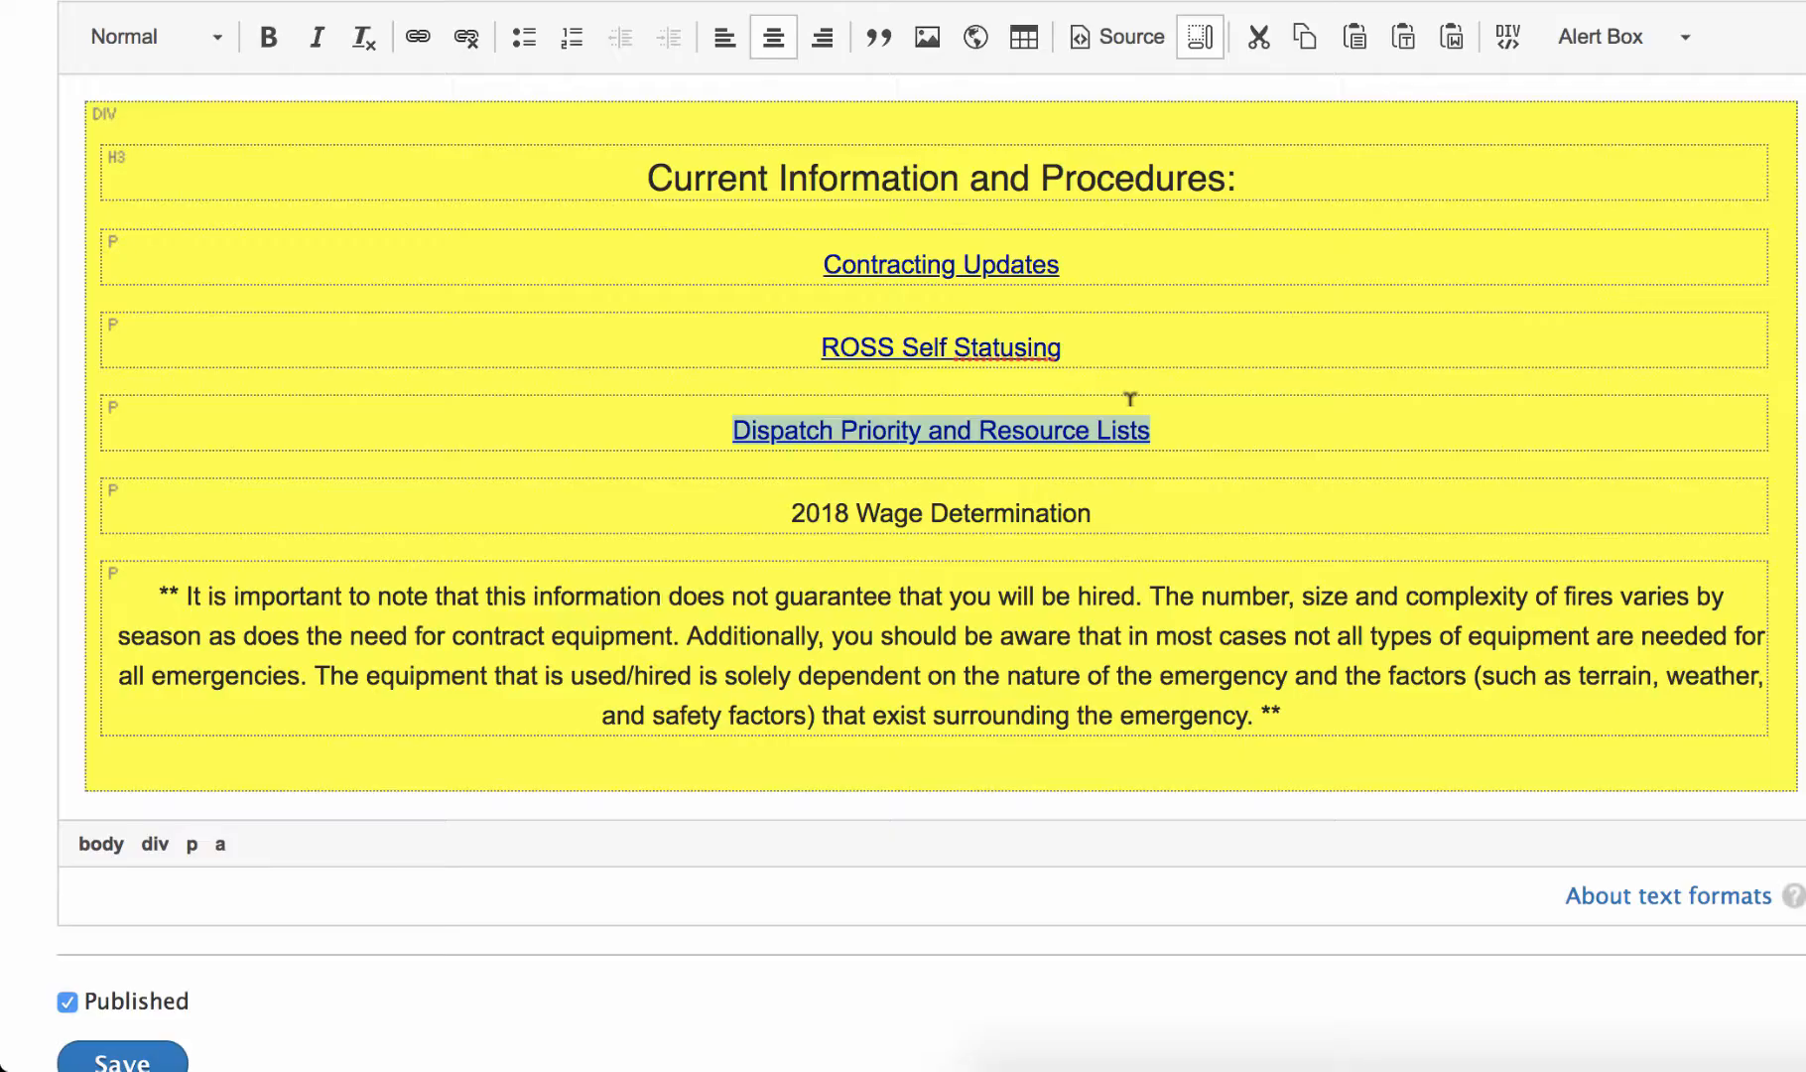
click(1124, 509)
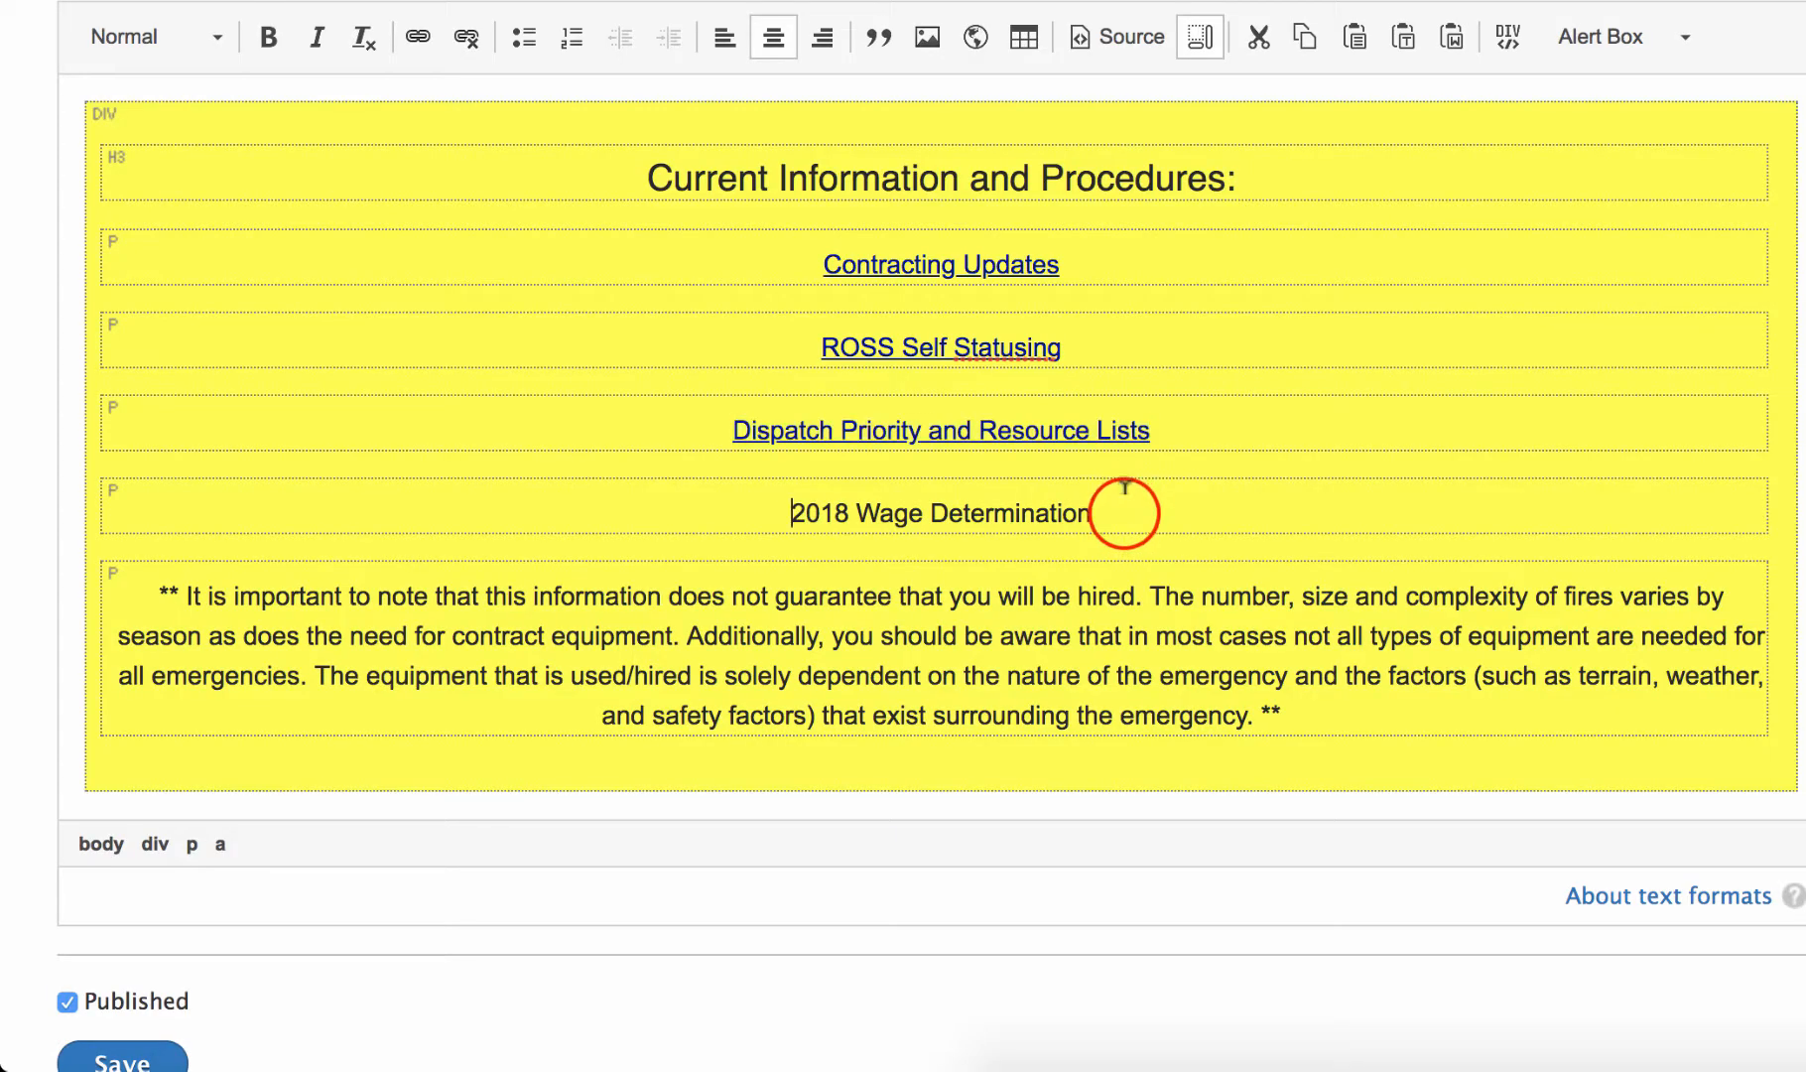
drag(1125, 501, 762, 512)
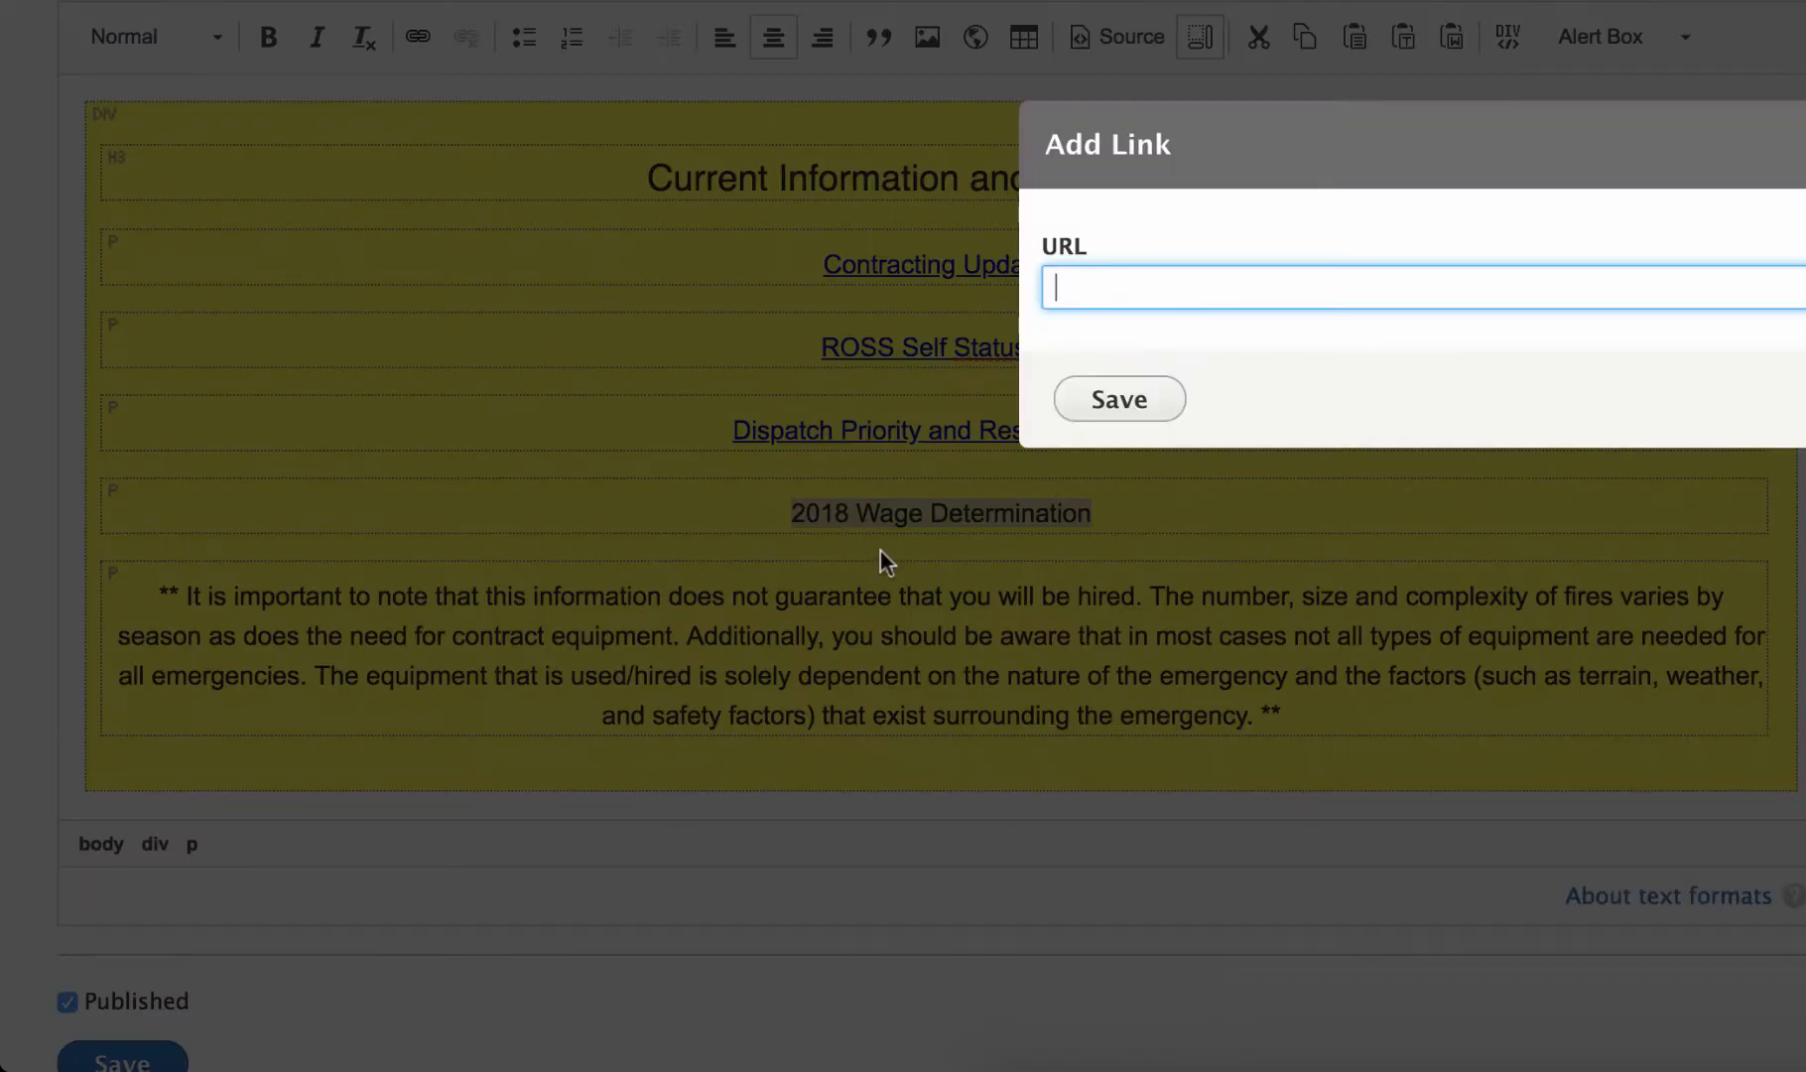
key(super+v)
click(1121, 409)
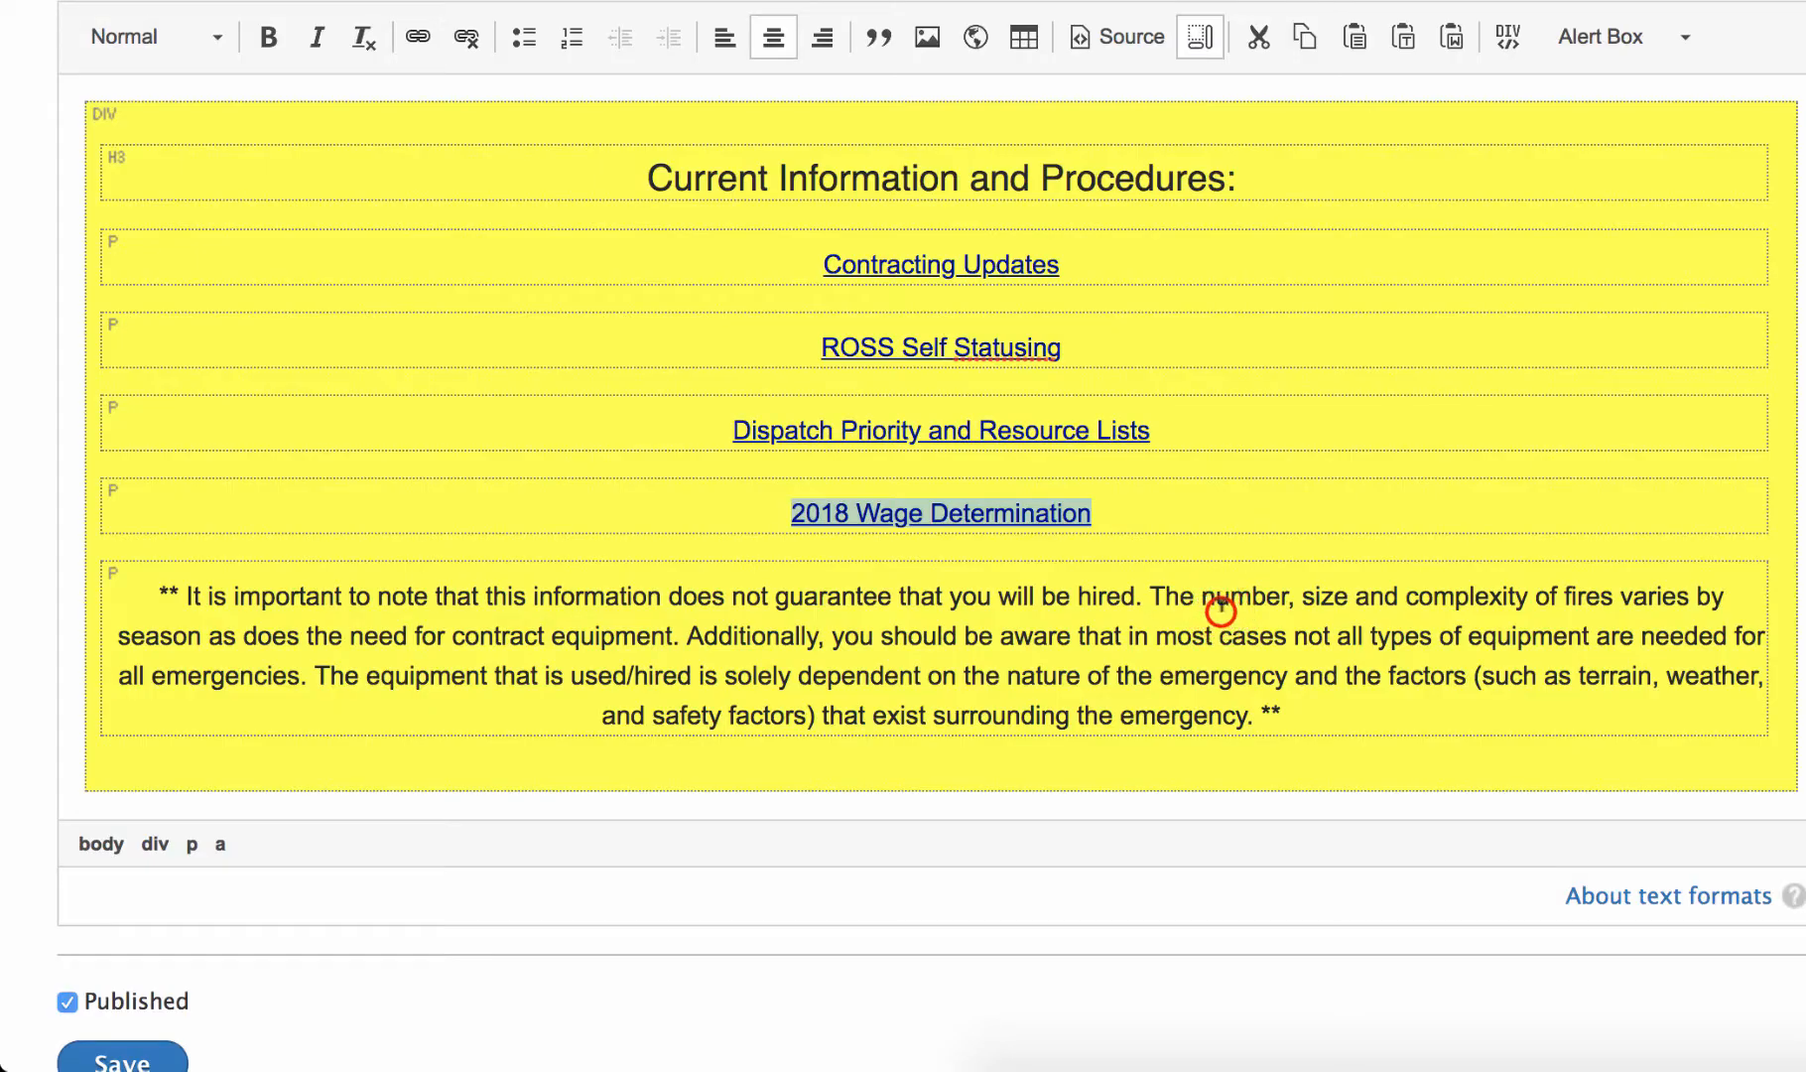
- Make the closing "It is important to note" paragraph in the Alert Box bold, without italics
click(1221, 611)
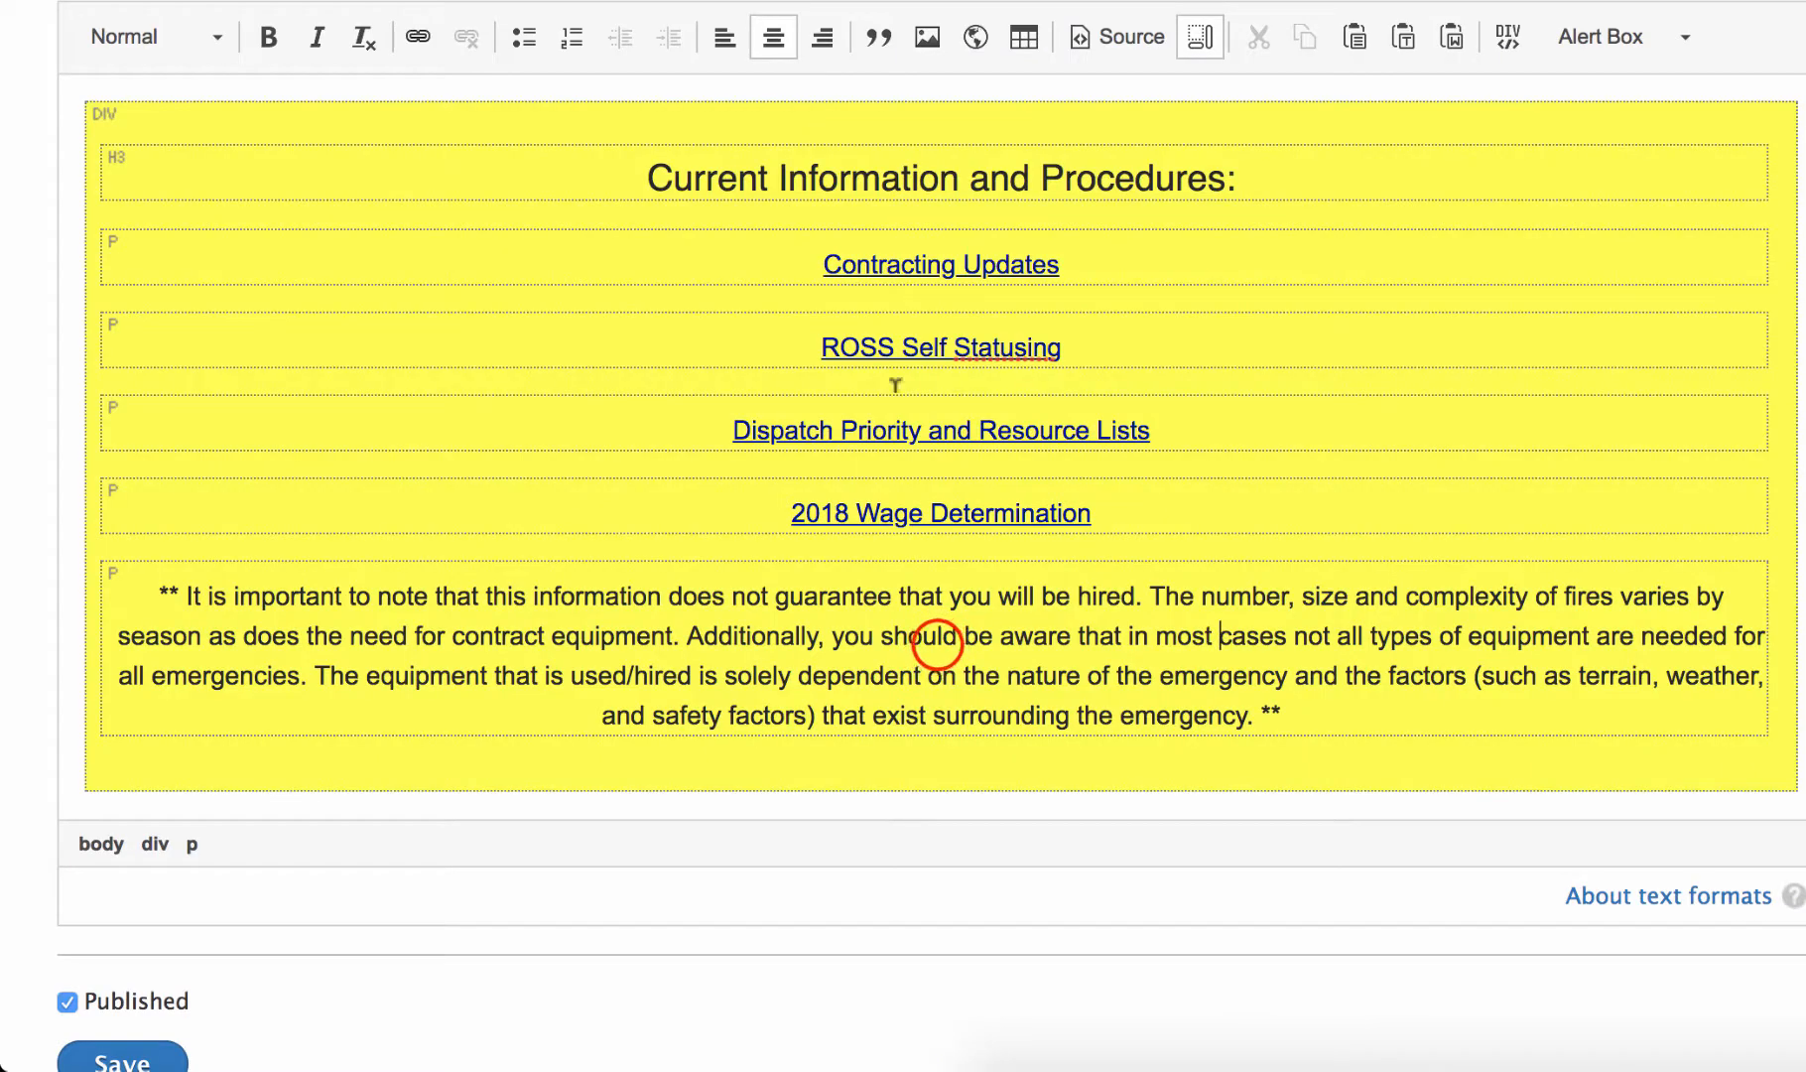
click(1296, 711)
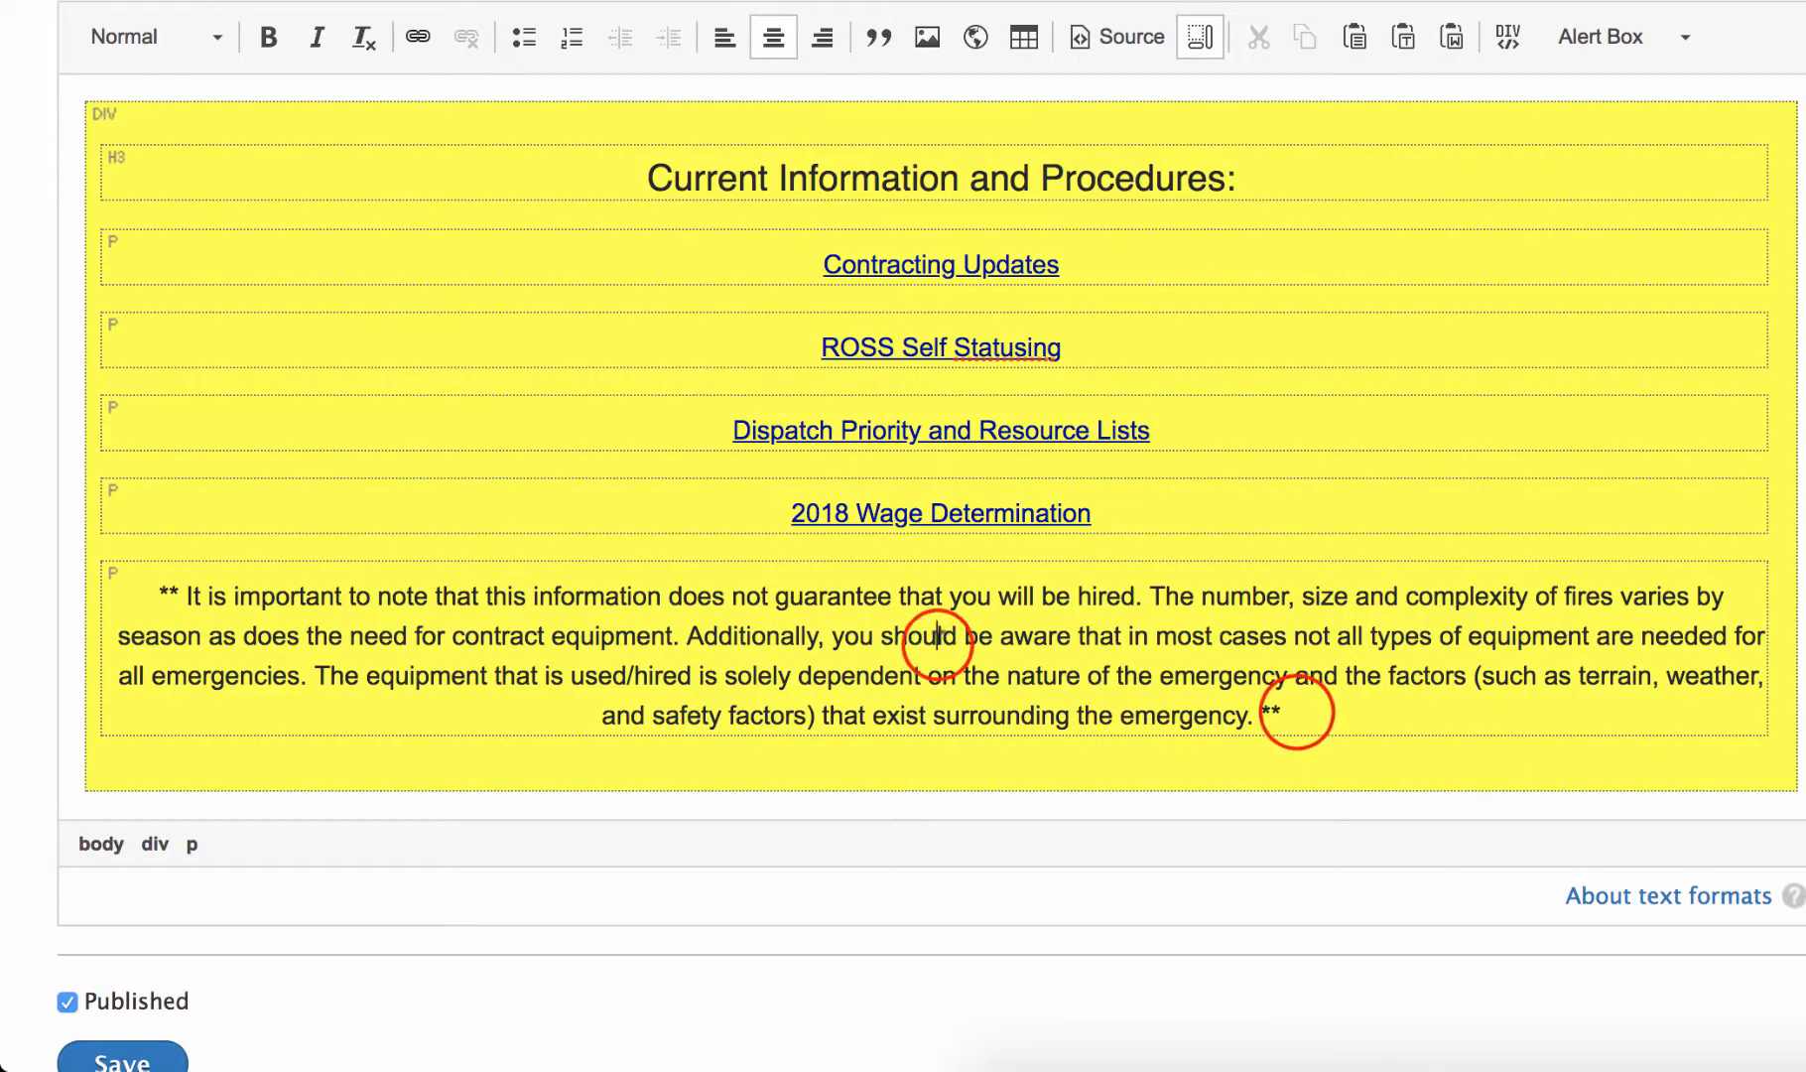
drag(1290, 713, 156, 594)
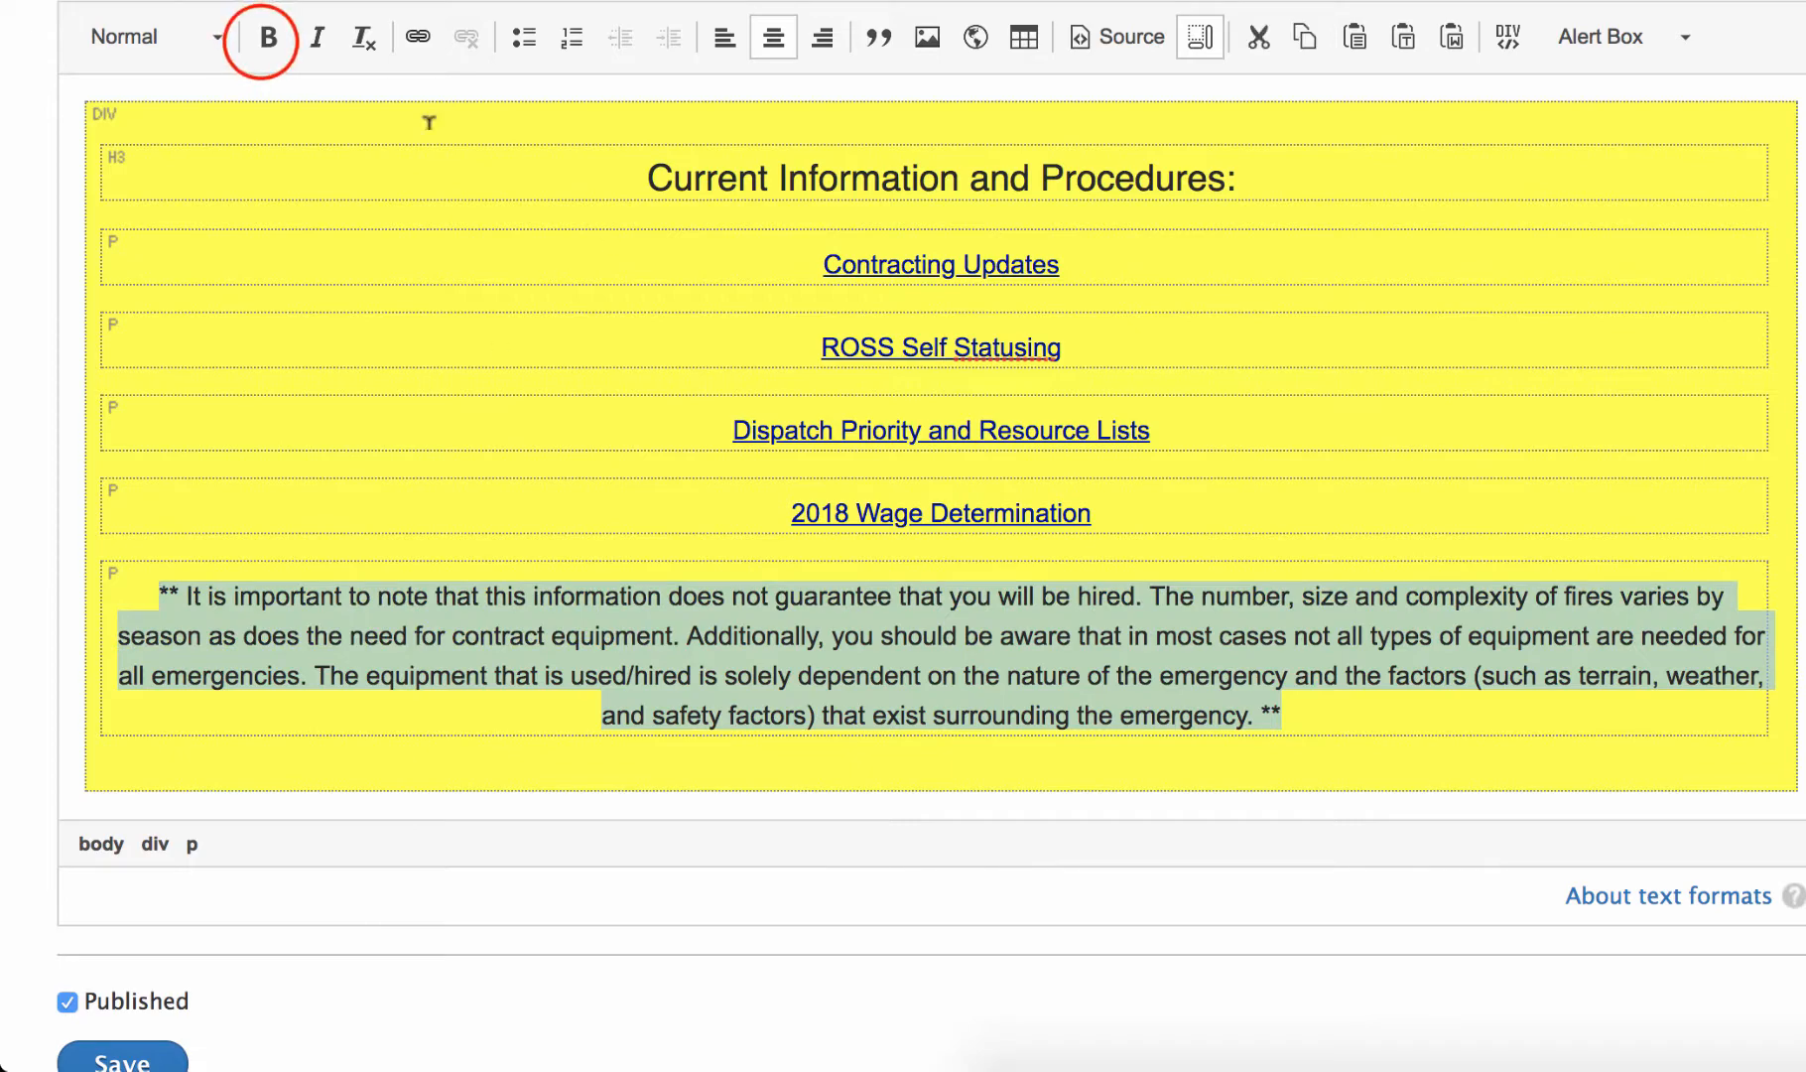
click(264, 37)
click(317, 37)
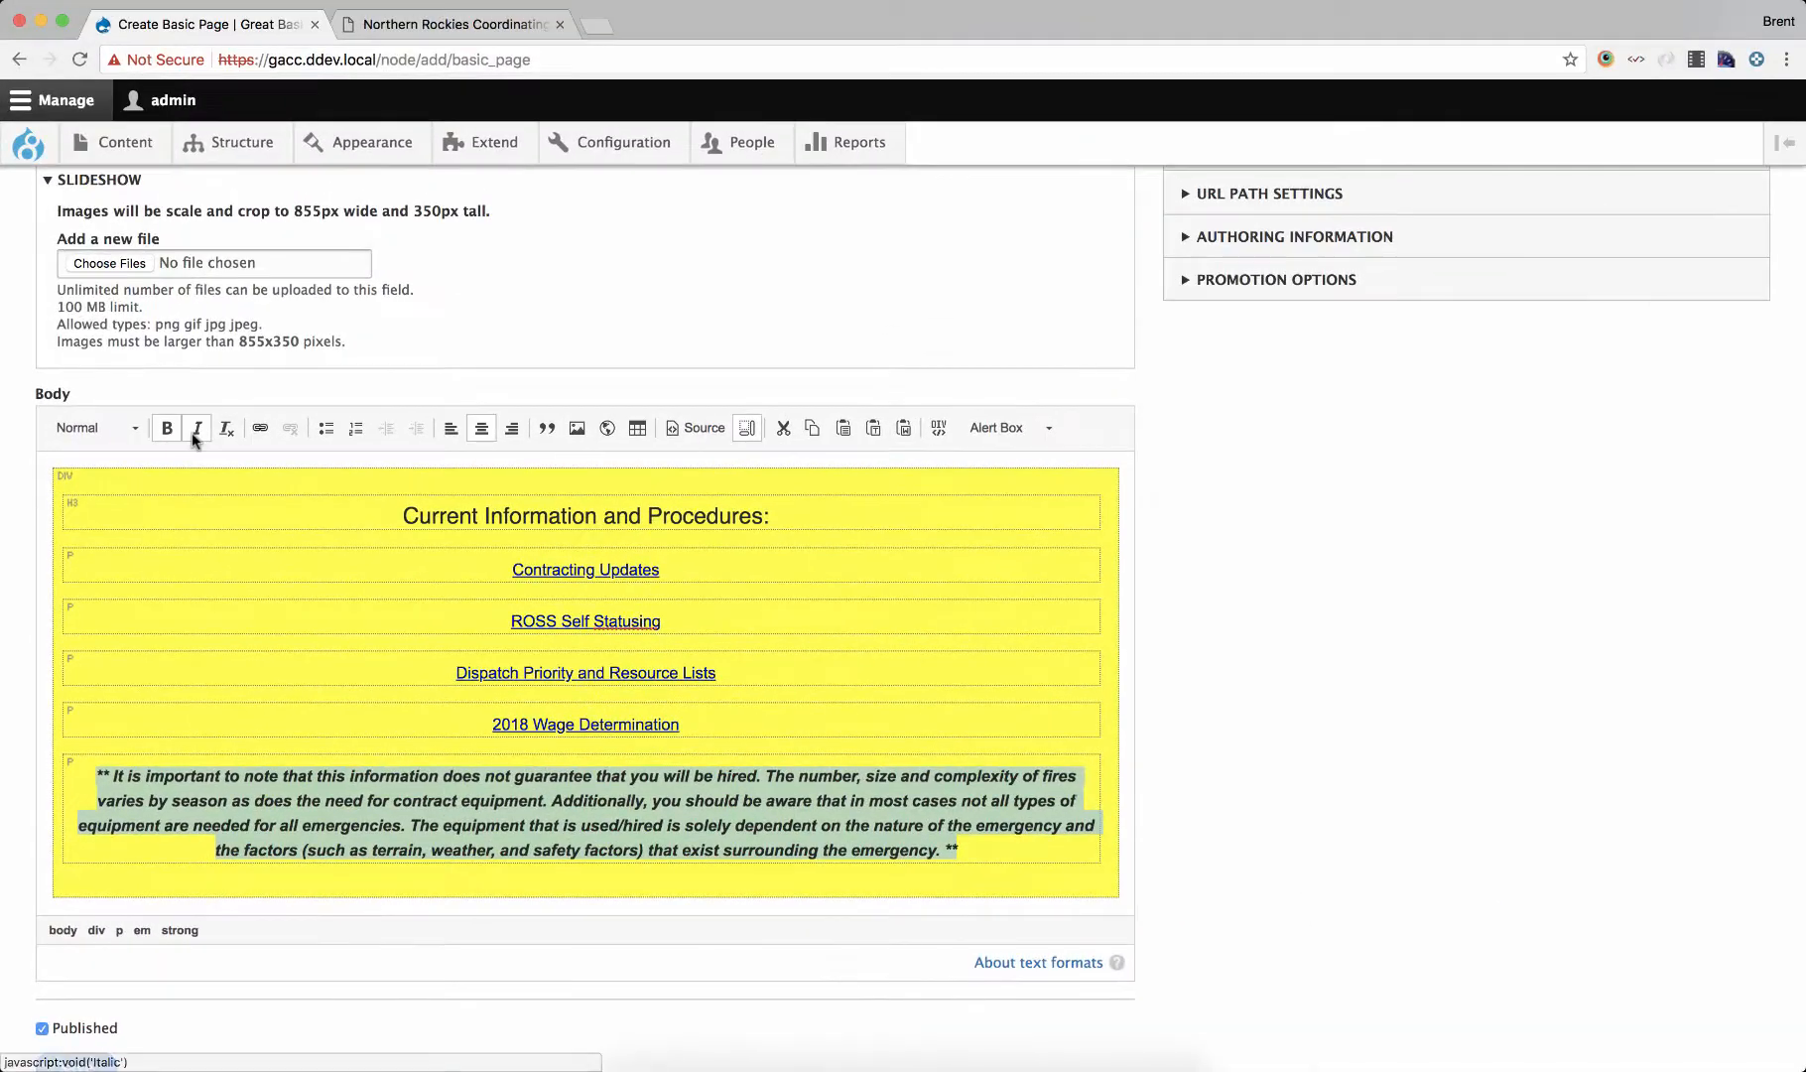
click(310, 50)
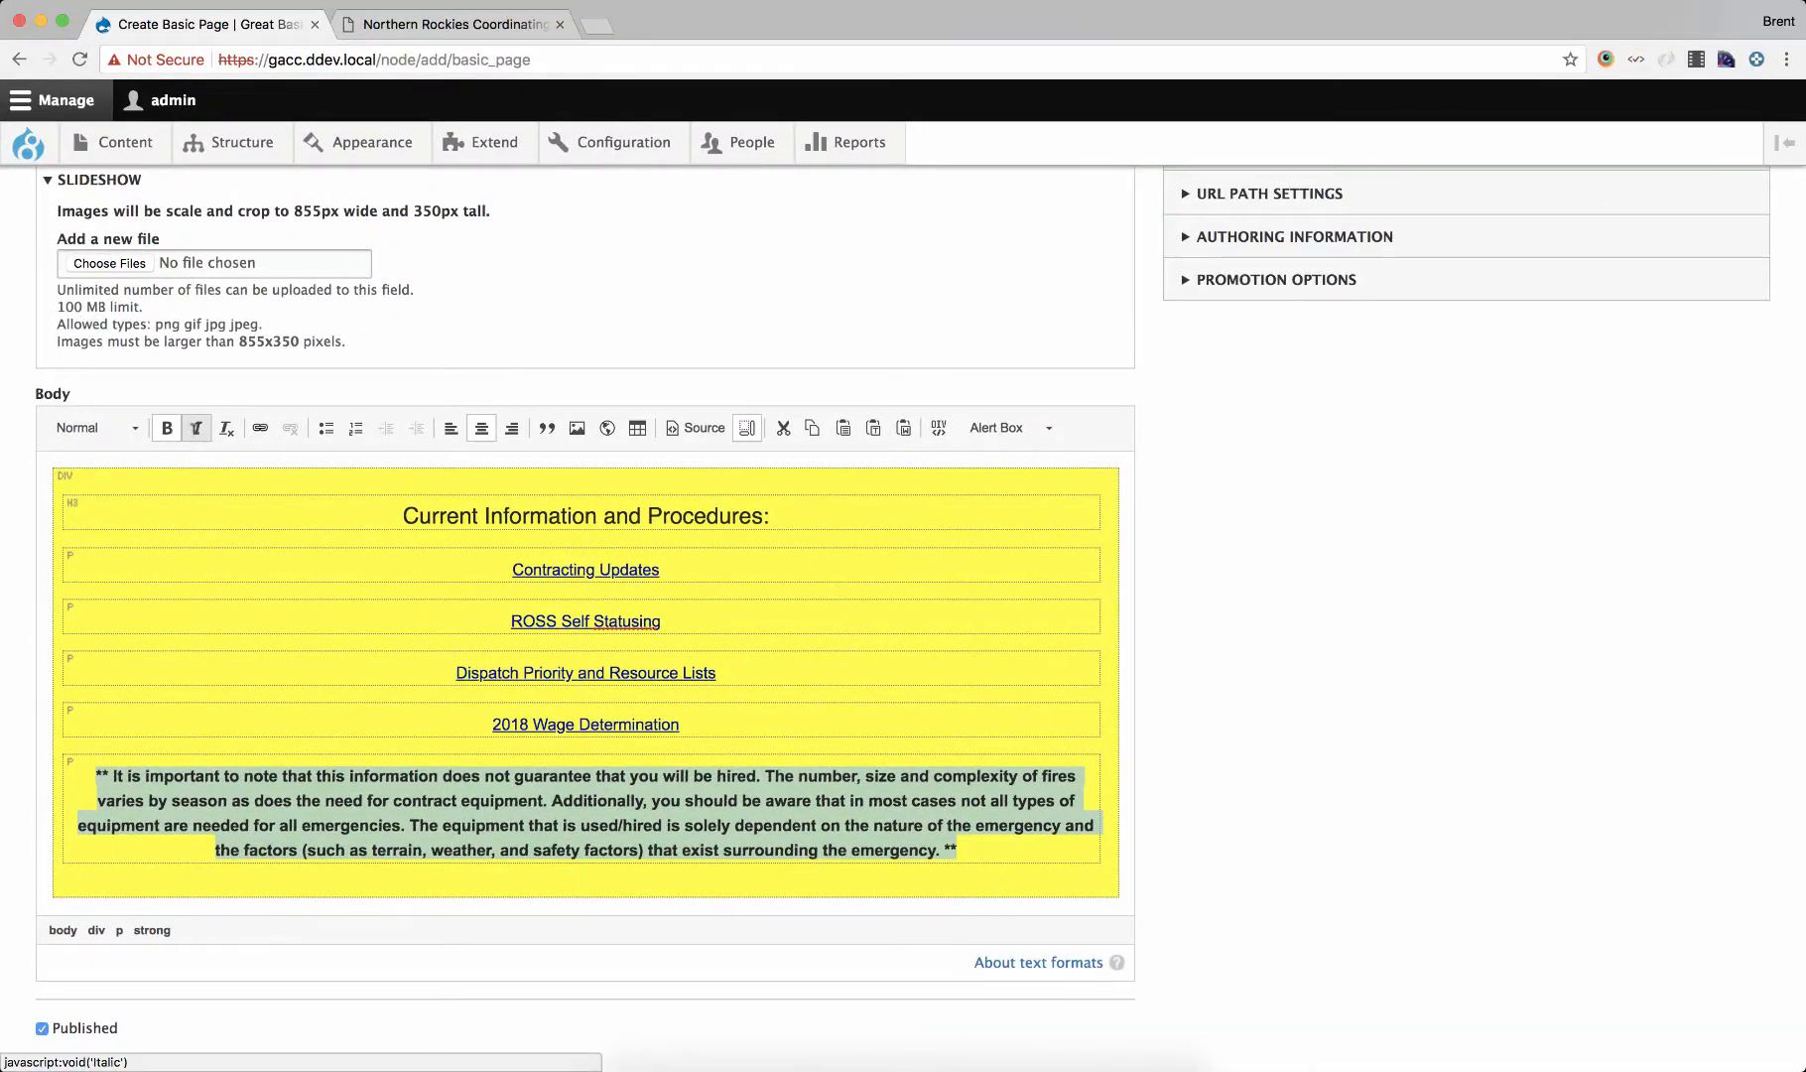
click(159, 641)
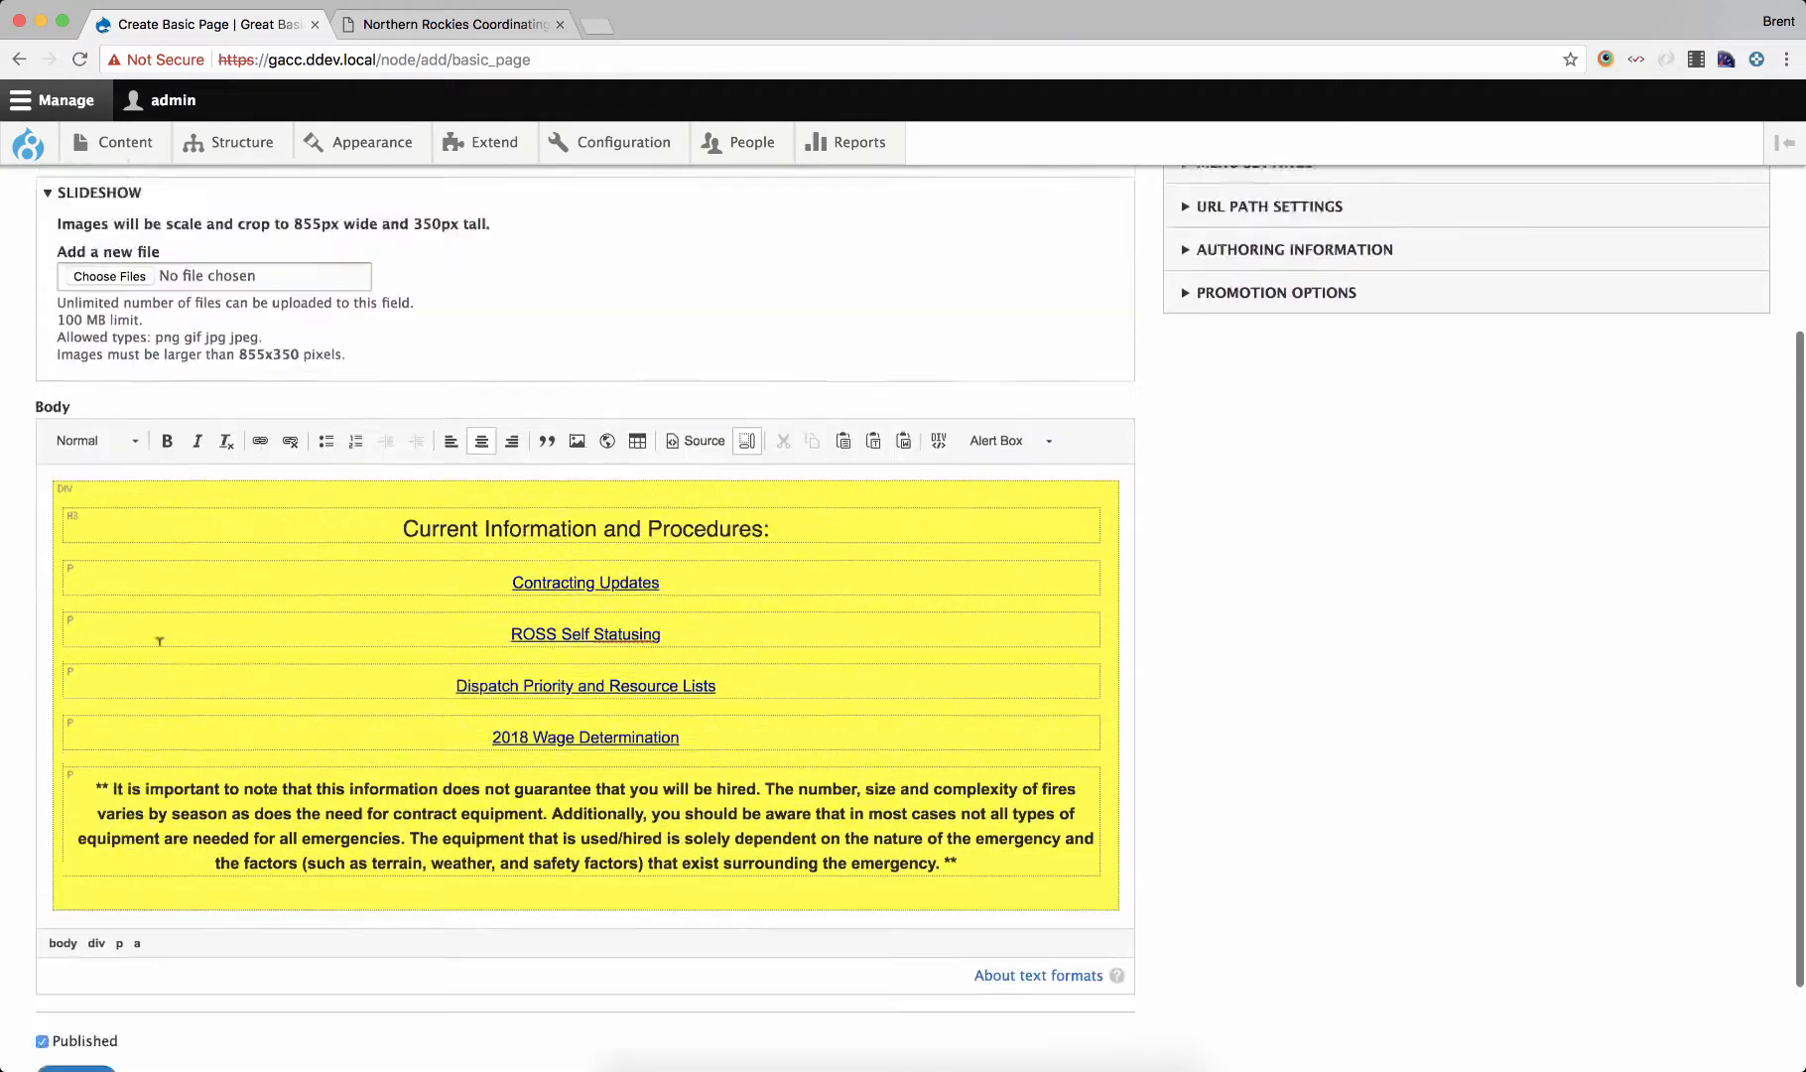
- Save the new Basic Page and compare its Alert Box with the original NRCC contracting page
scroll(156, 639, up, 5)
scroll(288, 421, up, 2)
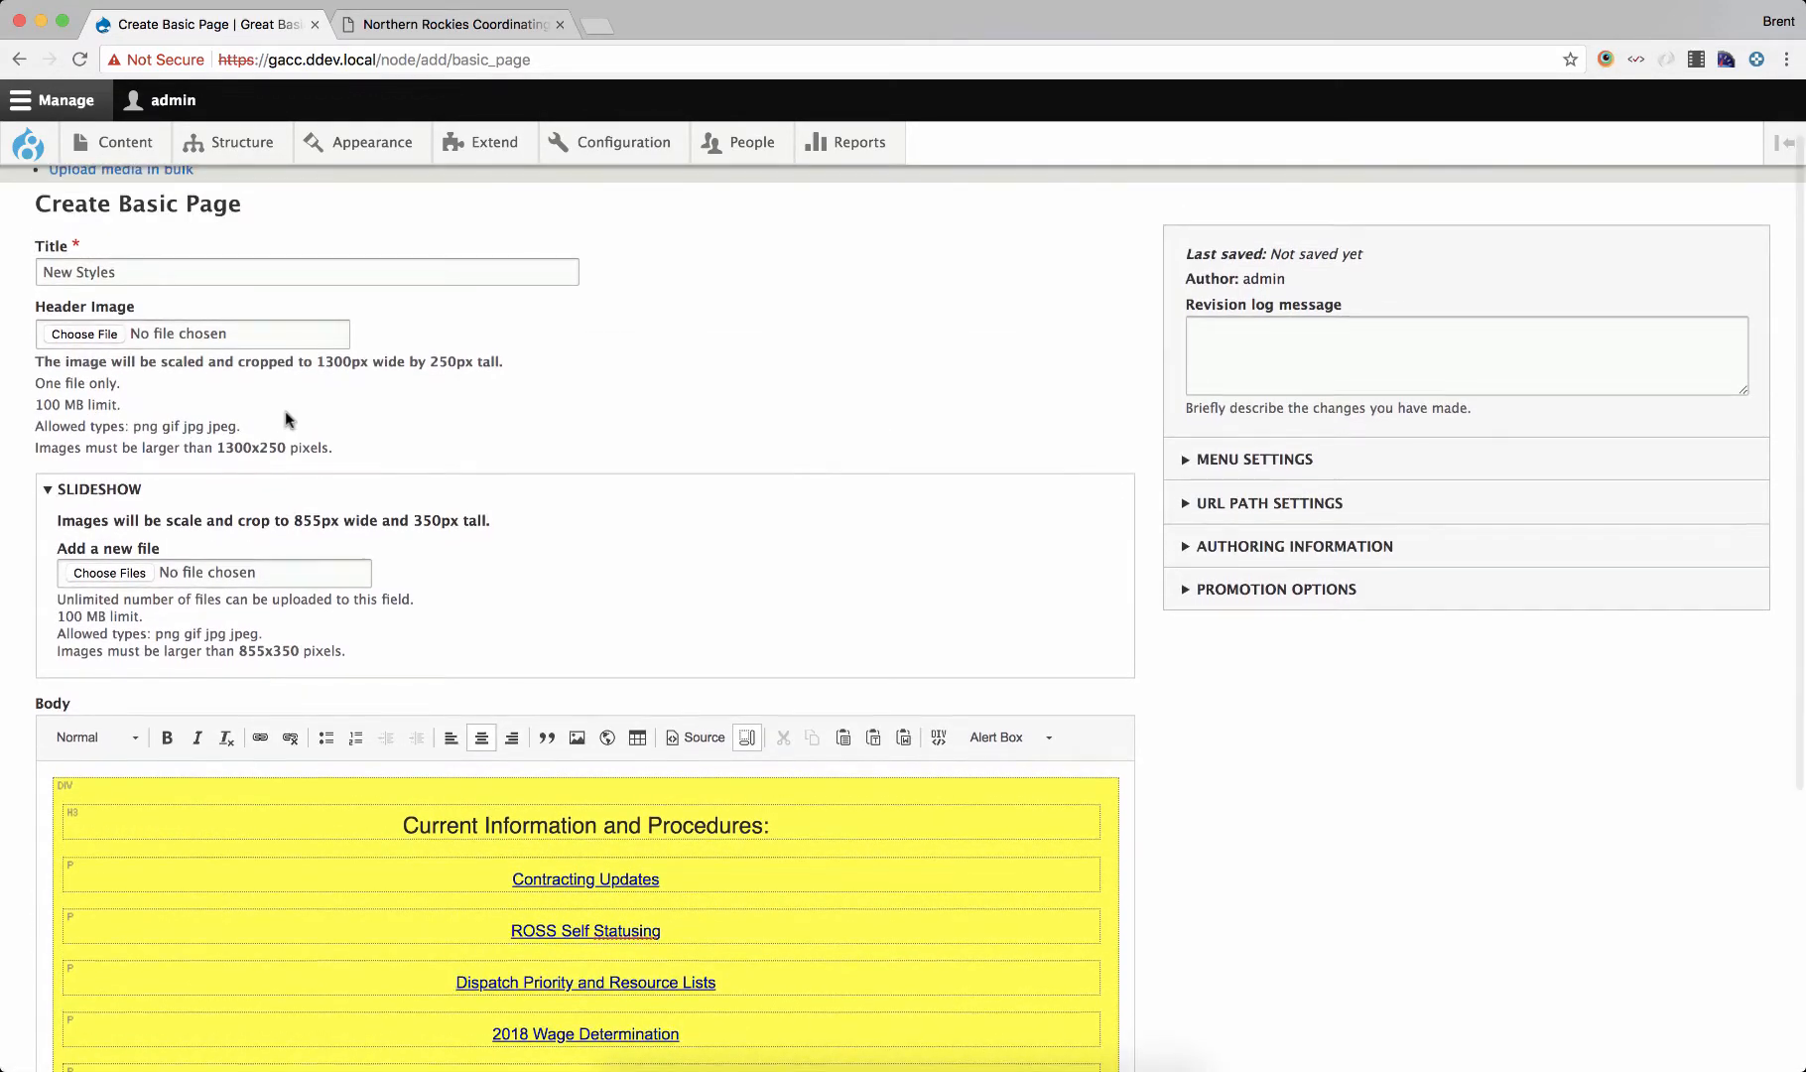
scroll(288, 420, down, 8)
click(81, 957)
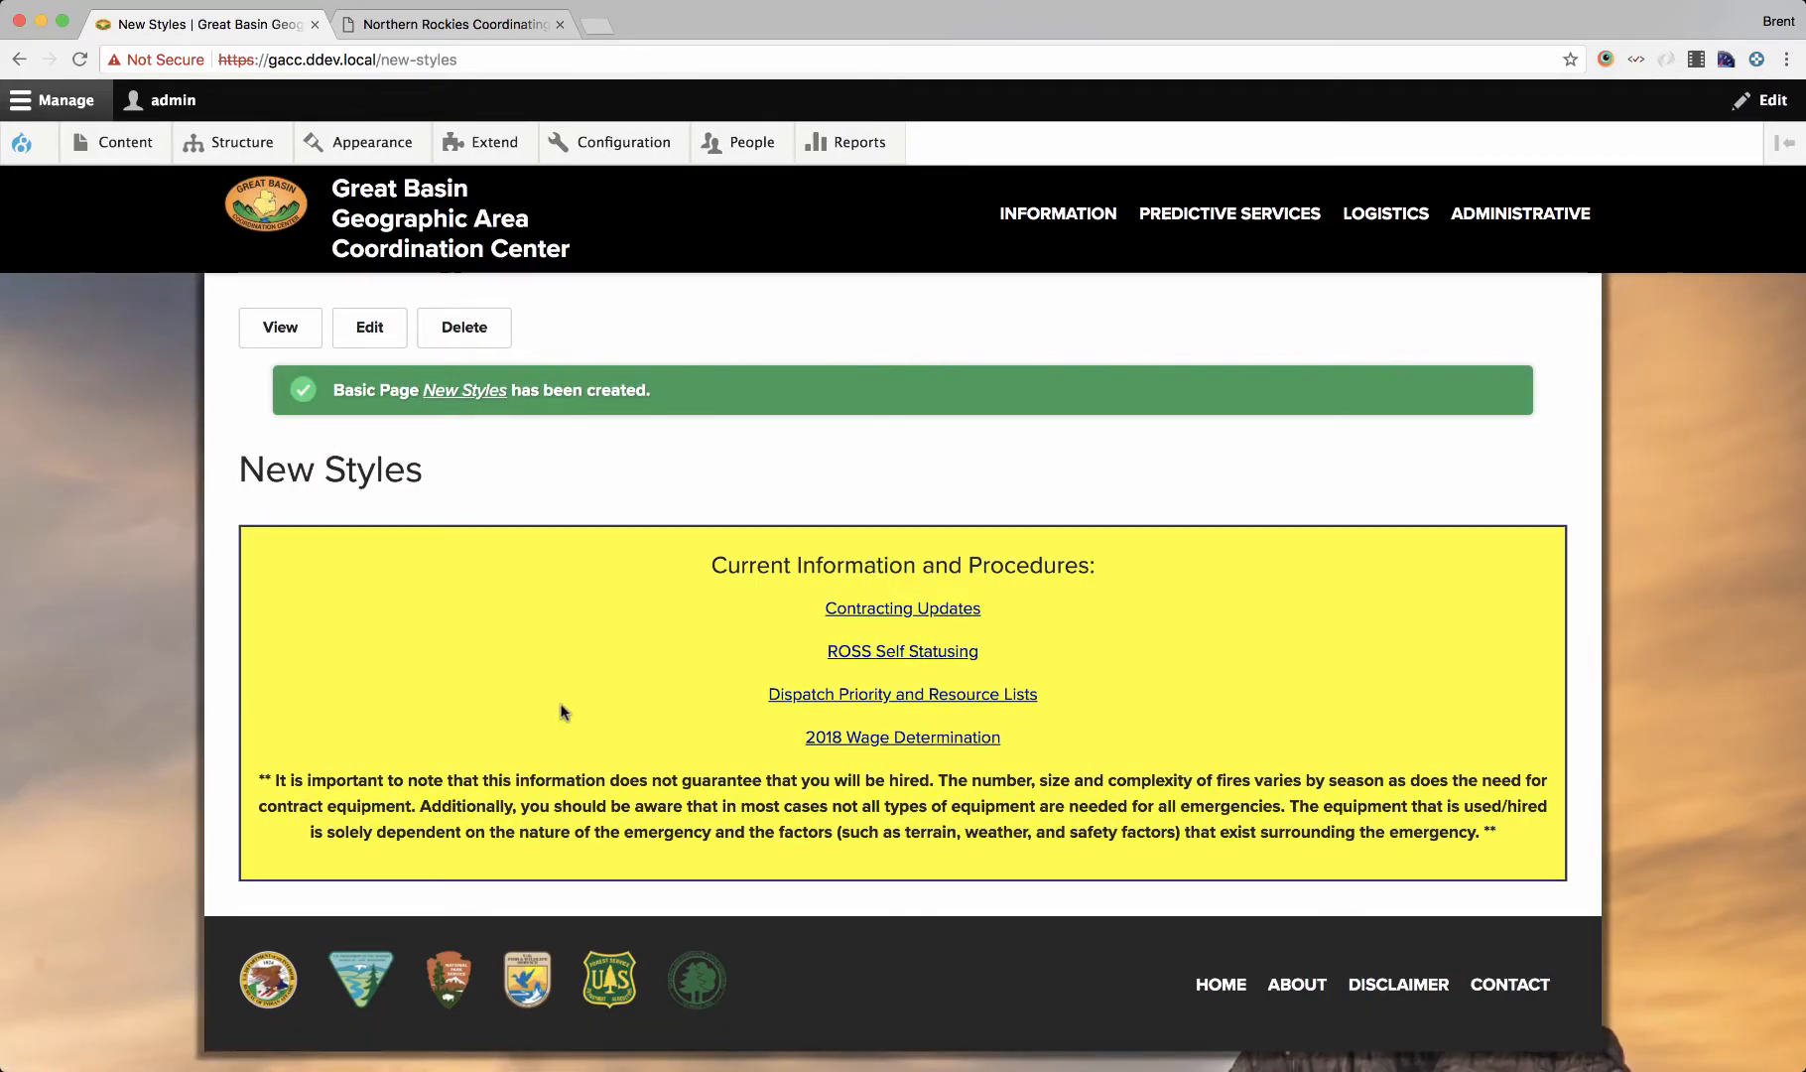
click(489, 30)
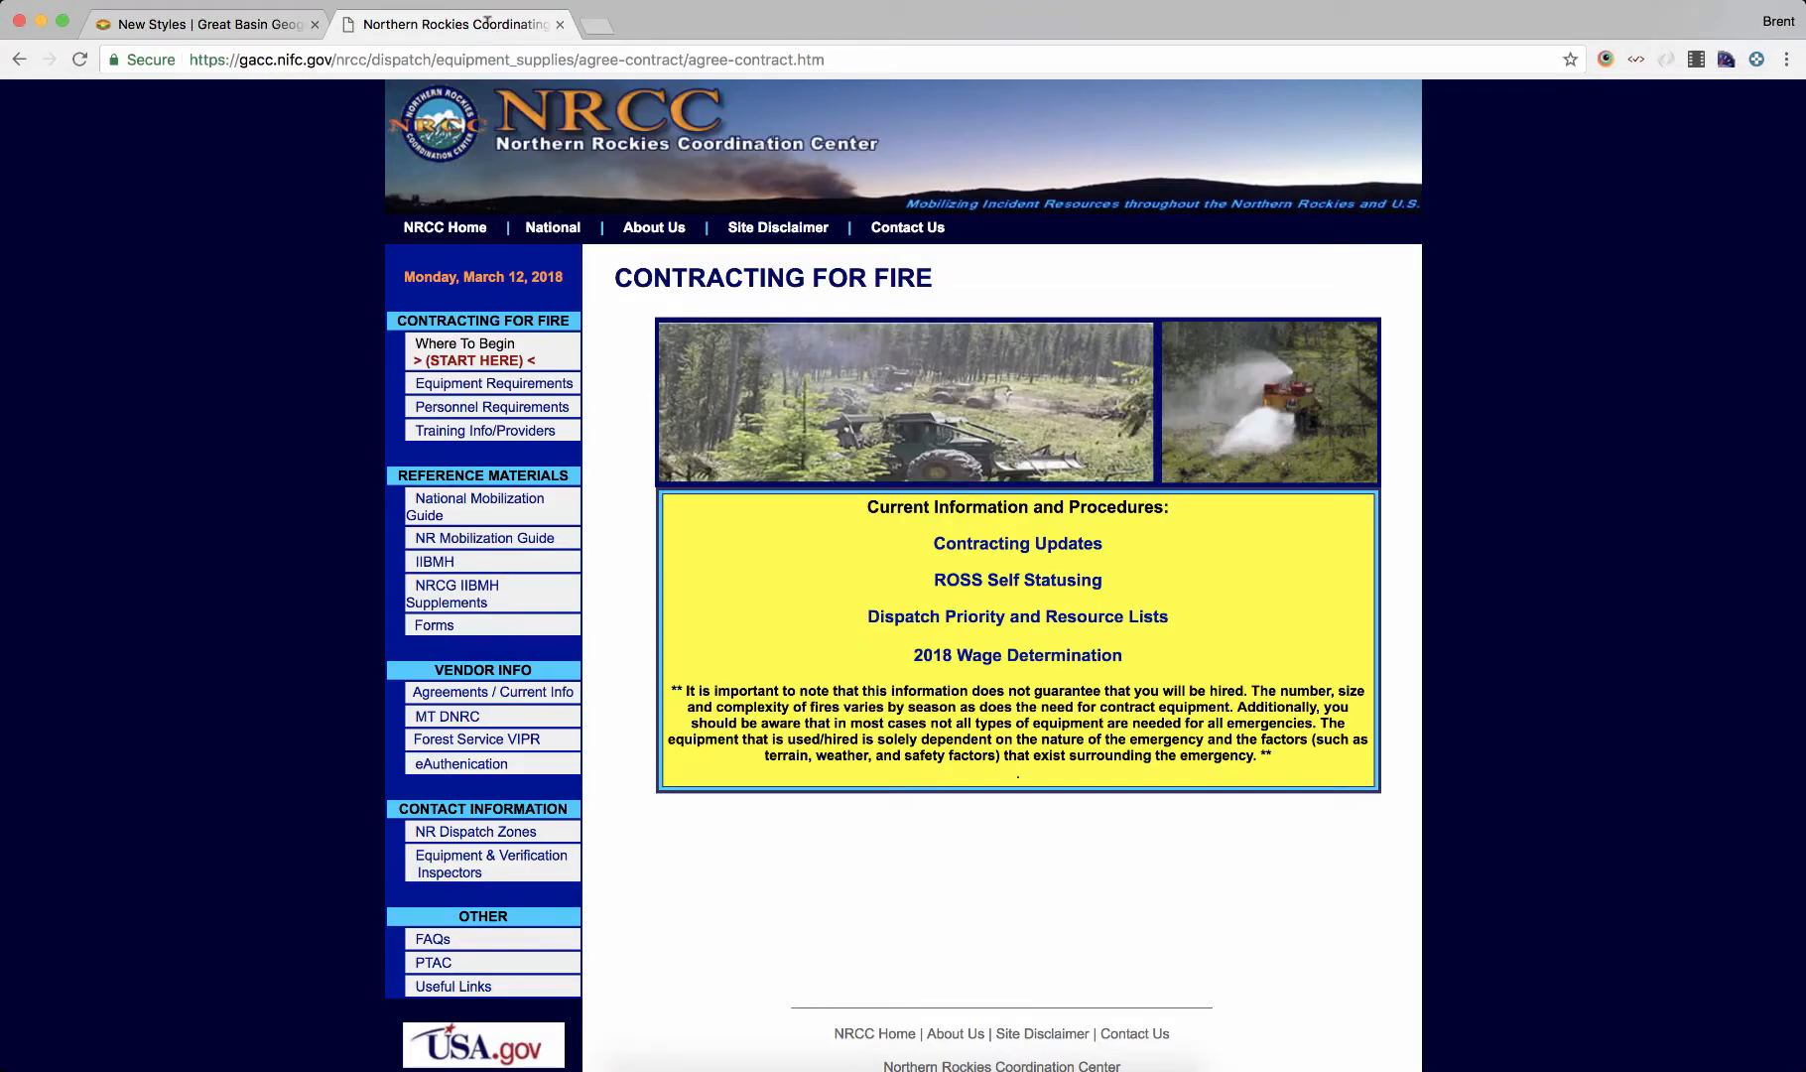
click(248, 30)
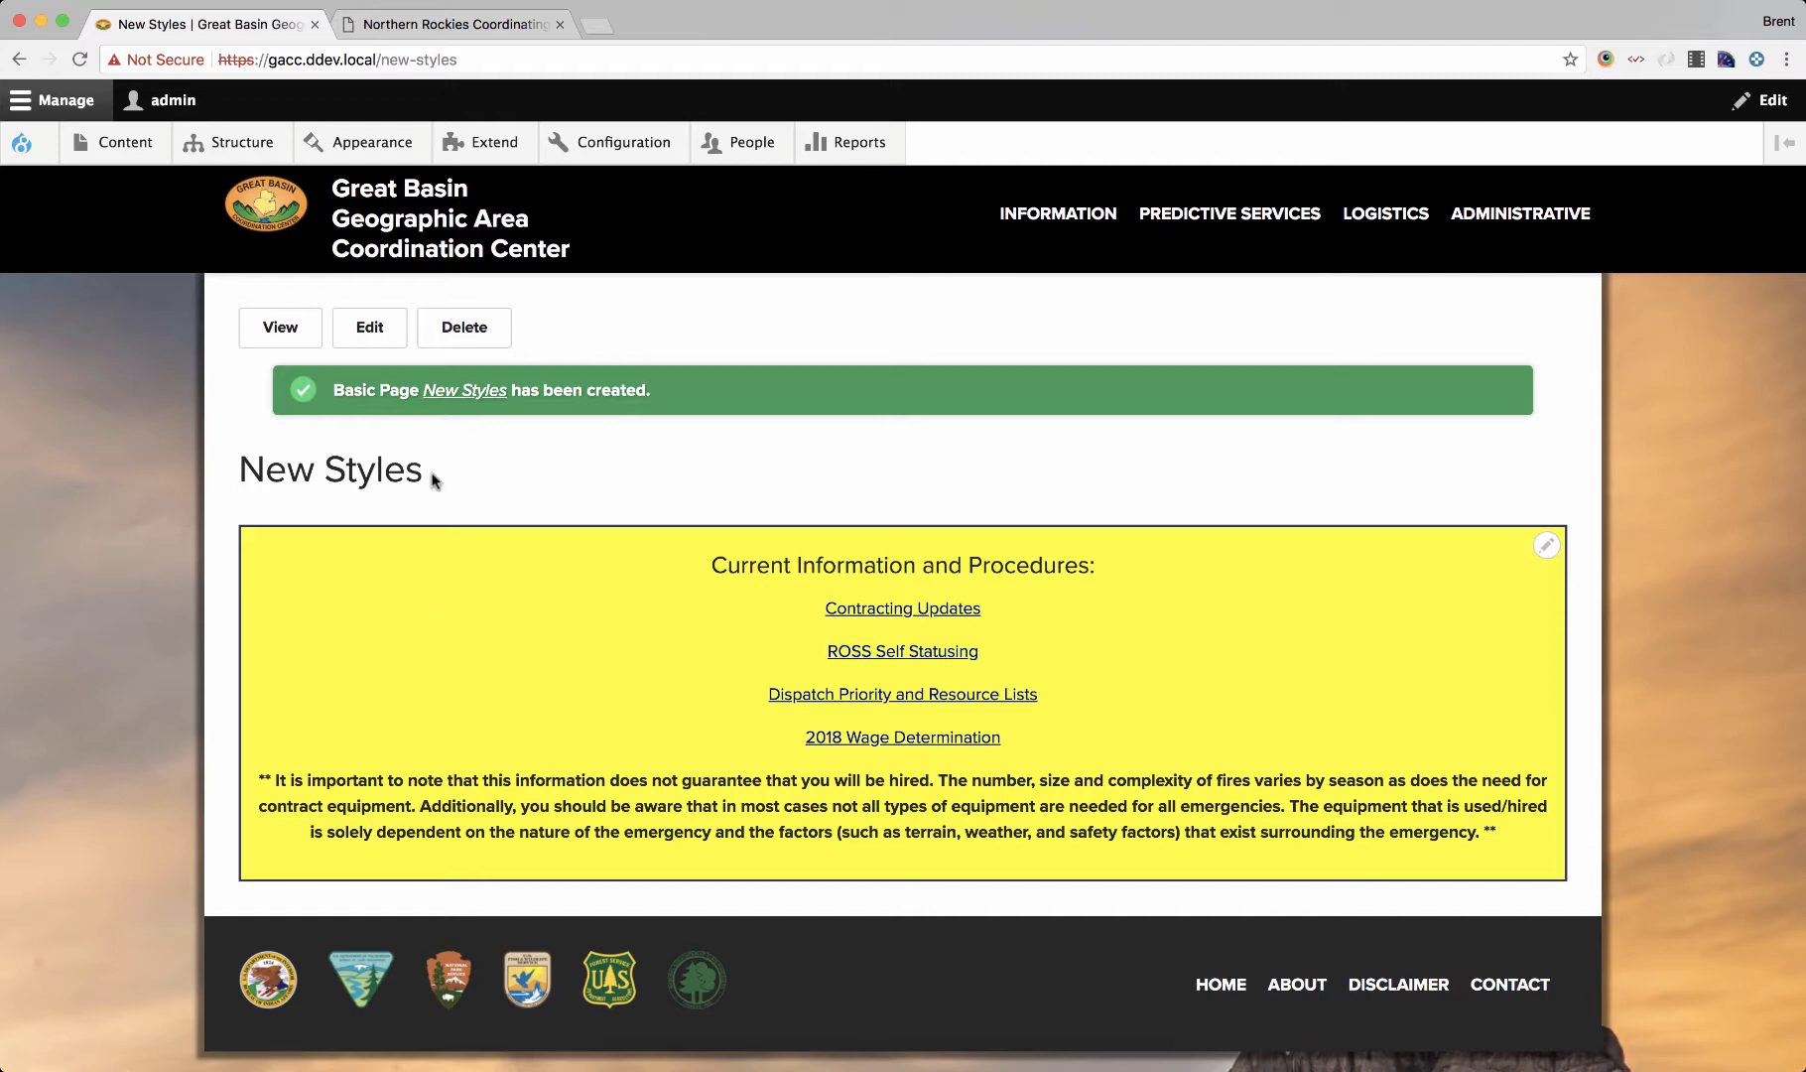
- Open the New Styles page for editing and place the cursor in the body's Alert Box
click(373, 341)
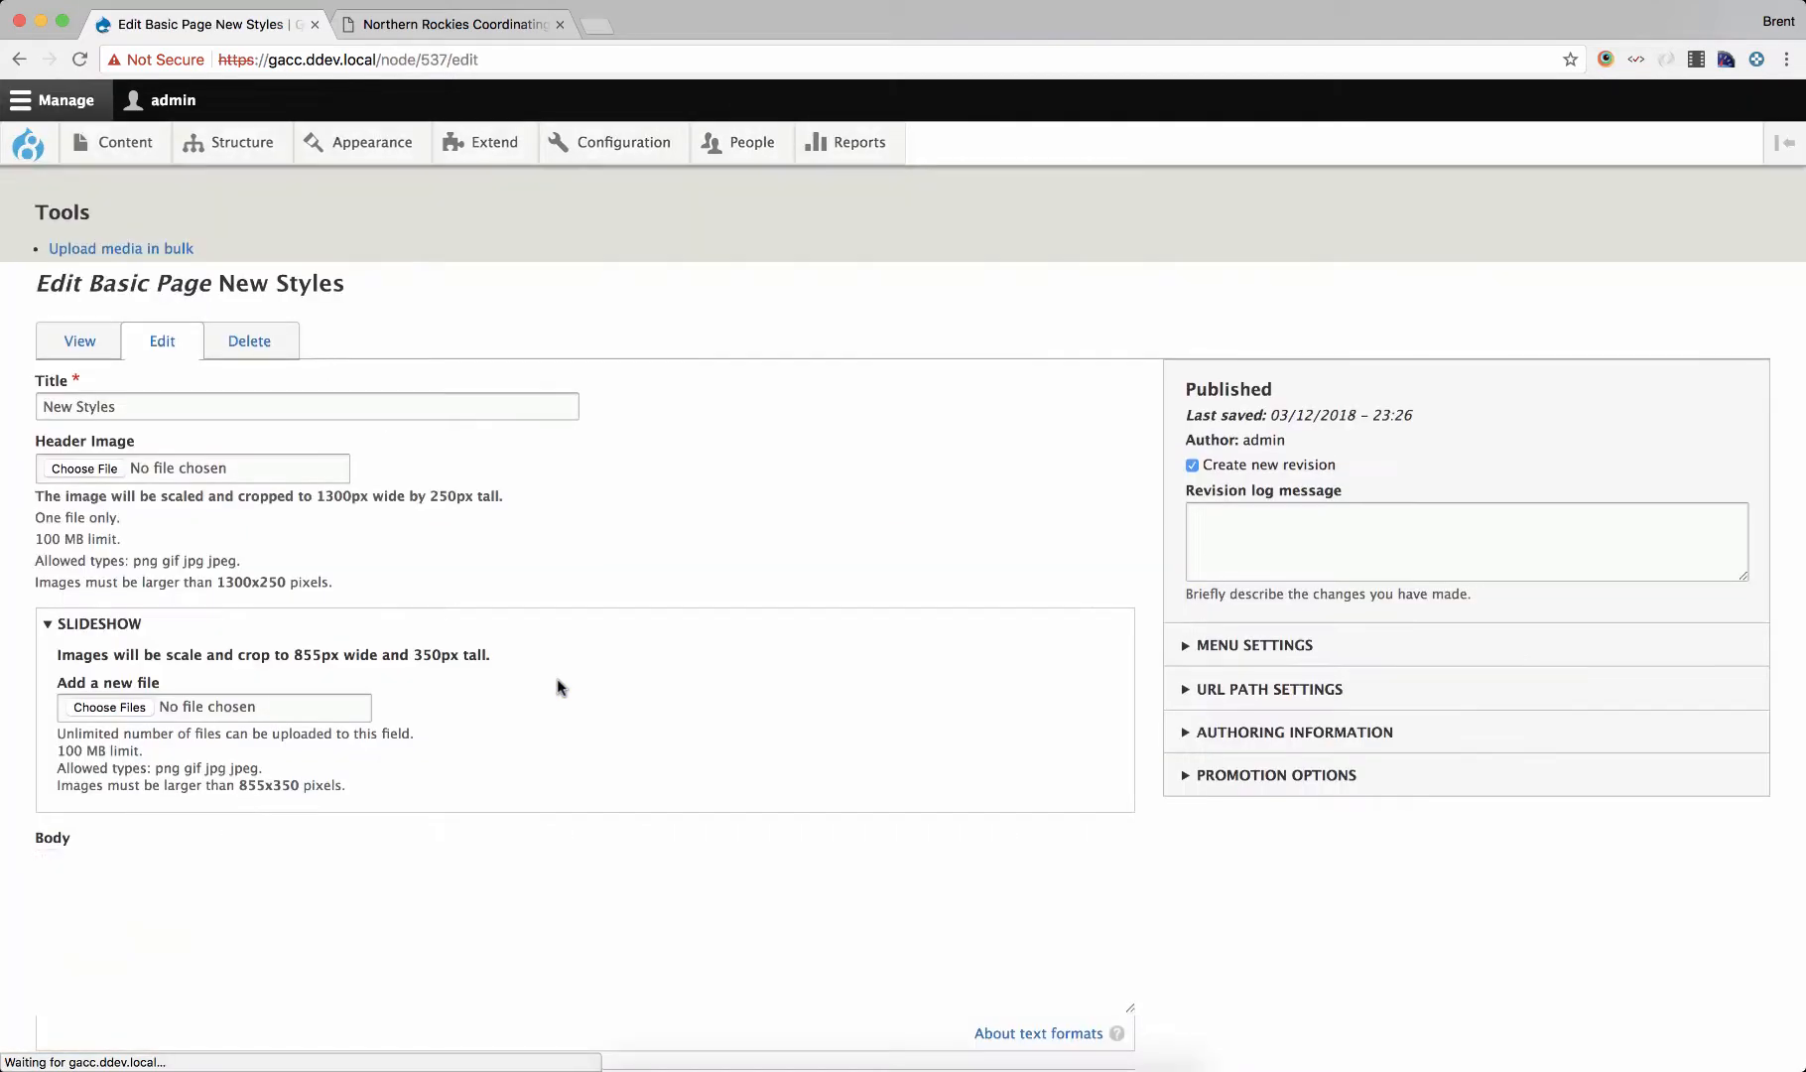
scroll(540, 734, down, 4)
click(507, 792)
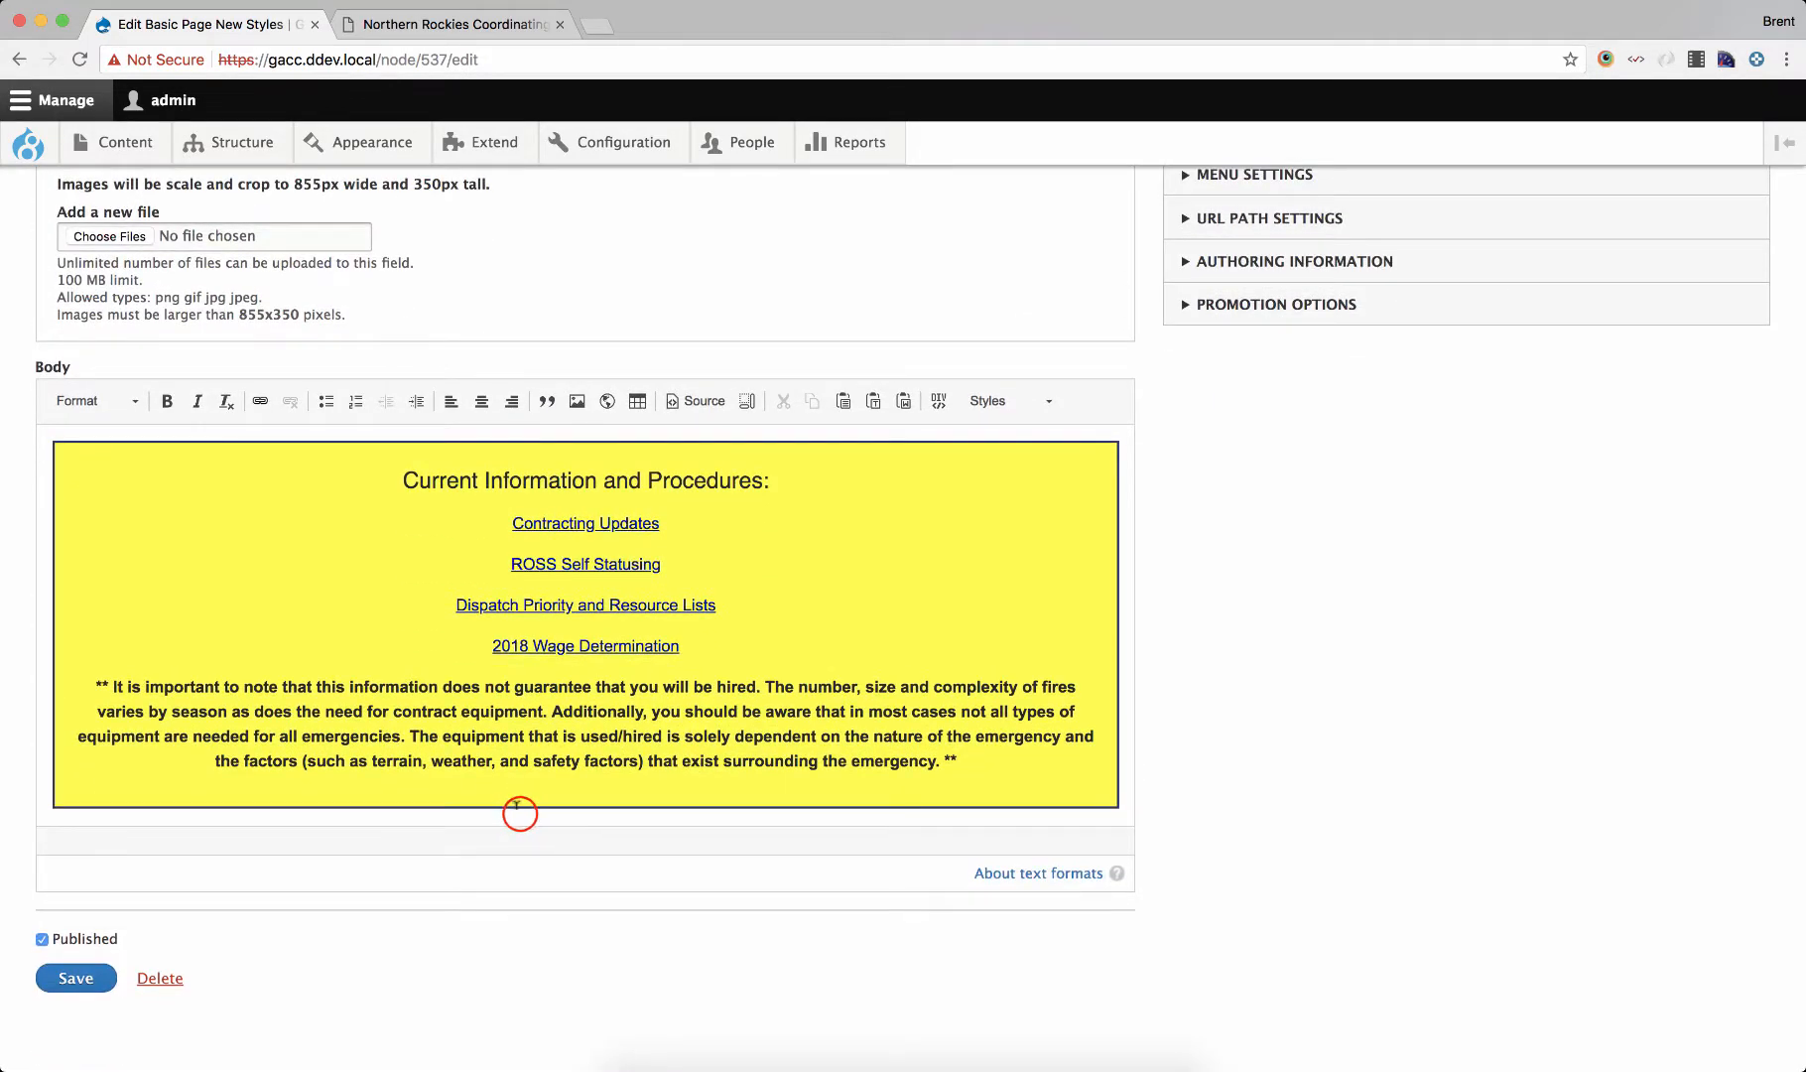
click(508, 806)
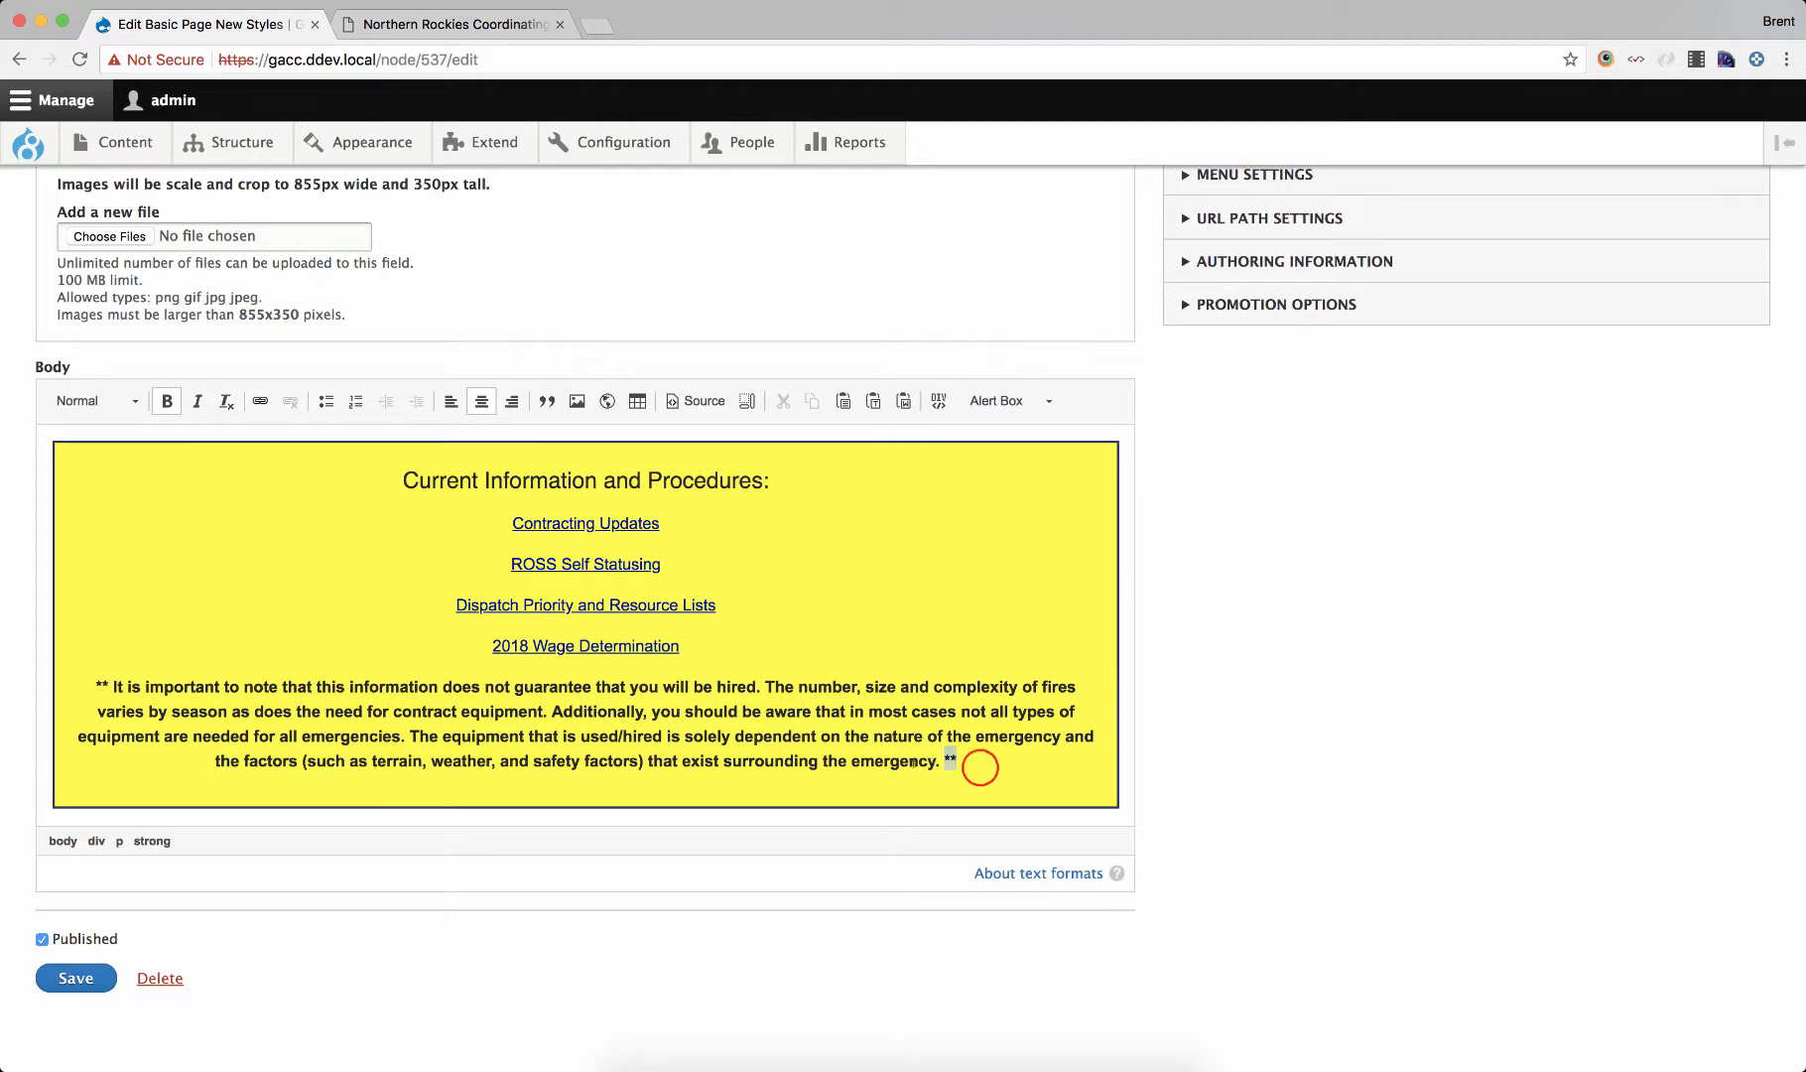
- Copy the entire Alert Box text, delete the text and its box, and paste the text back as unstyled paragraphs
drag(977, 764, 398, 483)
key(super+c)
key(BackSpace)
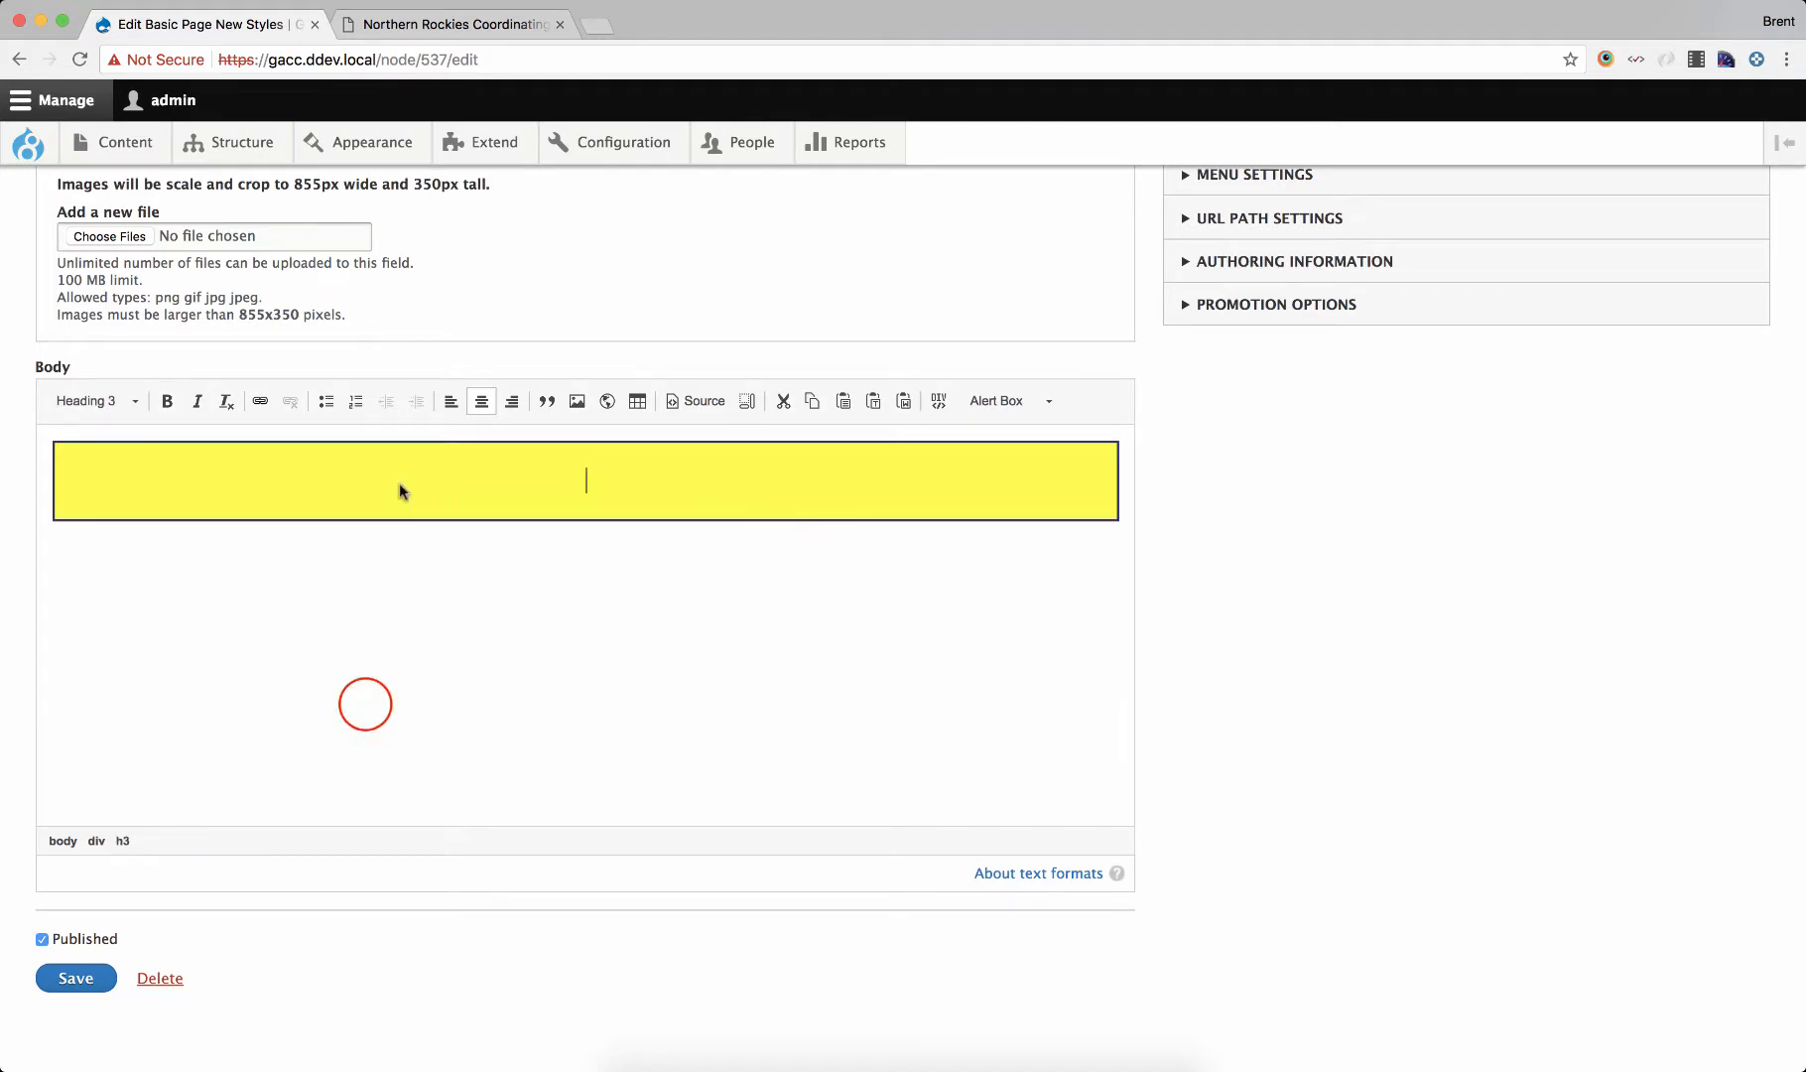
key(BackSpace)
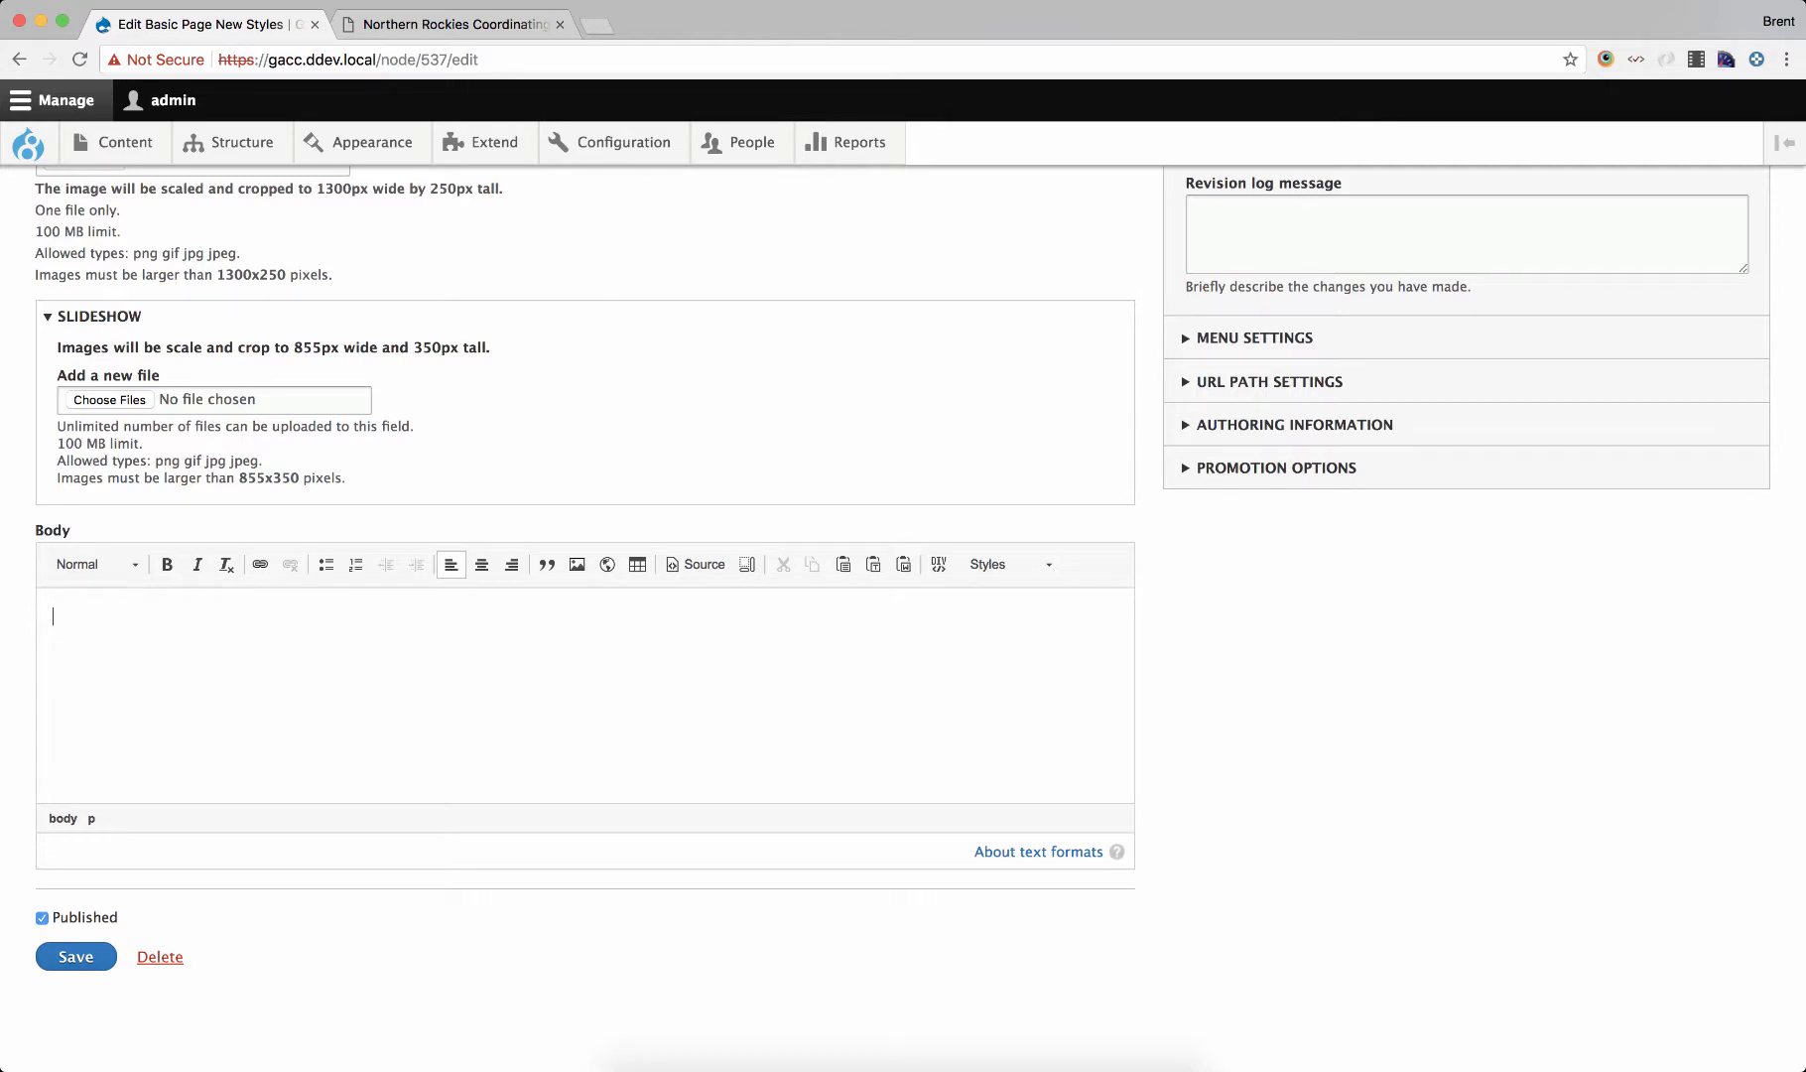
key(super+v)
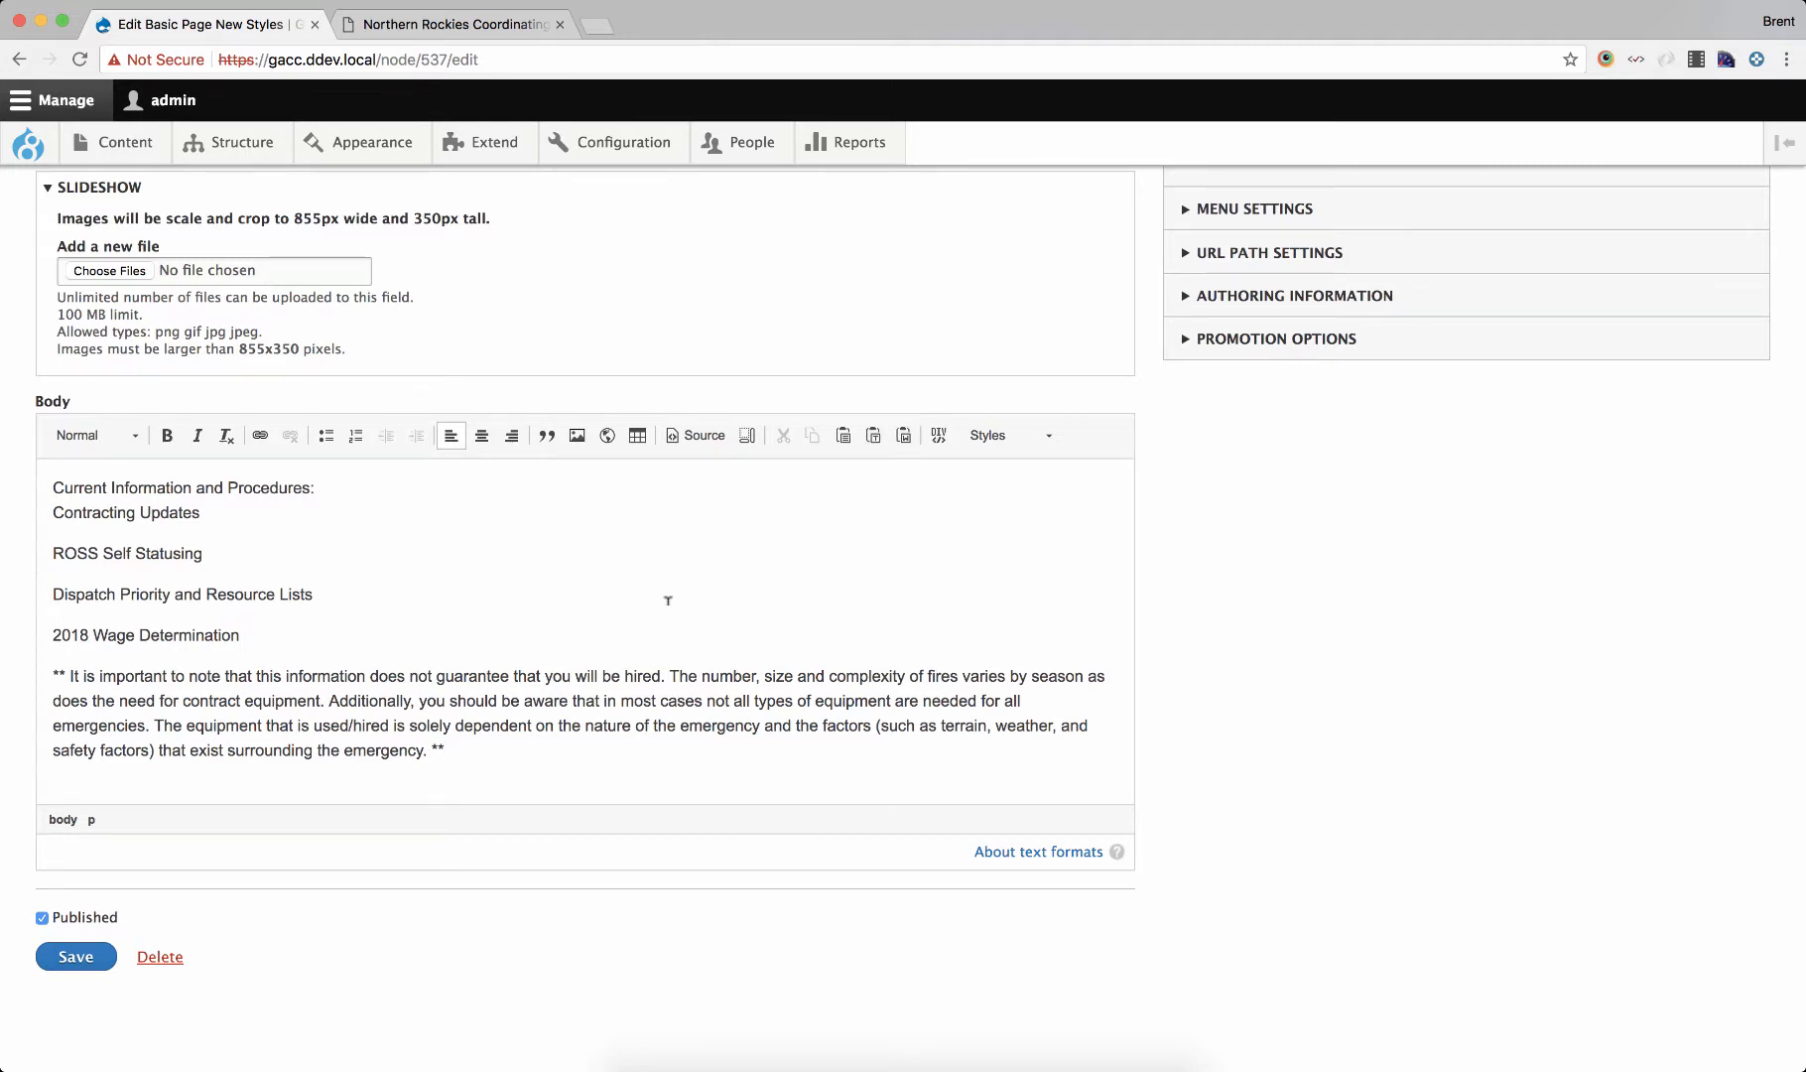
- Show the block outlines around the paragraphs in the body text
click(706, 438)
click(709, 440)
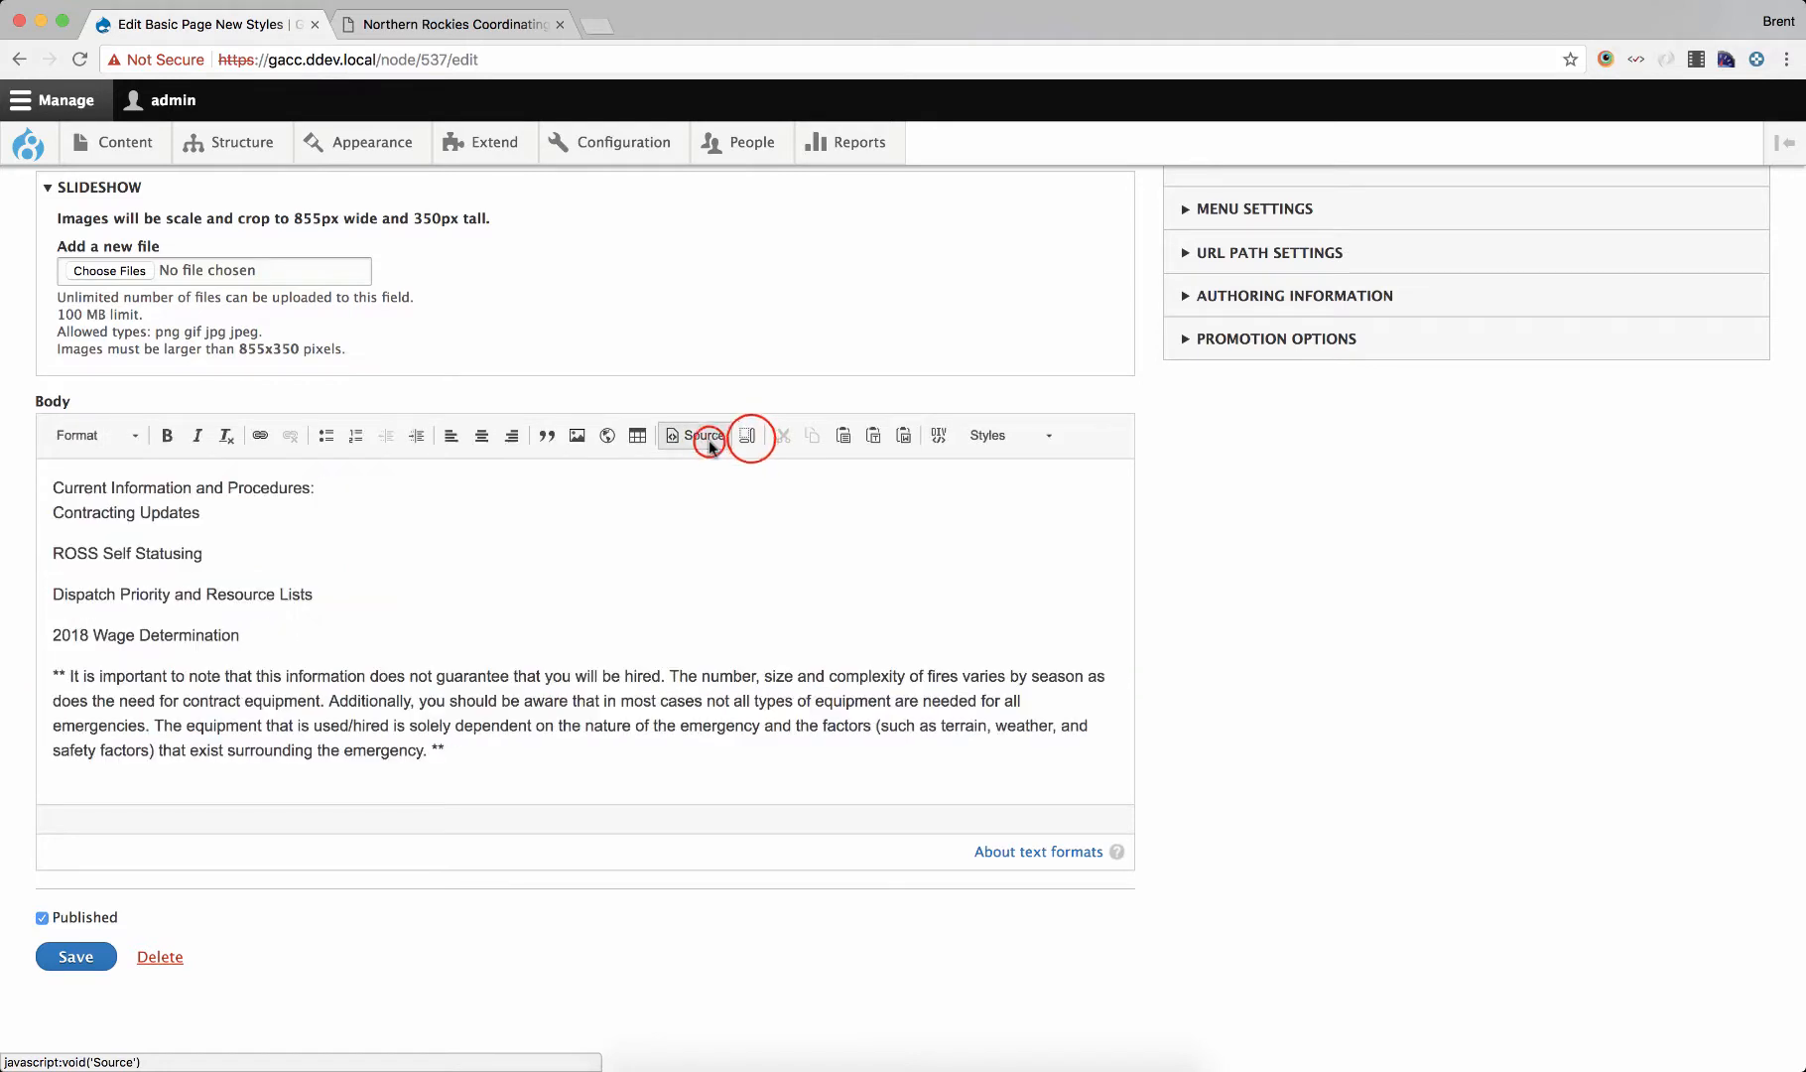
click(748, 436)
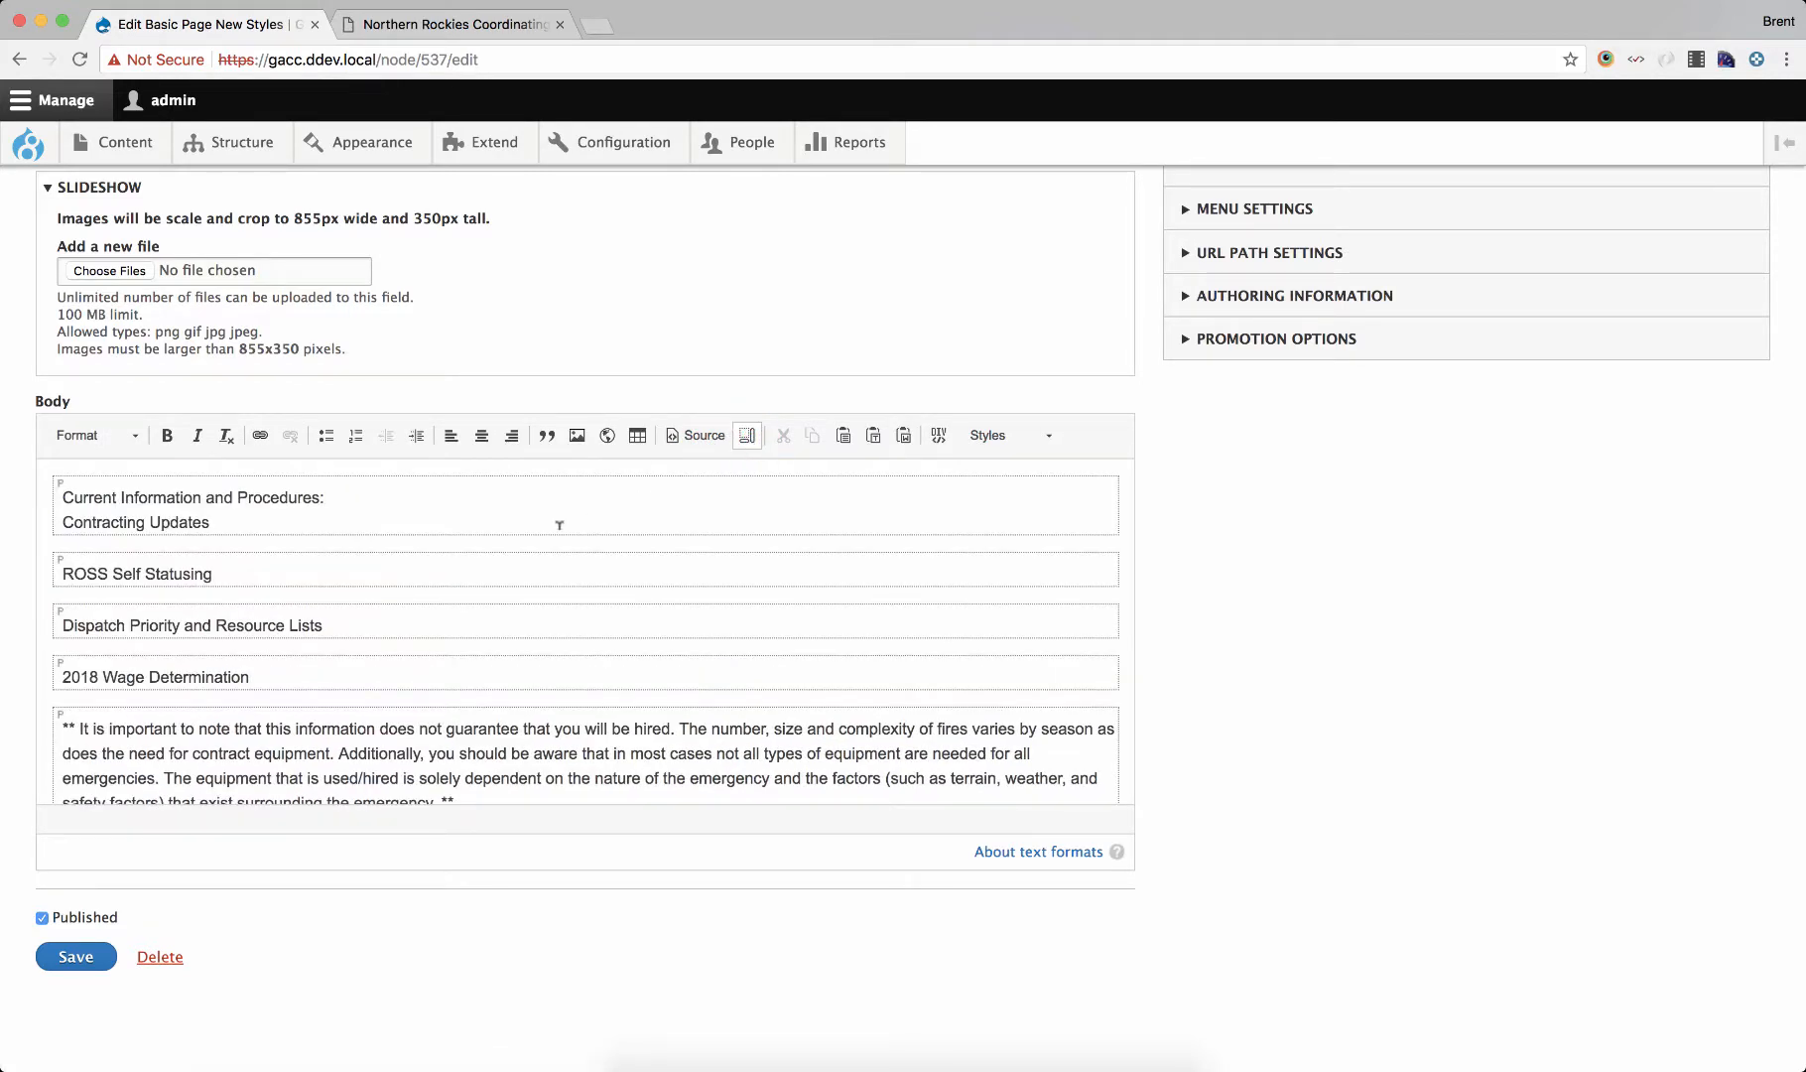
scroll(560, 525, down, 2)
scroll(560, 525, up, 2)
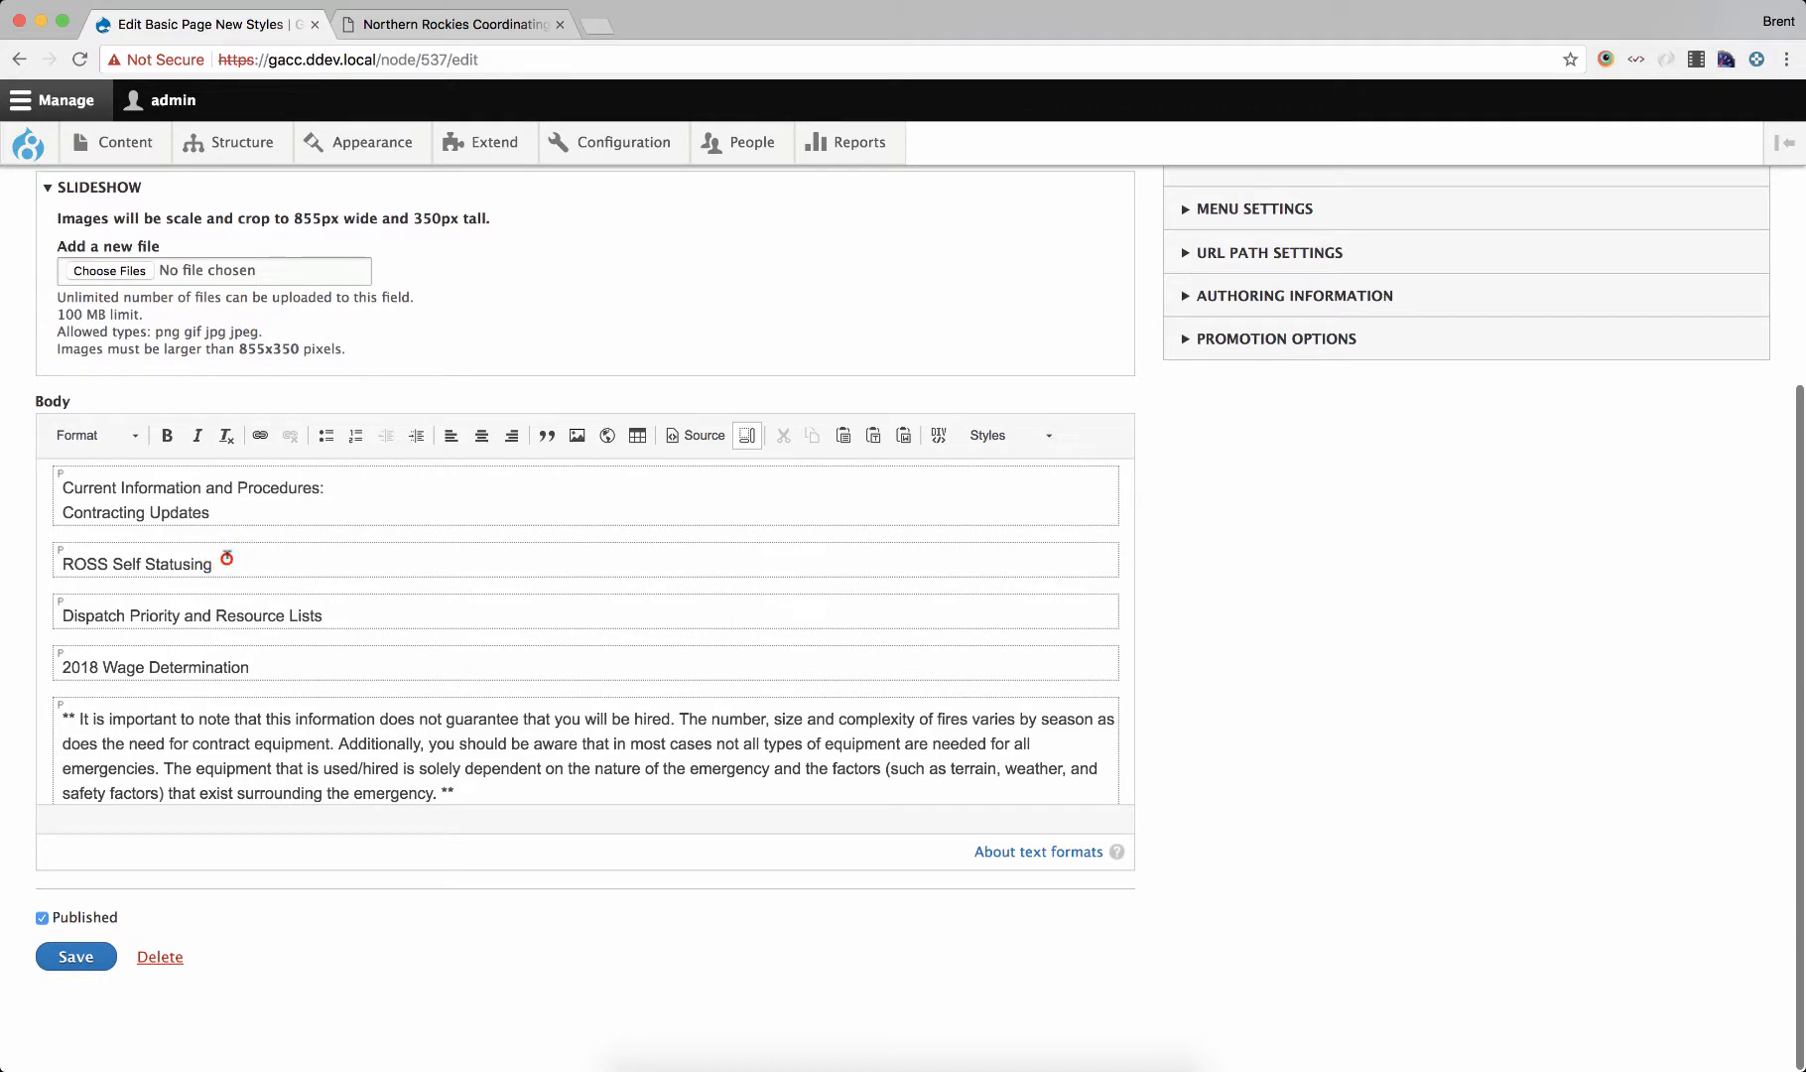
- Apply the Highlight inline style to the "ROSS Self Statusing" line and save the page
drag(226, 558, 19, 550)
click(993, 397)
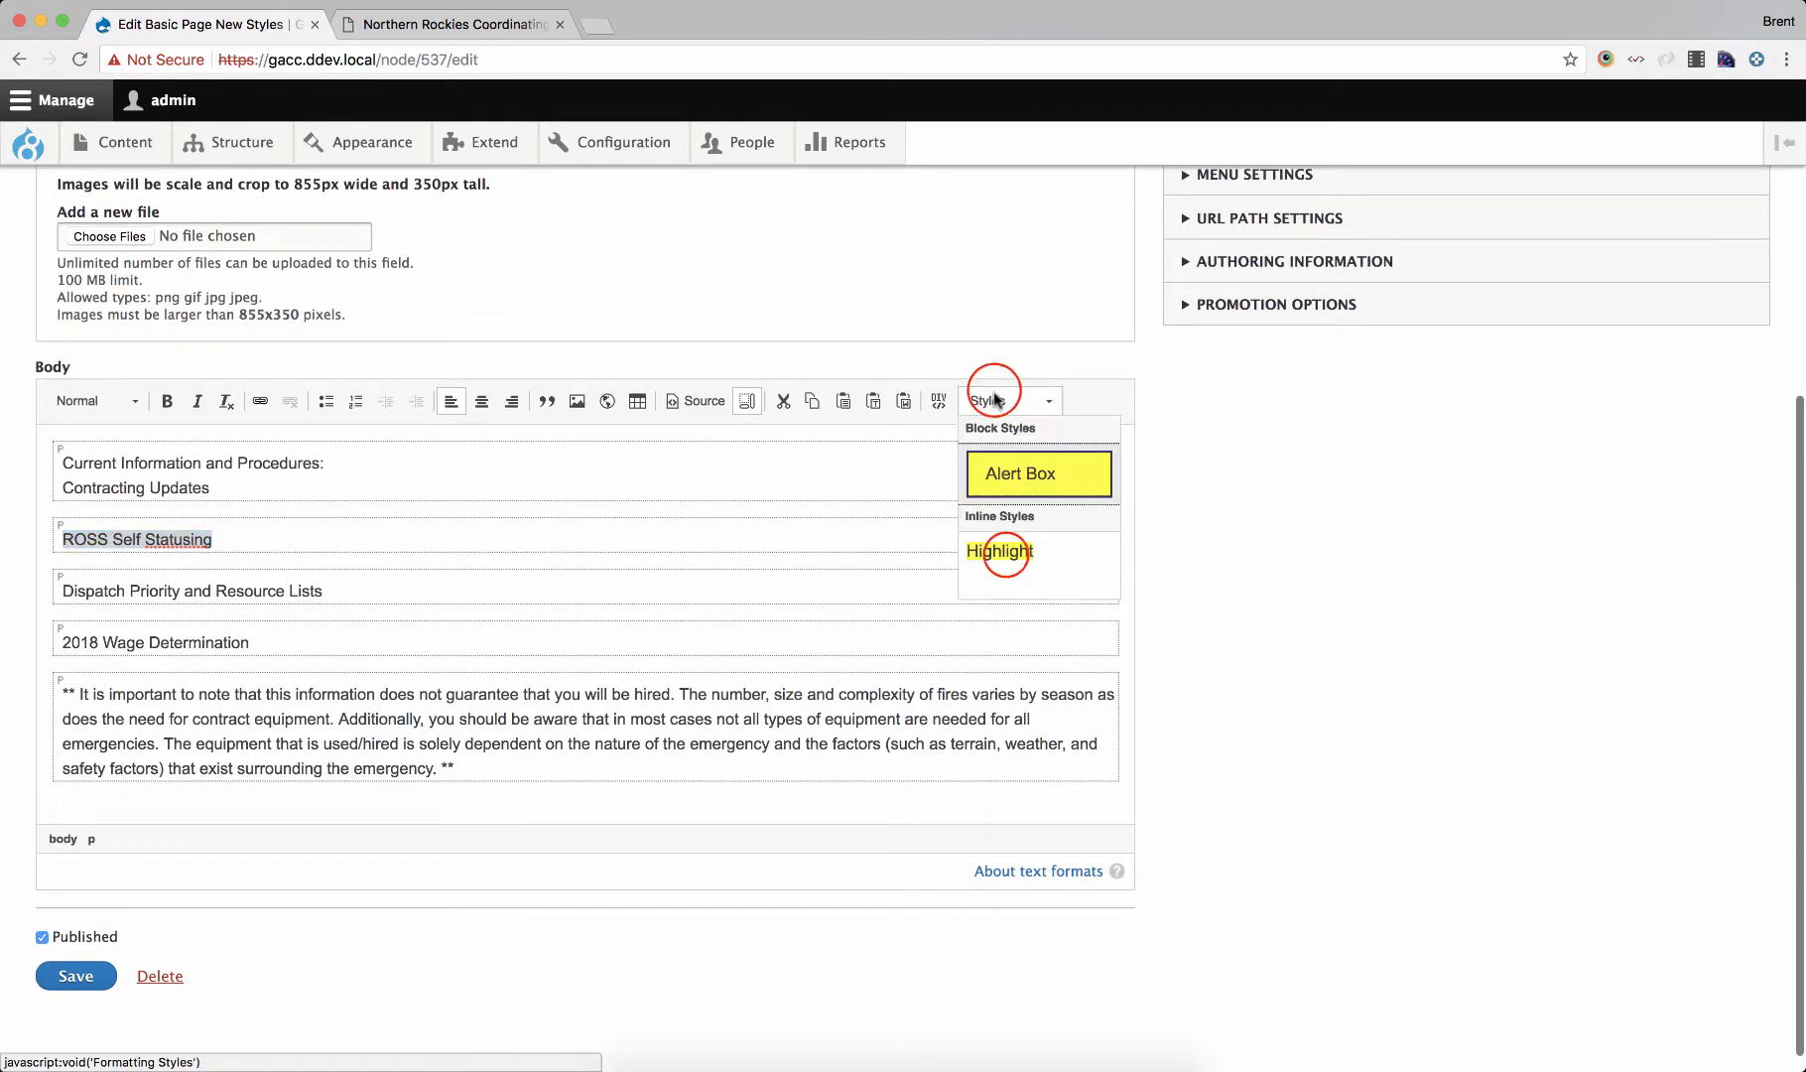
click(996, 552)
click(525, 602)
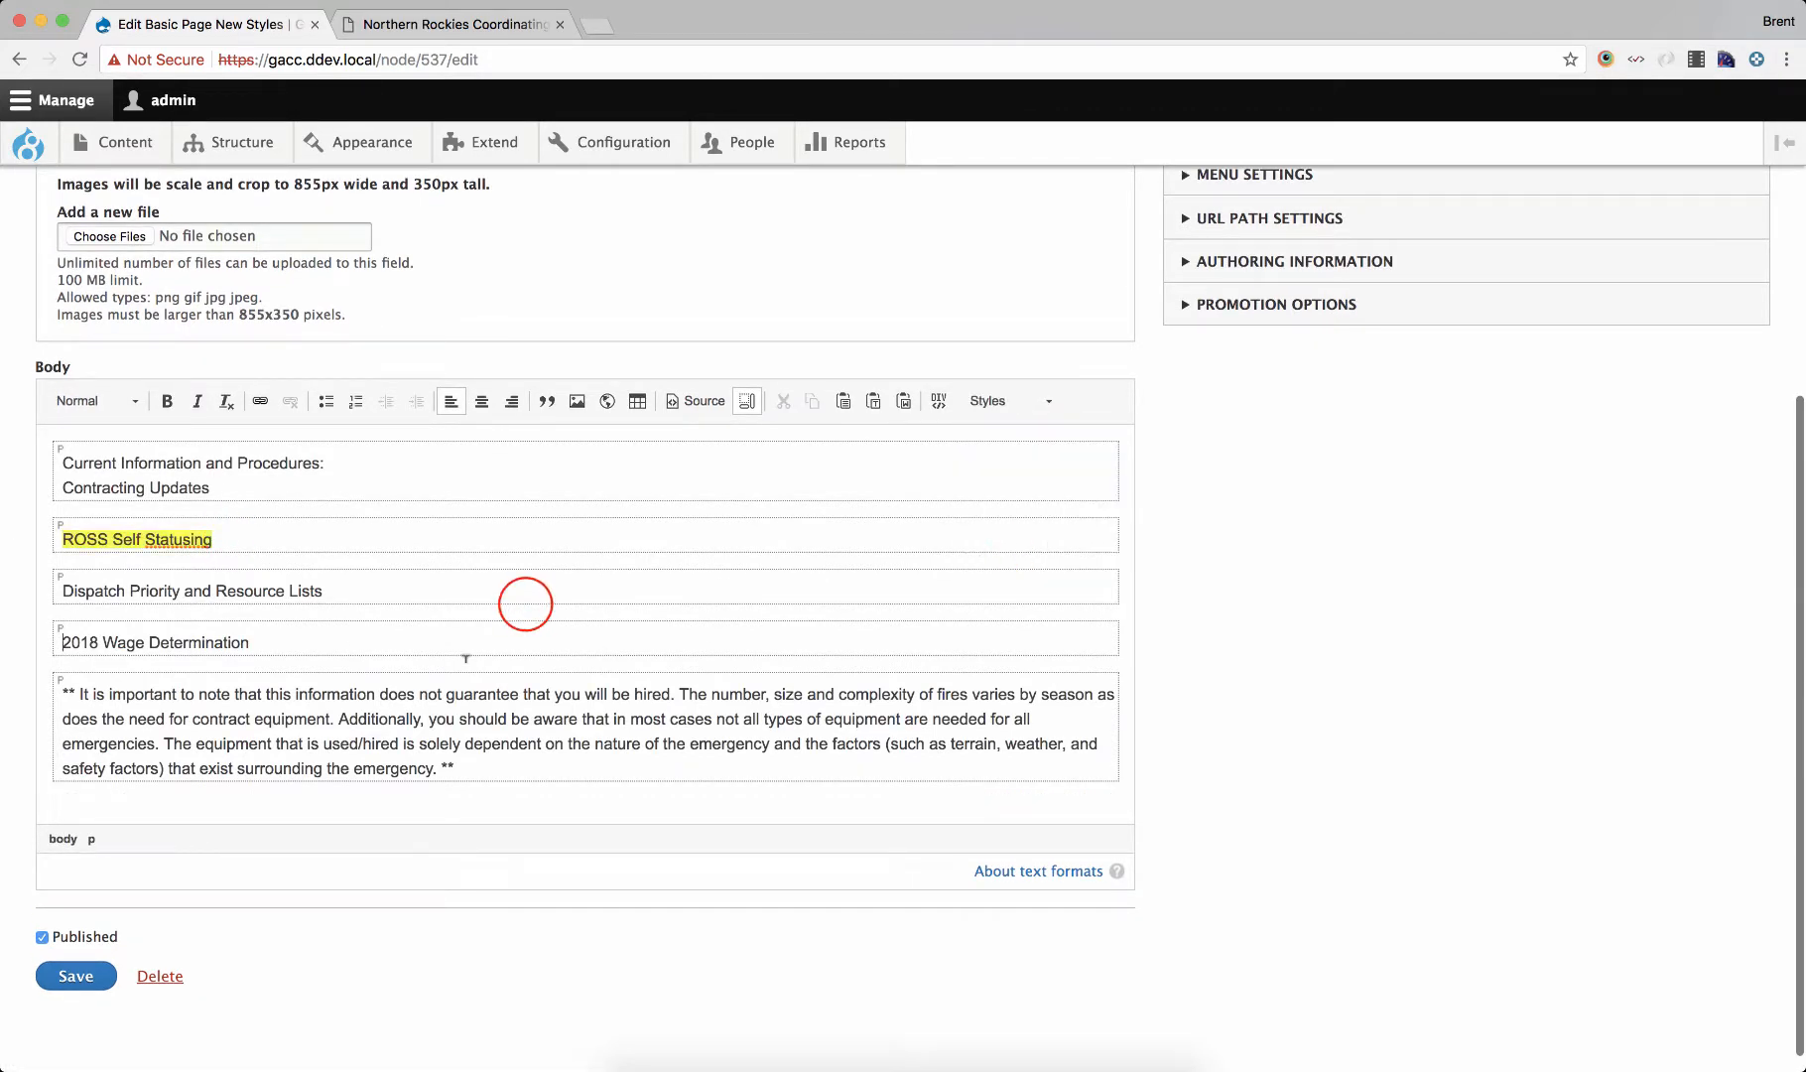
click(76, 975)
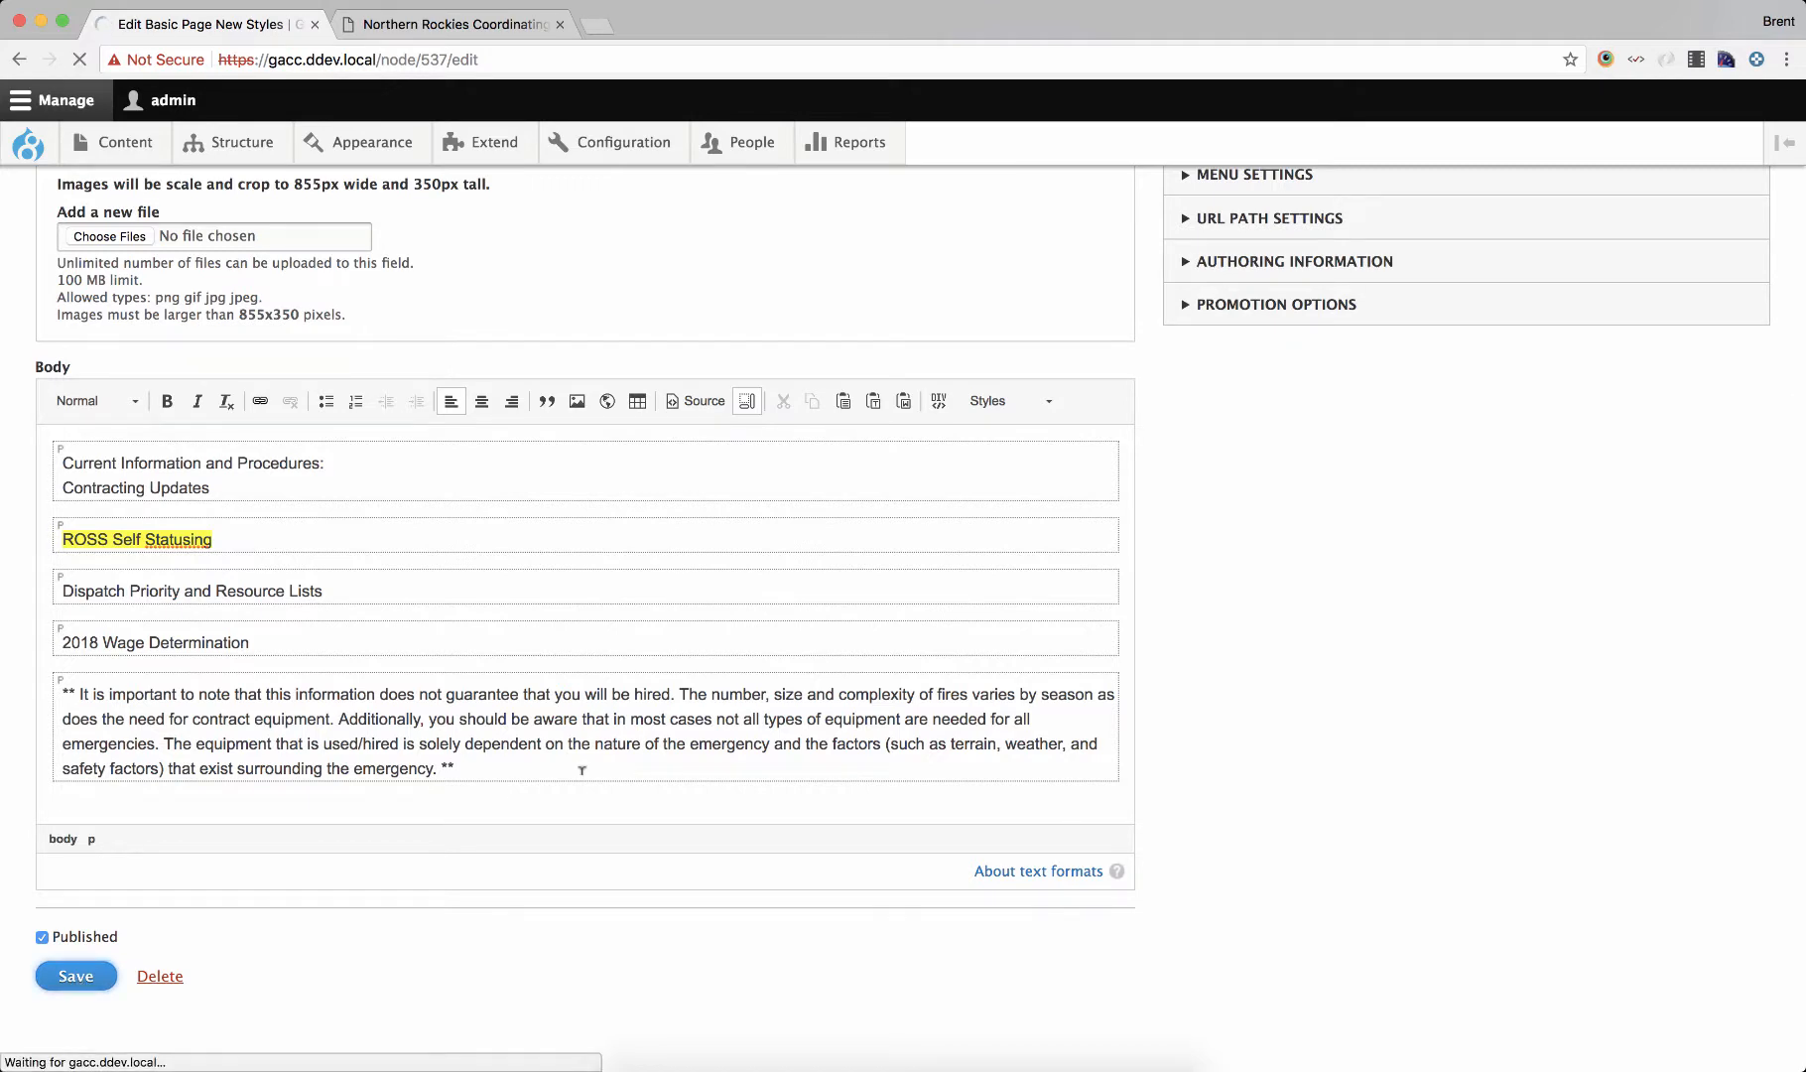